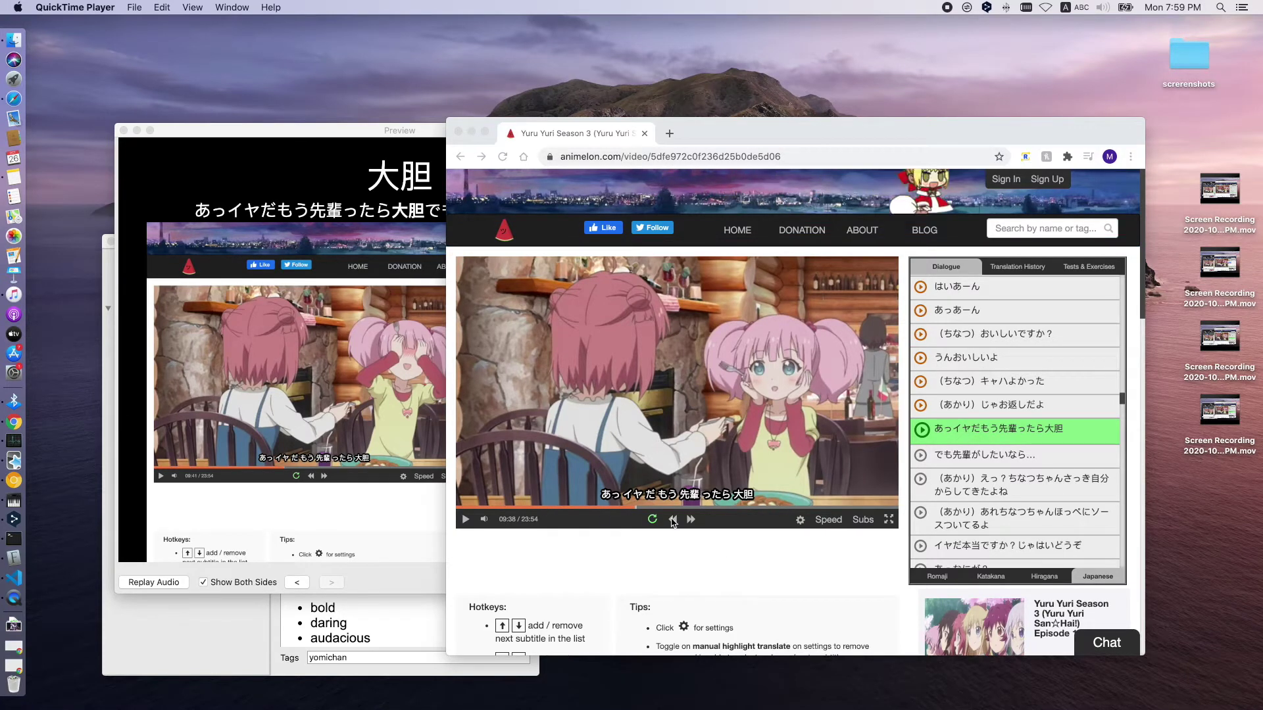
Step: Pause the episode at 09:41 on the 大胆 subtitle and look up 大胆 with Yomichan
left_click(465, 520)
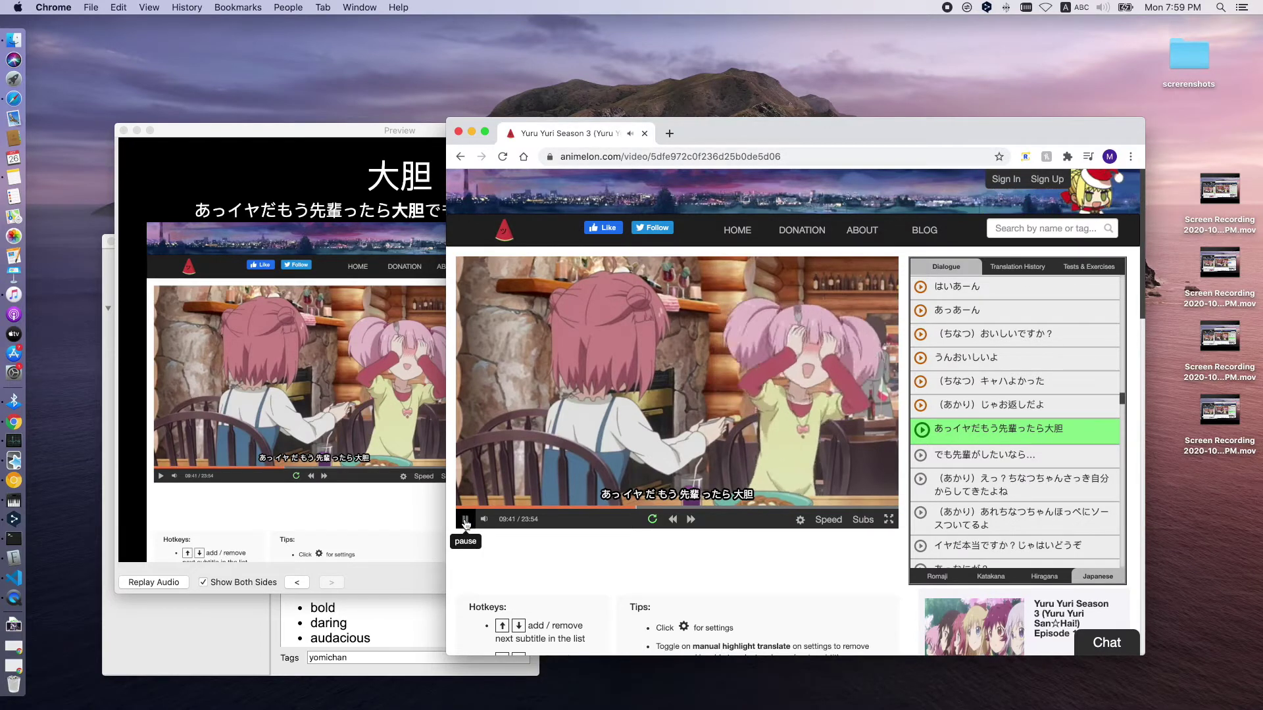
left_click(465, 519)
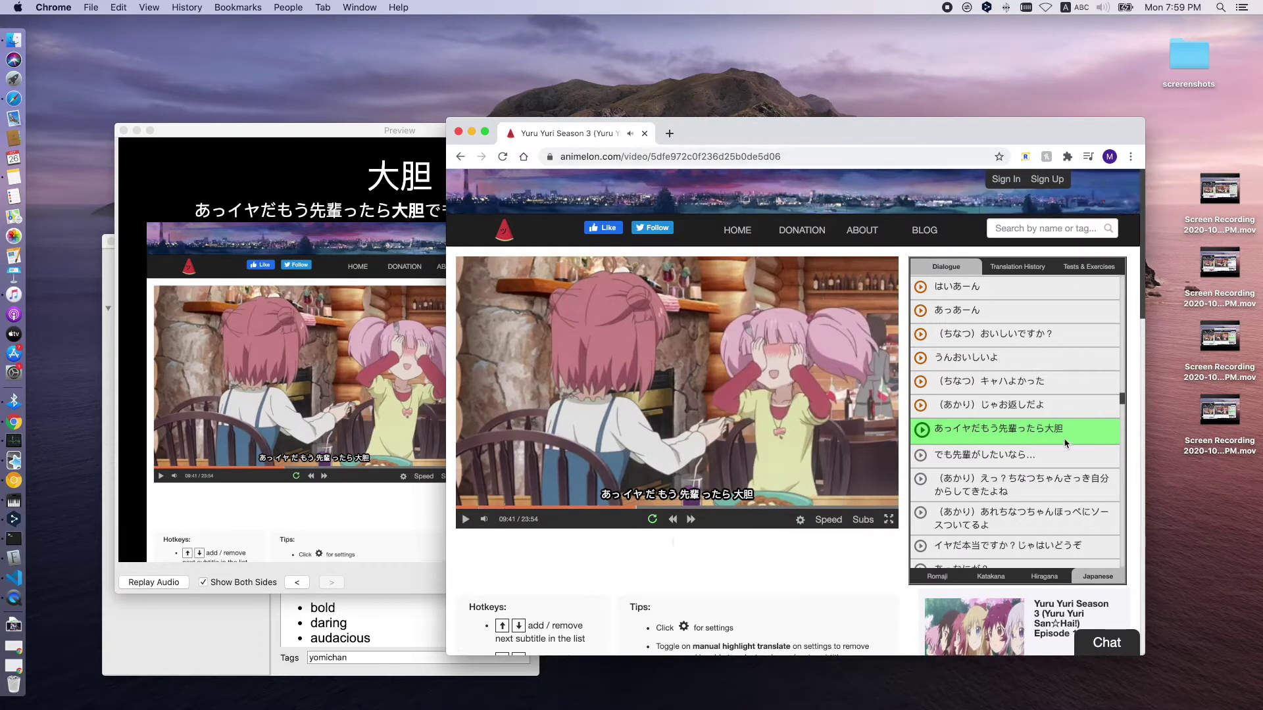
key("shift")
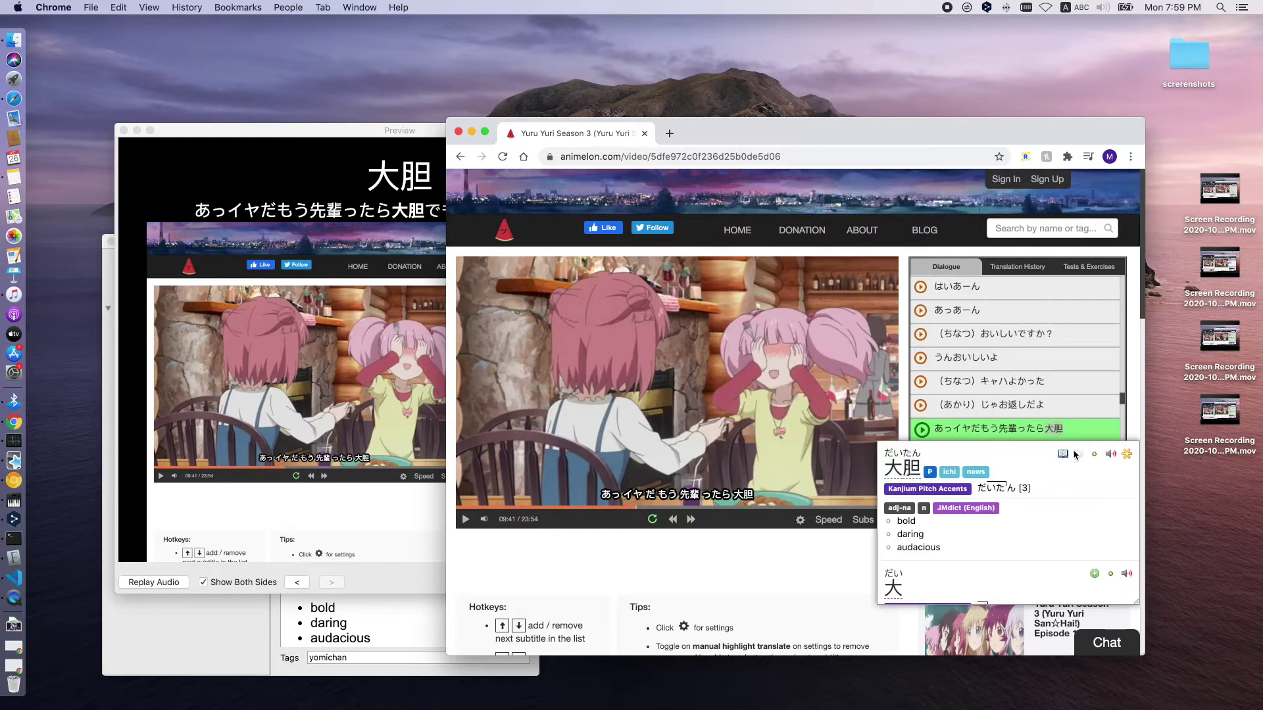
scroll(1060, 492, "down", 2)
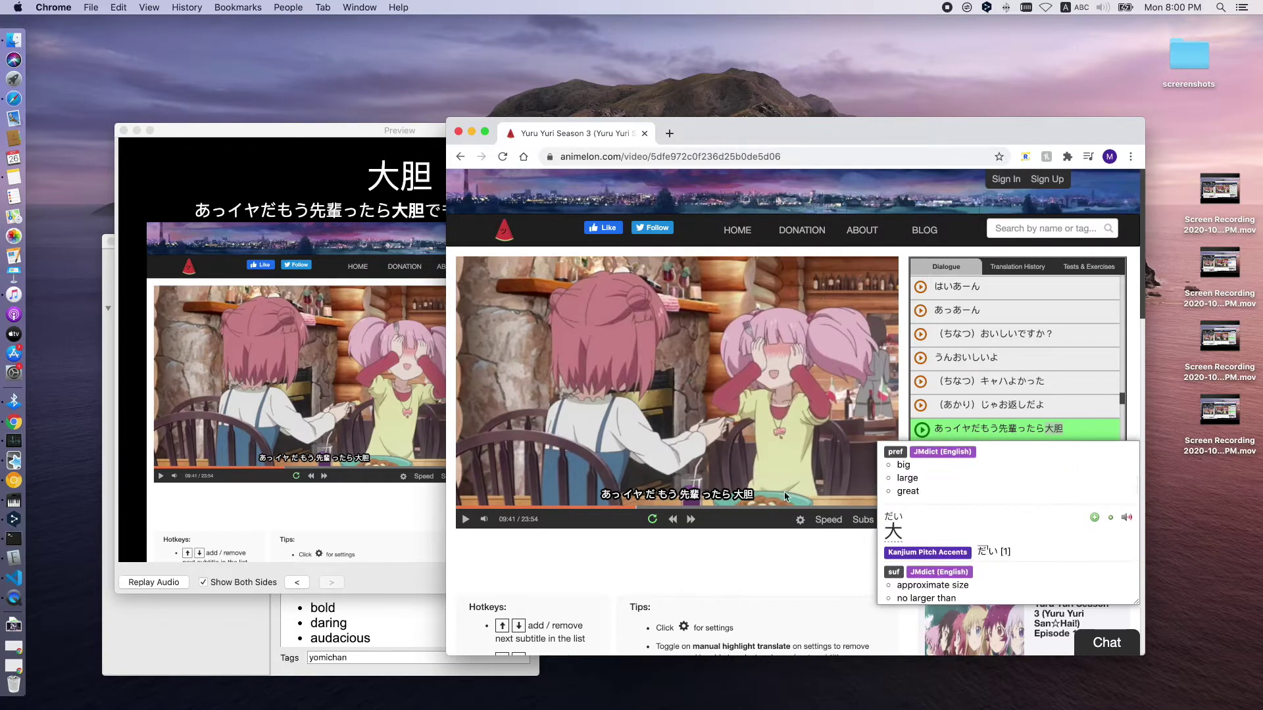
scroll(944, 500, "up", 1)
scroll(944, 500, "up", 1)
Step: Check the 大胆 card's back: reading だいたん, meanings bold, daring, audacious
left_click_drag(385, 141, 446, 124)
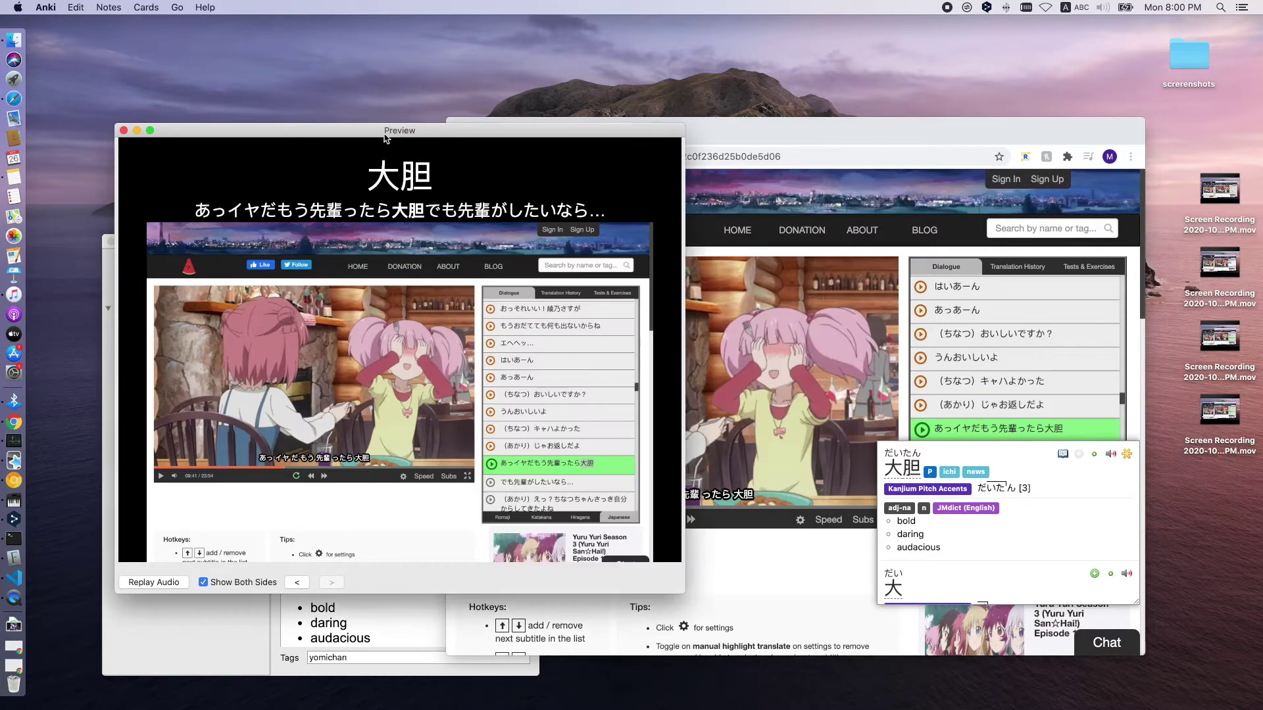
scroll(456, 378, "down", 10)
scroll(458, 355, "up", 10)
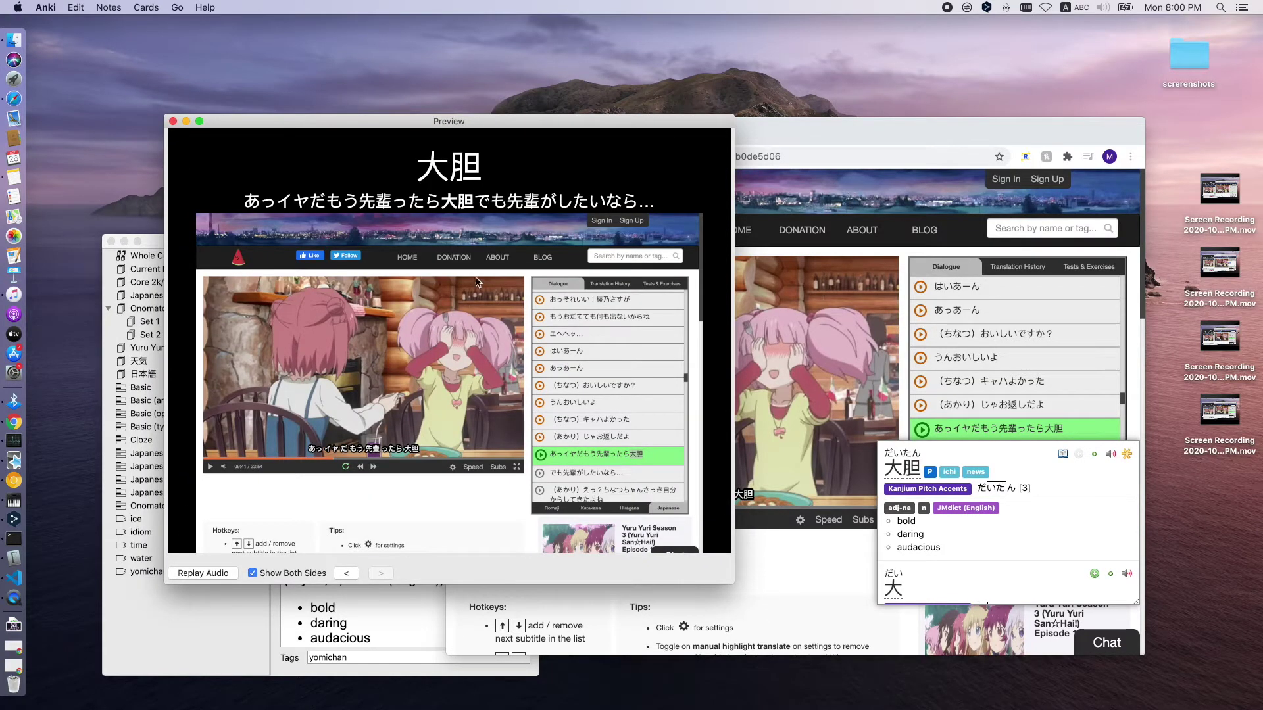
scroll(467, 315, "down", 3)
scroll(460, 355, "down", 3)
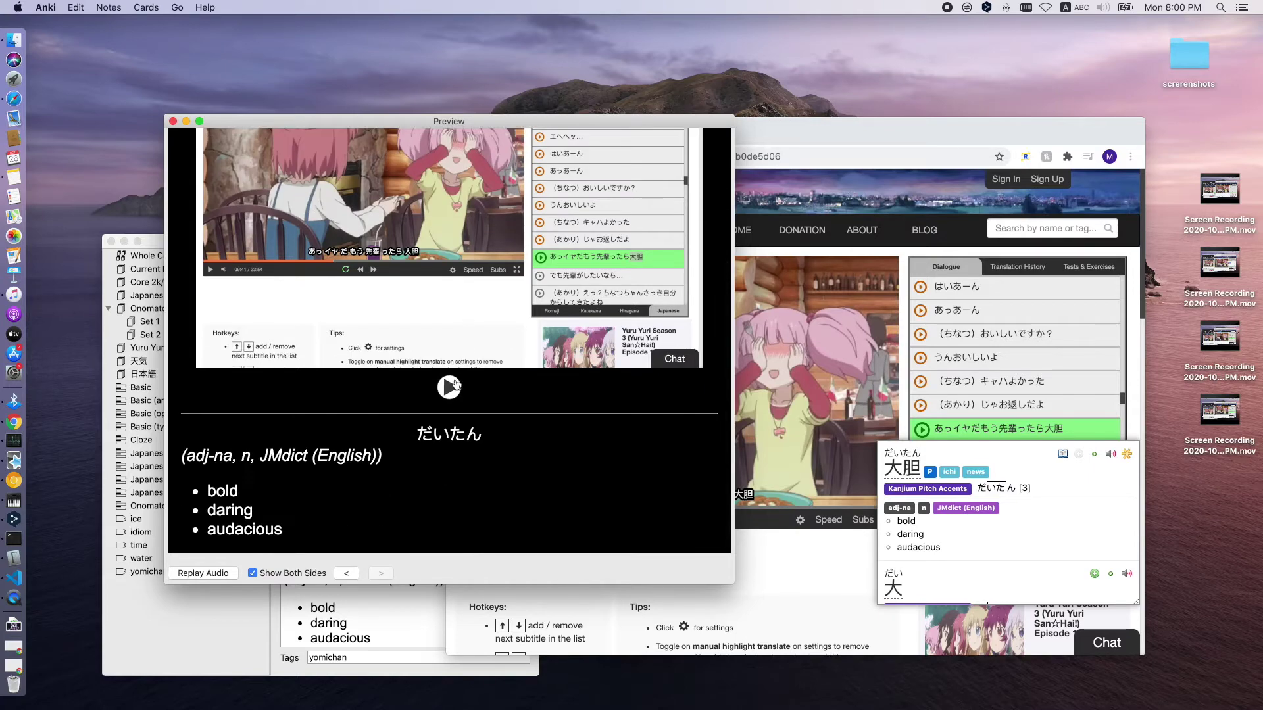
scroll(454, 385, "down", 1)
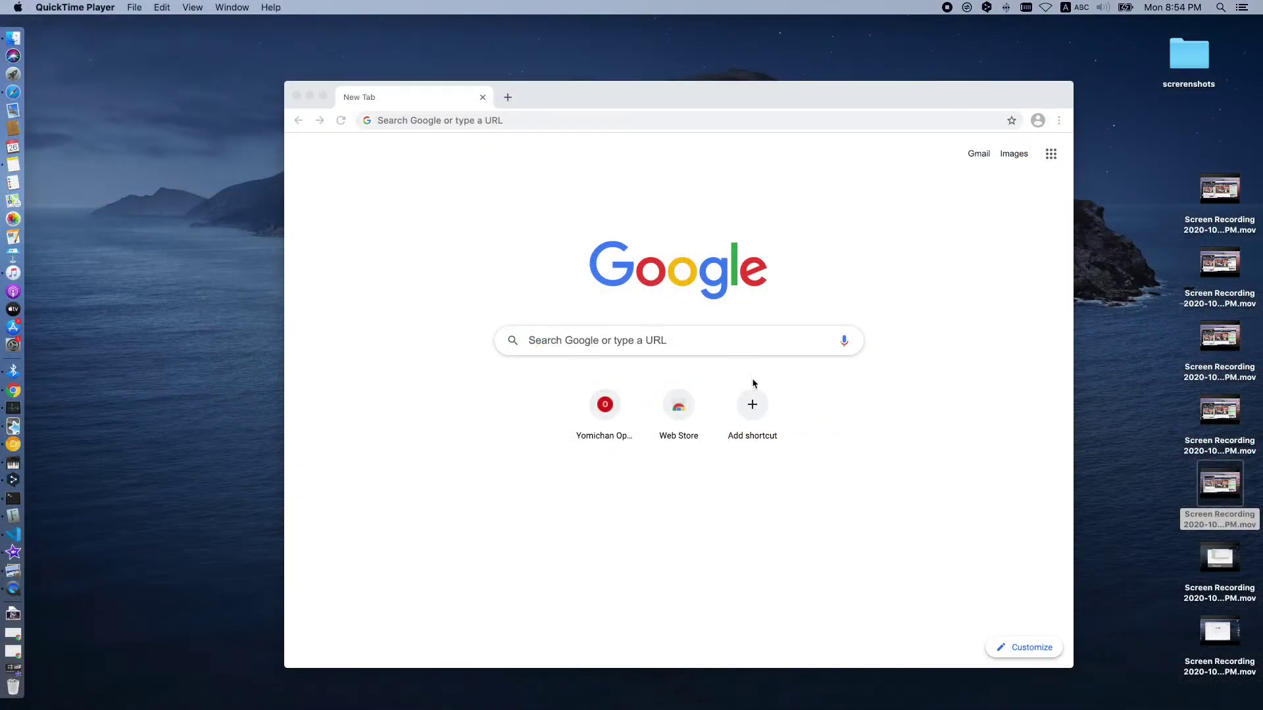
Step: Search for 'yomichan' and add the Yomichan extension from the Chrome Web Store
left_click(723, 352)
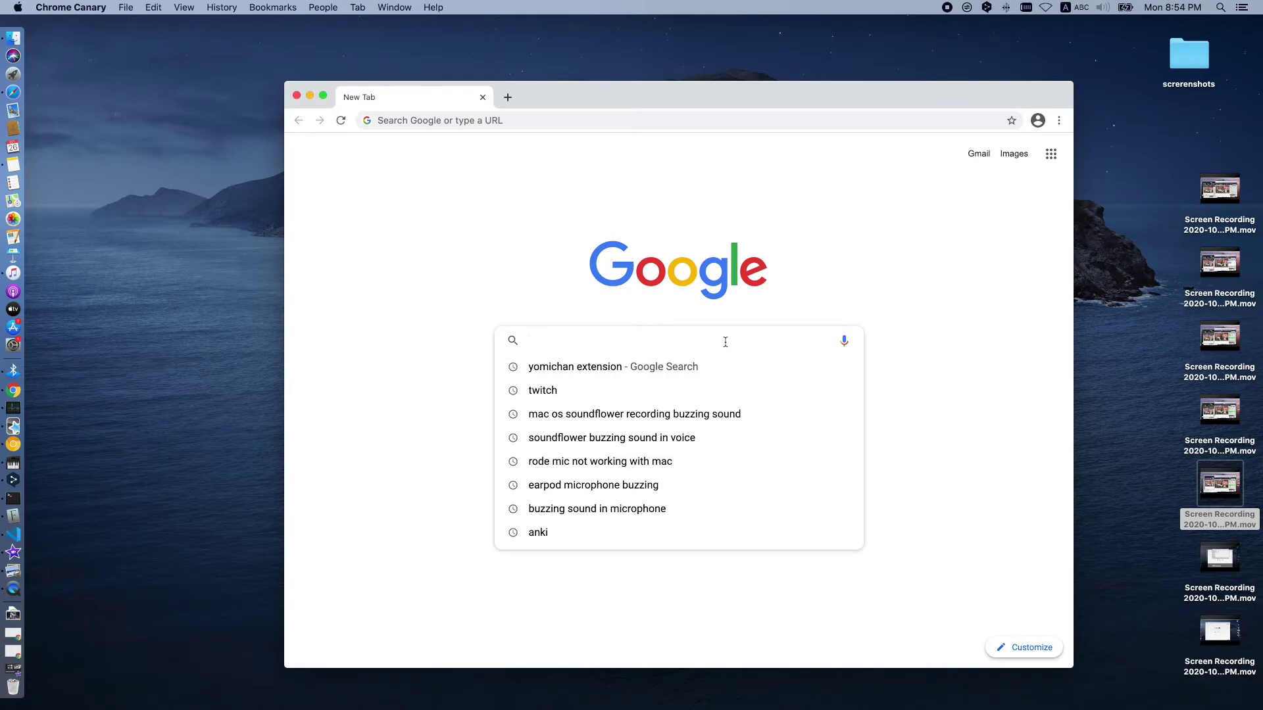
type("yomichan")
key("Return")
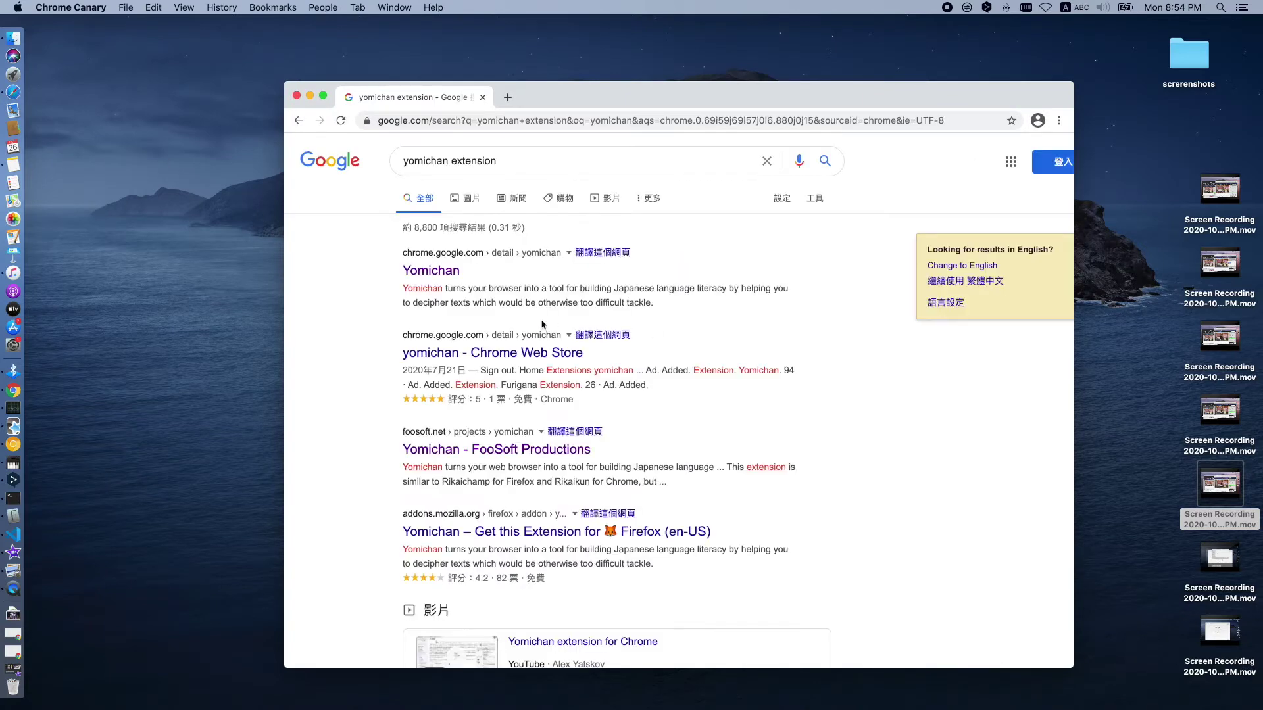
left_click(434, 271)
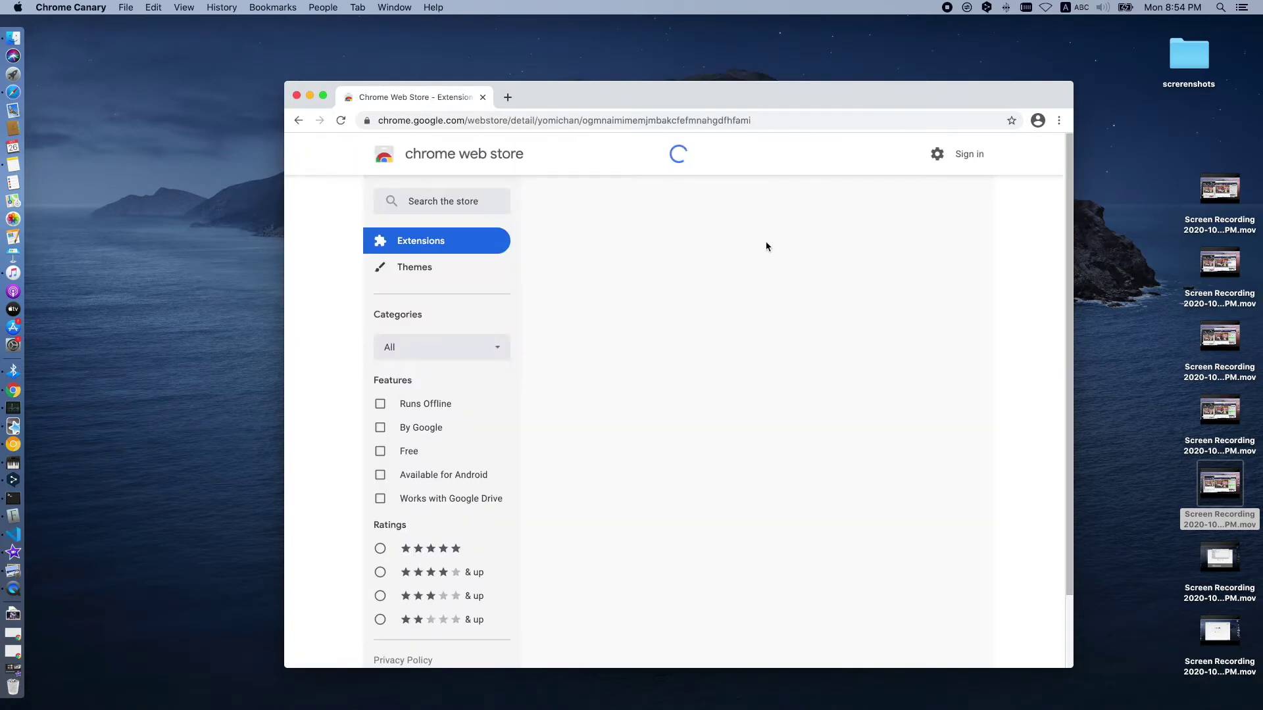
left_click(934, 254)
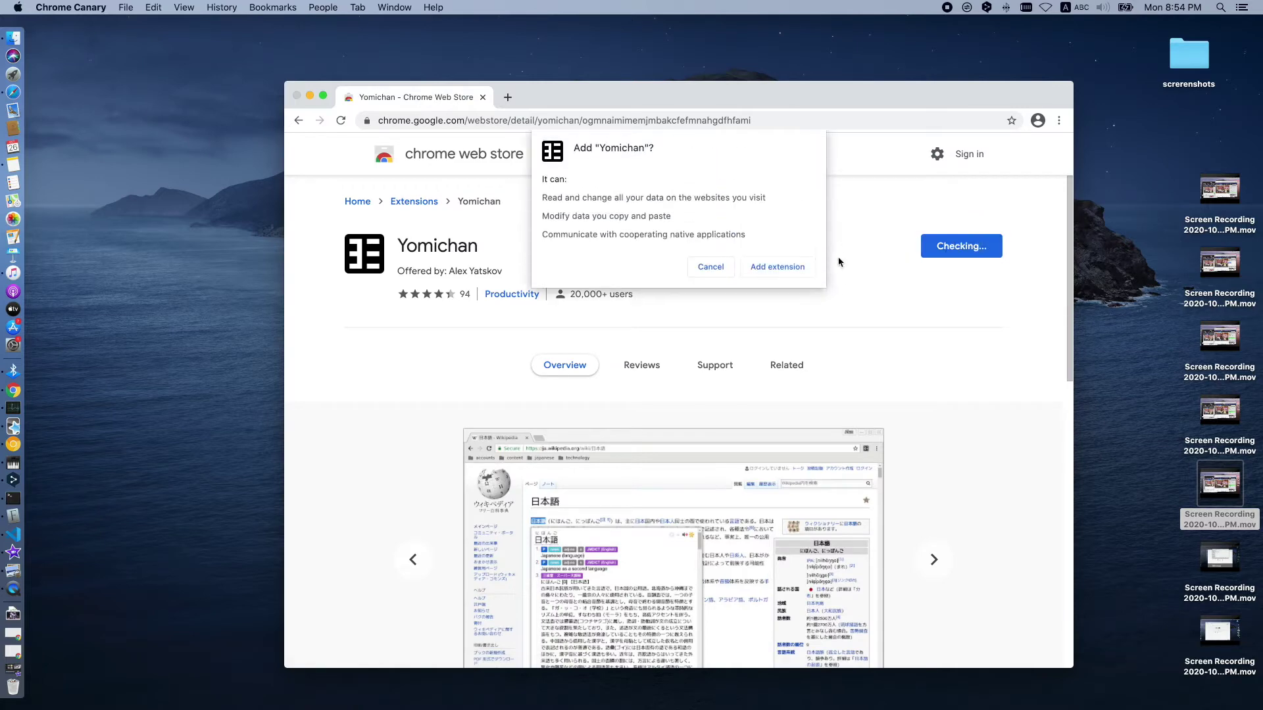
left_click(781, 270)
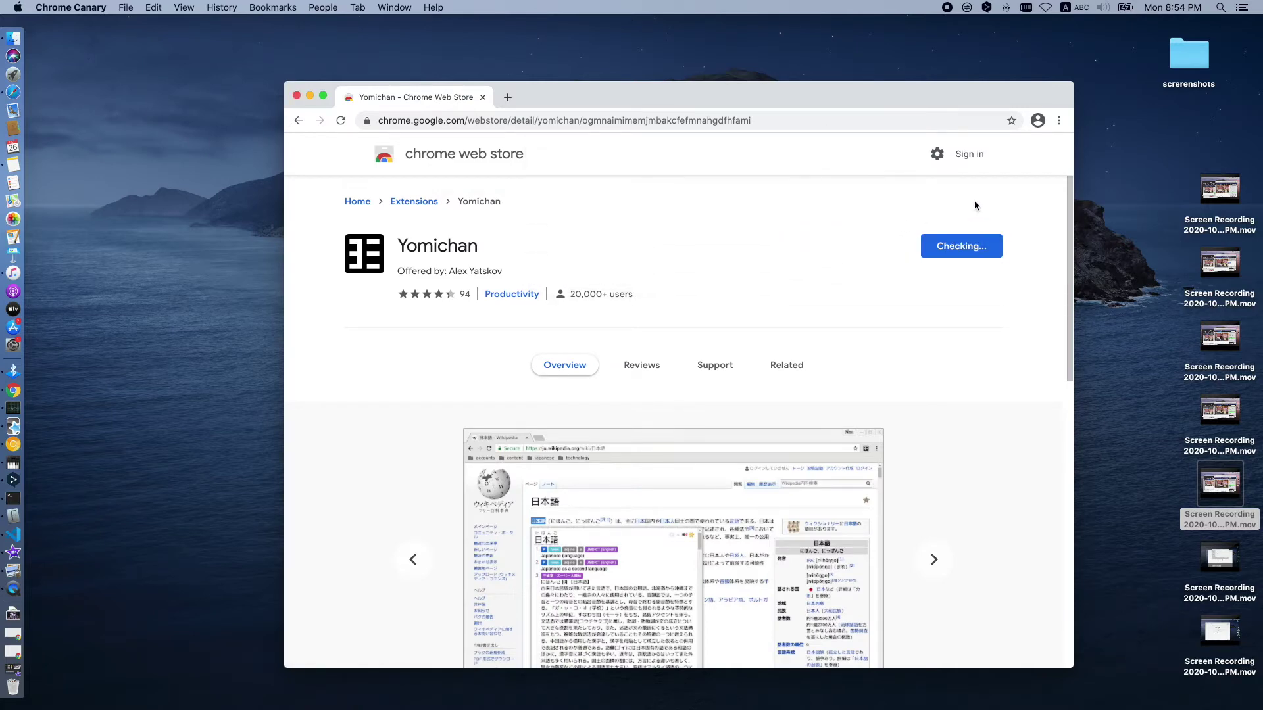
left_click(1016, 120)
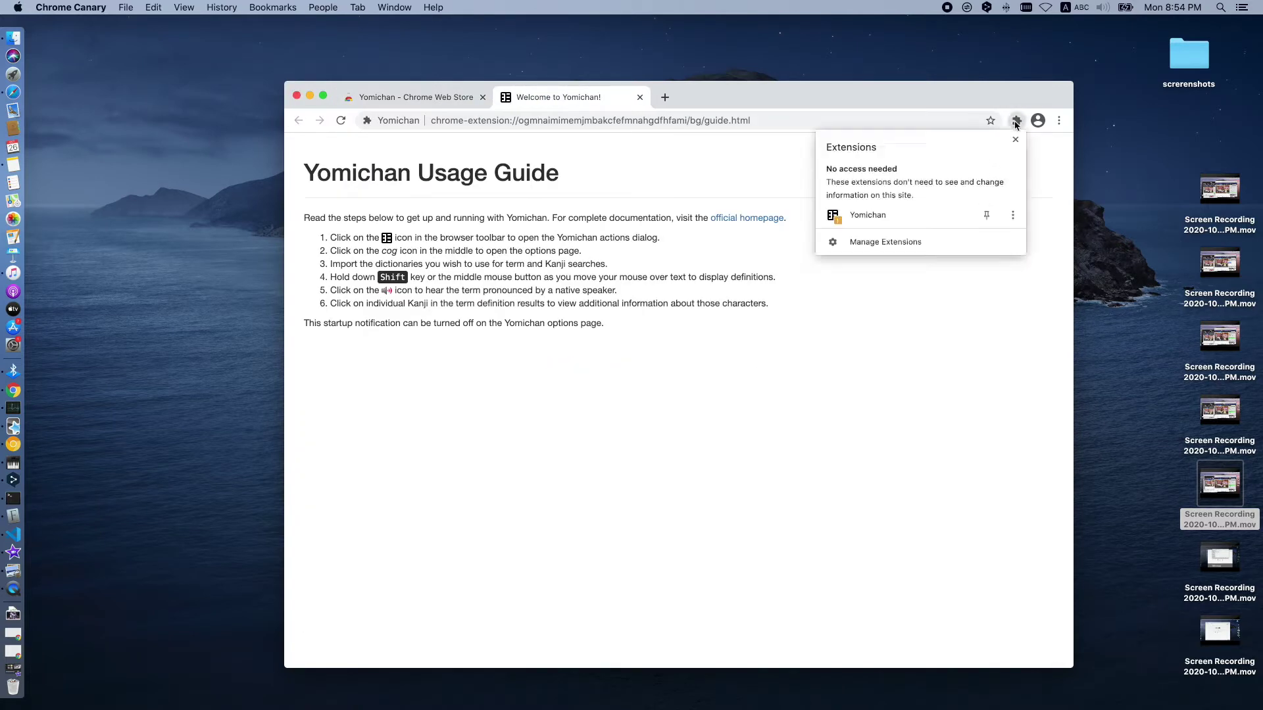
Step: Pin Yomichan to the toolbar and open its extension details page
left_click(987, 215)
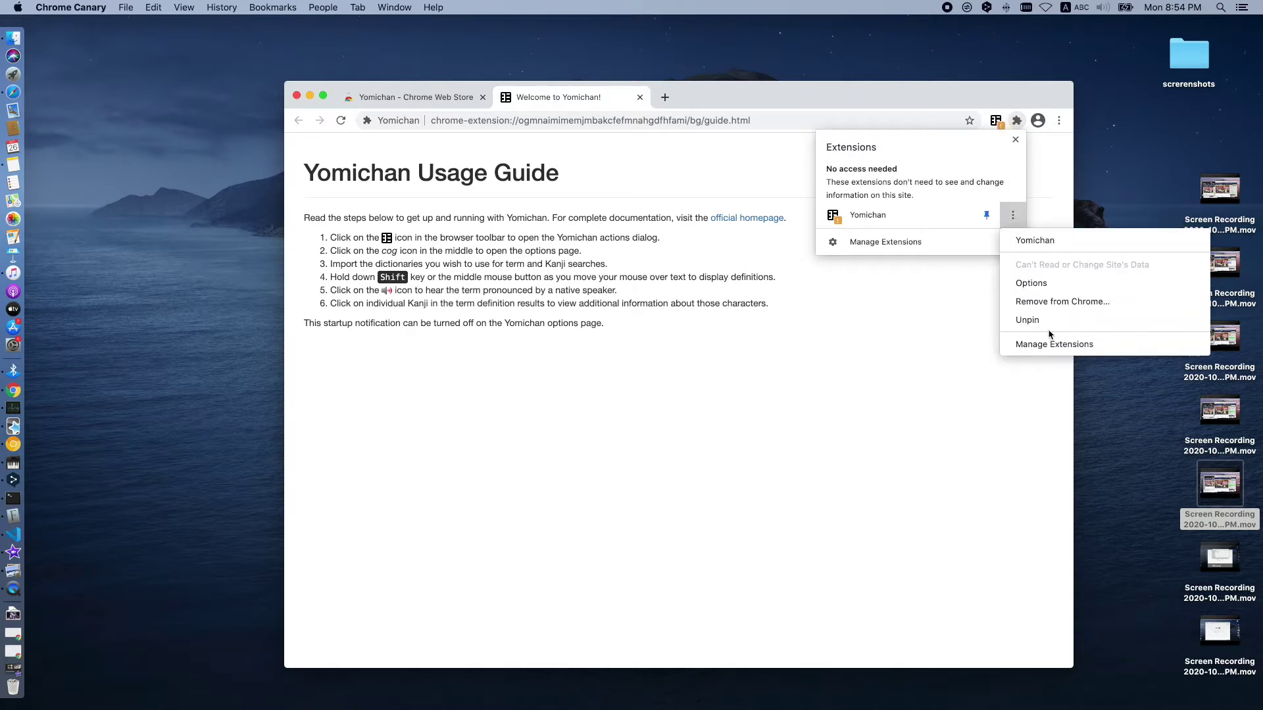
left_click(1051, 344)
scroll(611, 385, "down", 5)
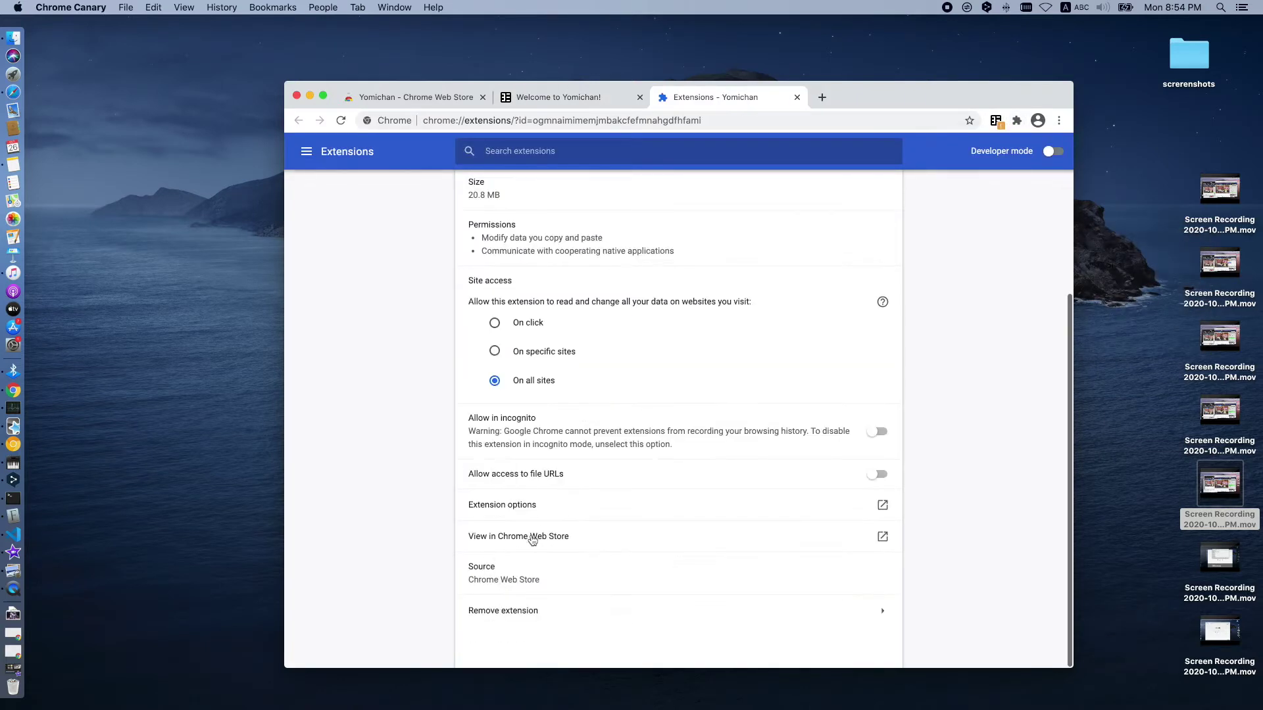
Step: Open Yomichan's options and confirm the Dictionaries section lists none installed
left_click(532, 507)
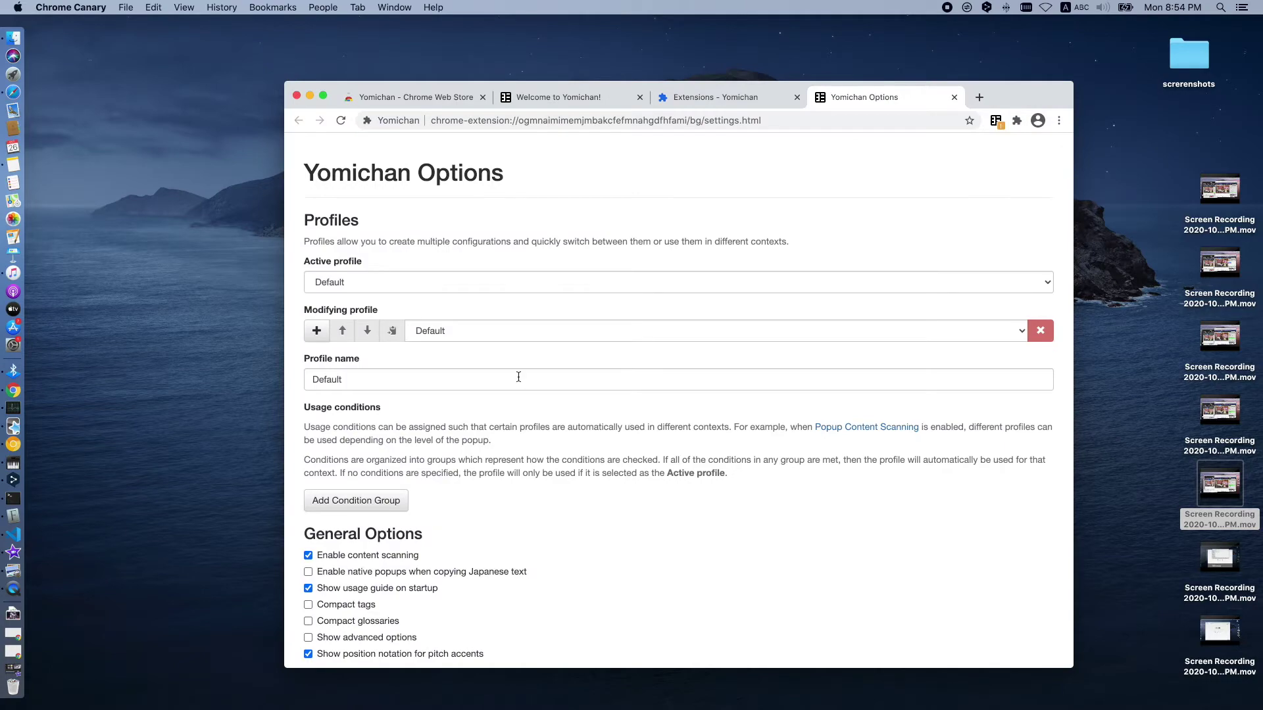
scroll(518, 377, "down", 2)
scroll(518, 378, "down", 3)
scroll(519, 381, "down", 4)
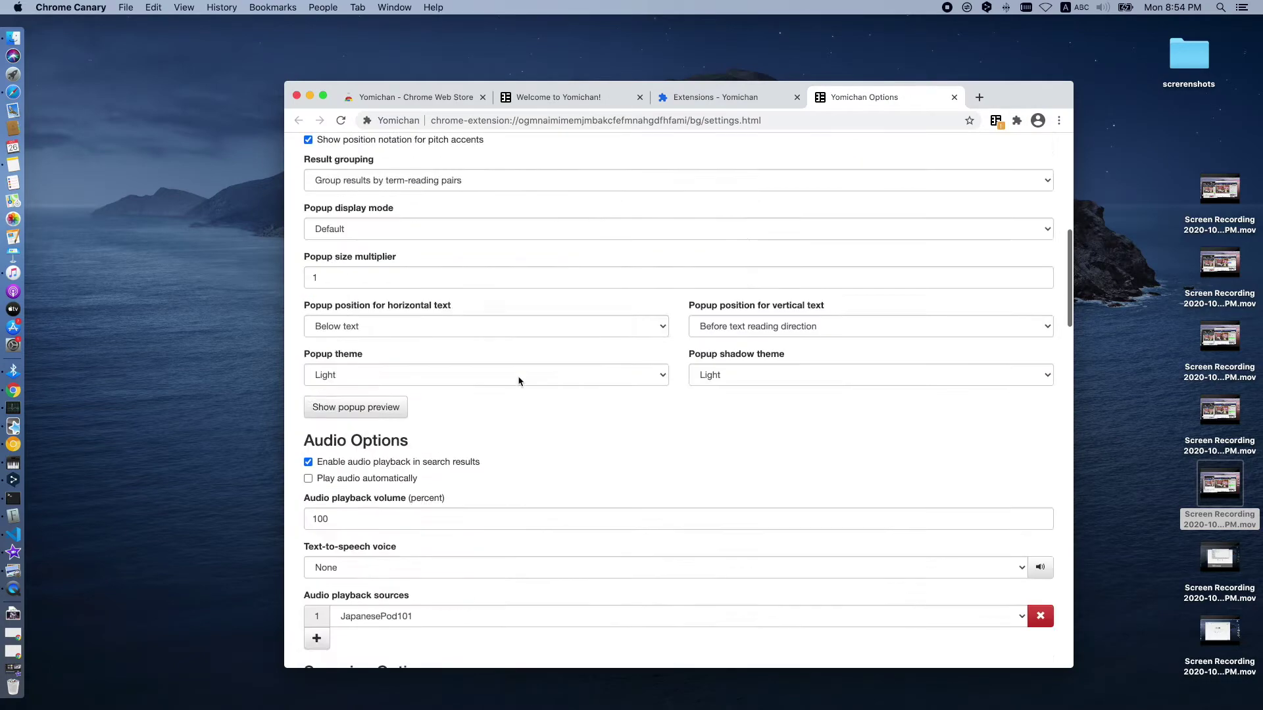
scroll(519, 381, "down", 7)
scroll(520, 383, "down", 7)
scroll(519, 385, "down", 9)
scroll(520, 388, "down", 8)
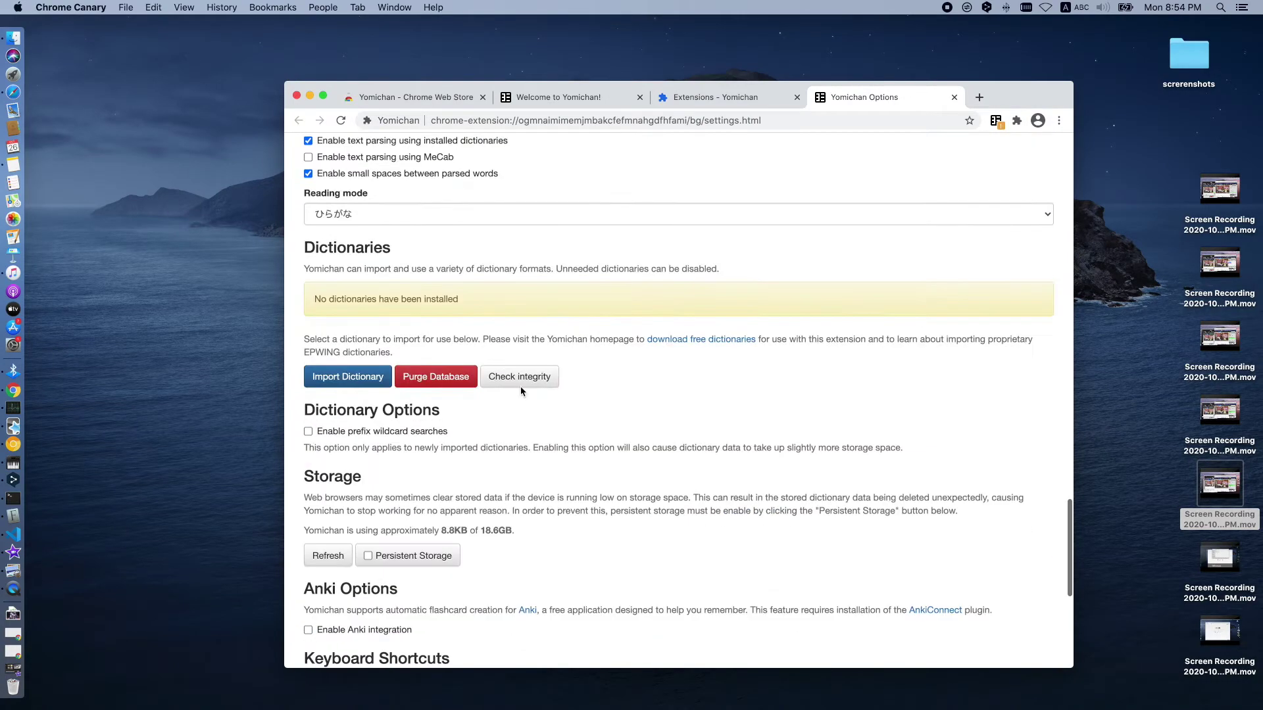
left_click(661, 342)
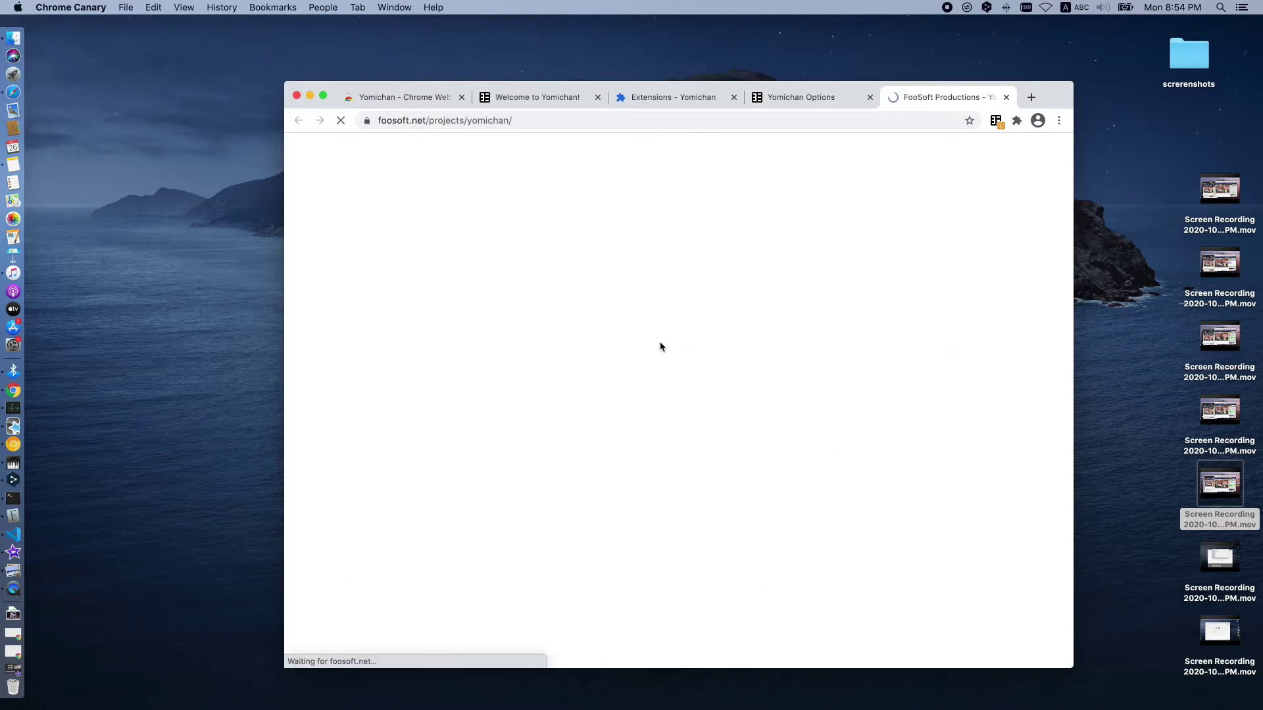
Step: Download jmdict_english.zip and kanjium_pitch_accents.zip from FooSoft's free dictionaries page
scroll(660, 346, "down", 10)
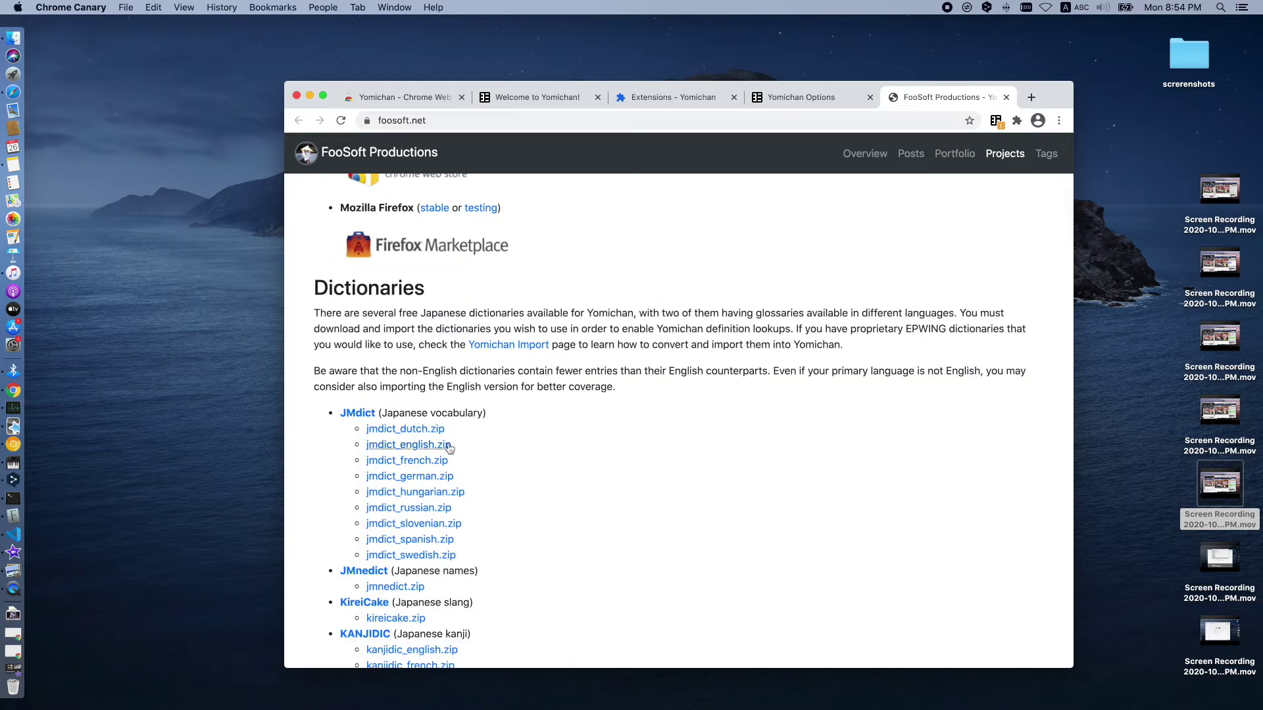
left_click(448, 446)
scroll(506, 445, "down", 2)
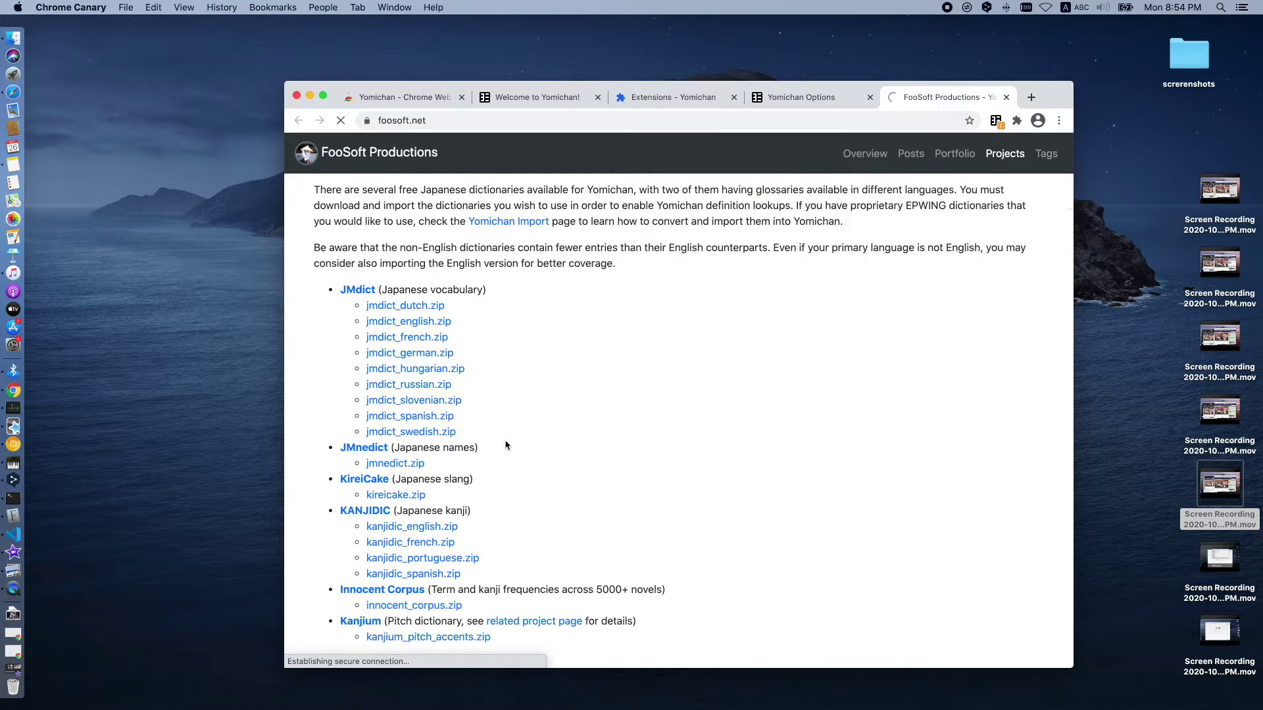
scroll(506, 445, "down", 2)
scroll(507, 445, "down", 1)
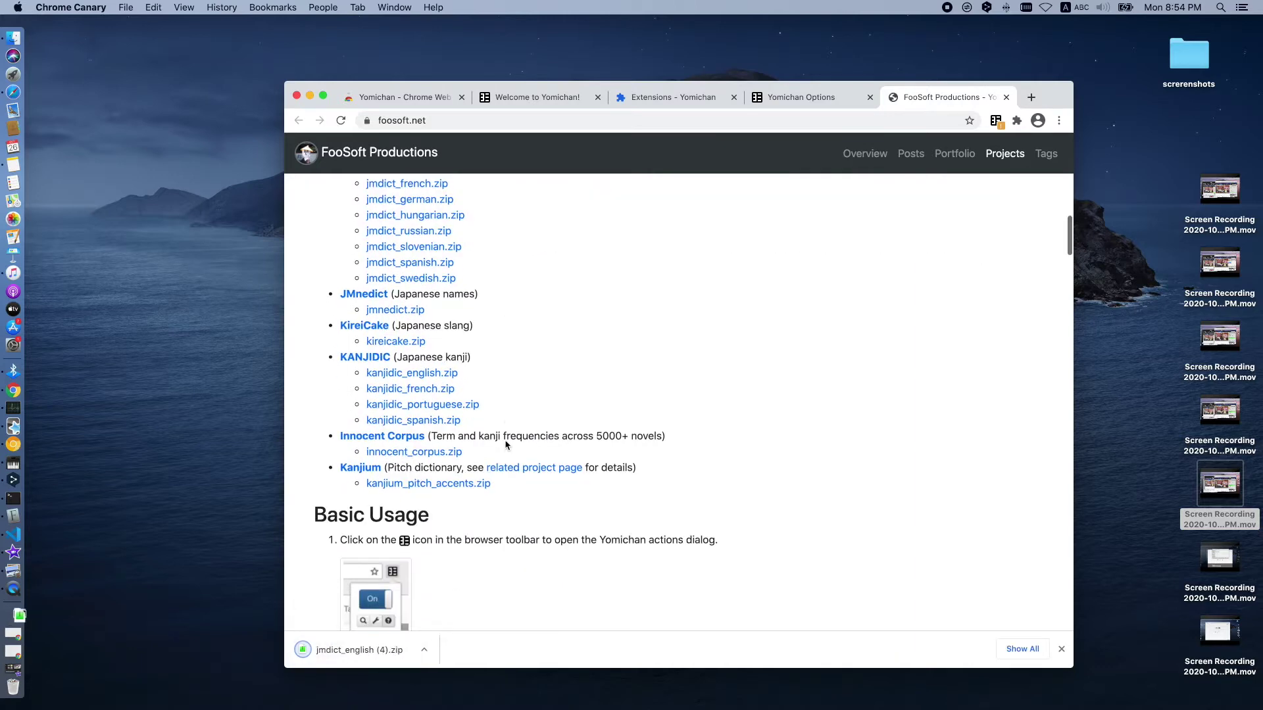
left_click(469, 492)
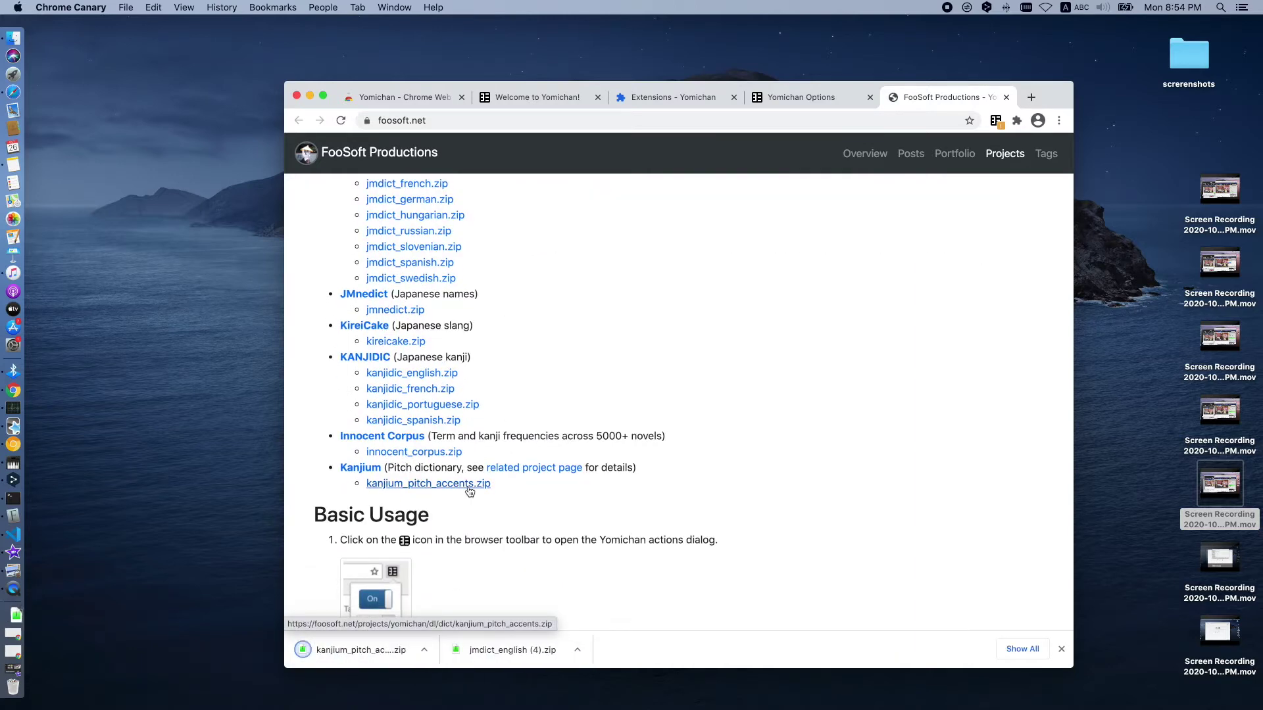
left_click(801, 96)
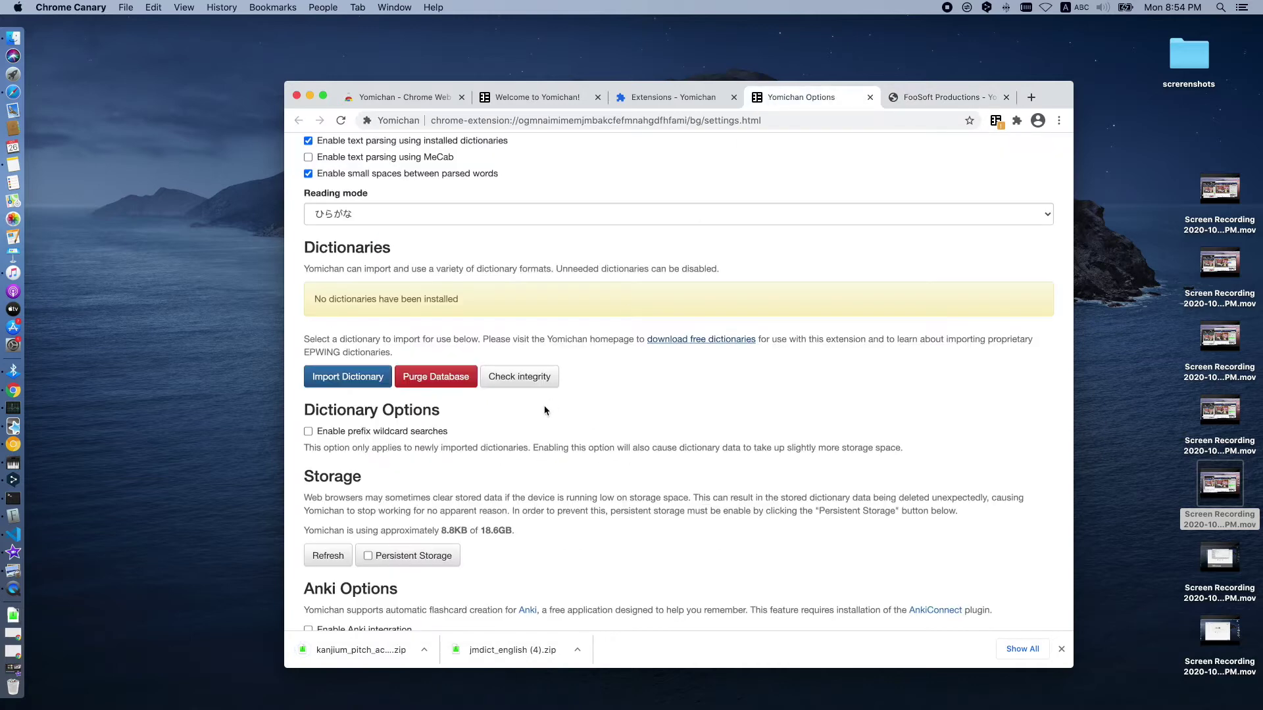
Step: Import the downloaded JMdict (English) zip into Yomichan, then open a new incognito window
left_click(357, 377)
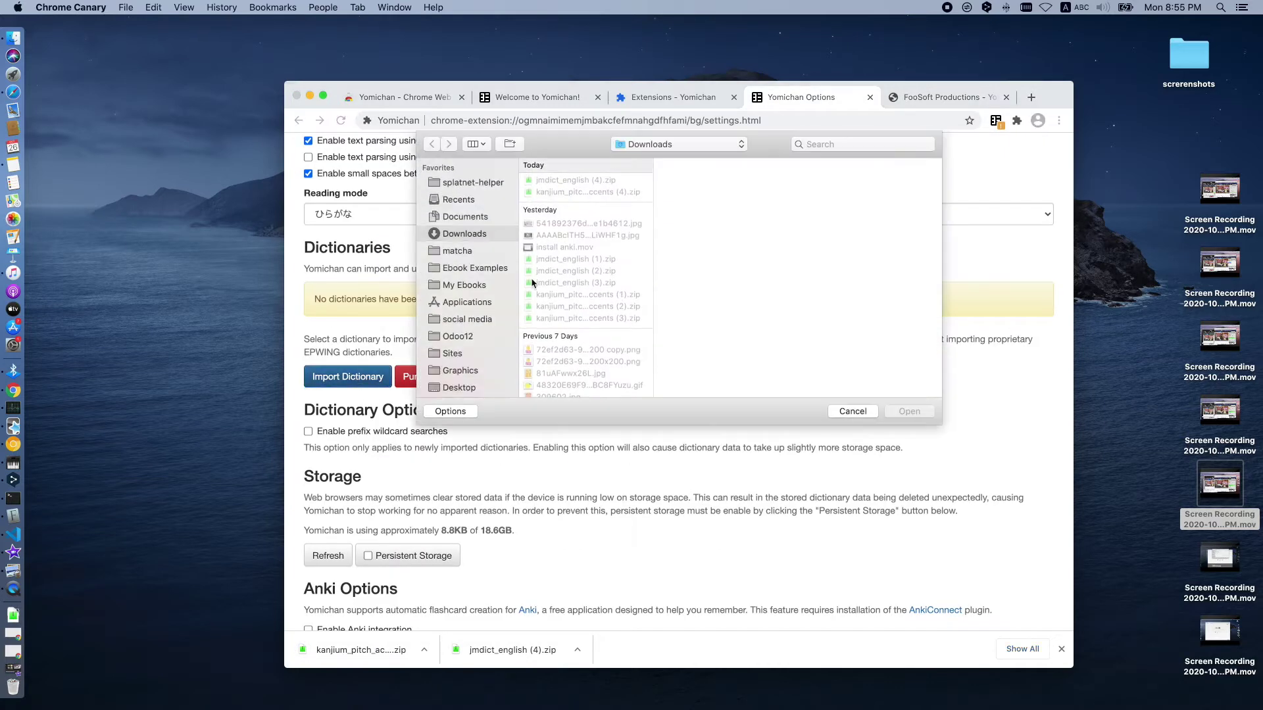
double_click(579, 181)
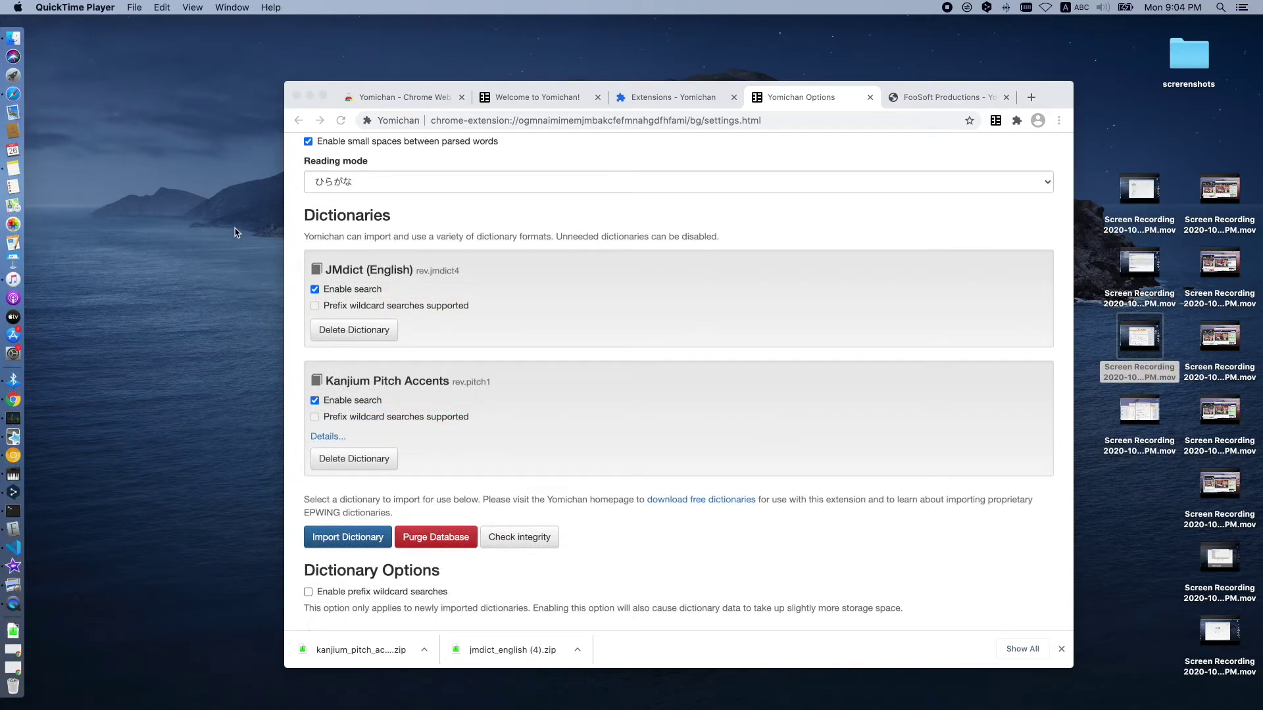
left_click(471, 196)
left_click(153, 7)
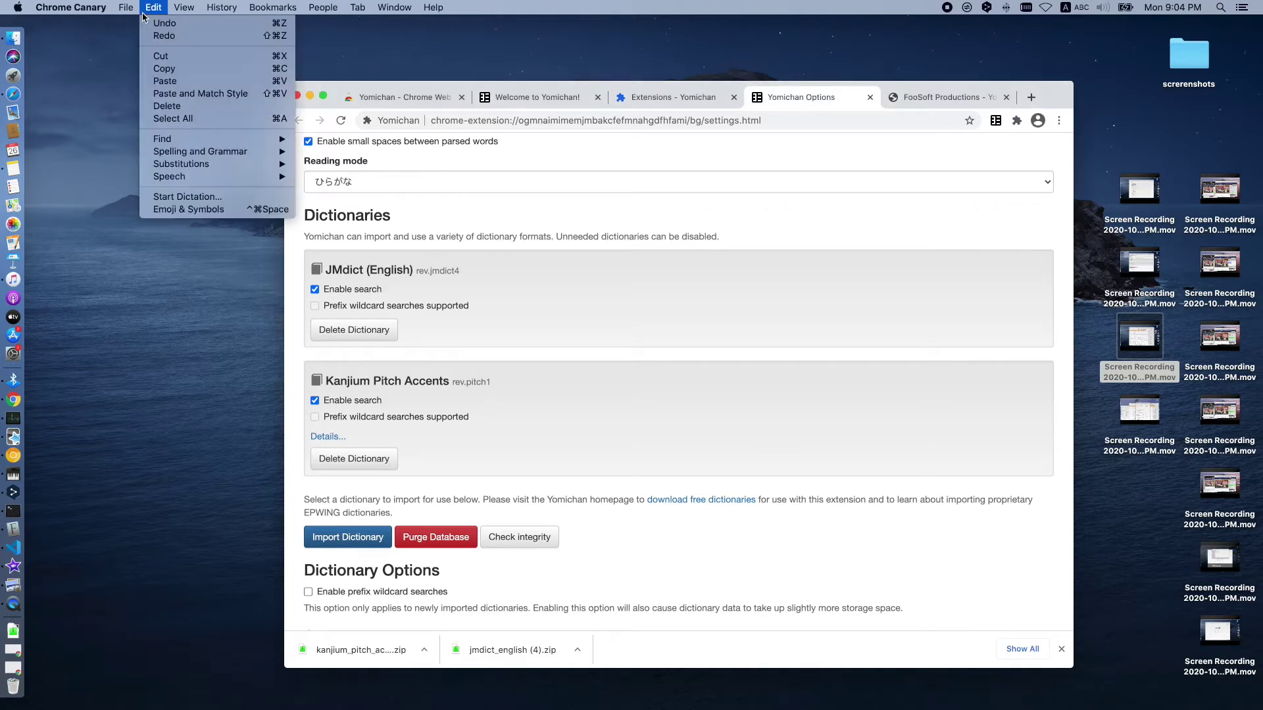
left_click(178, 36)
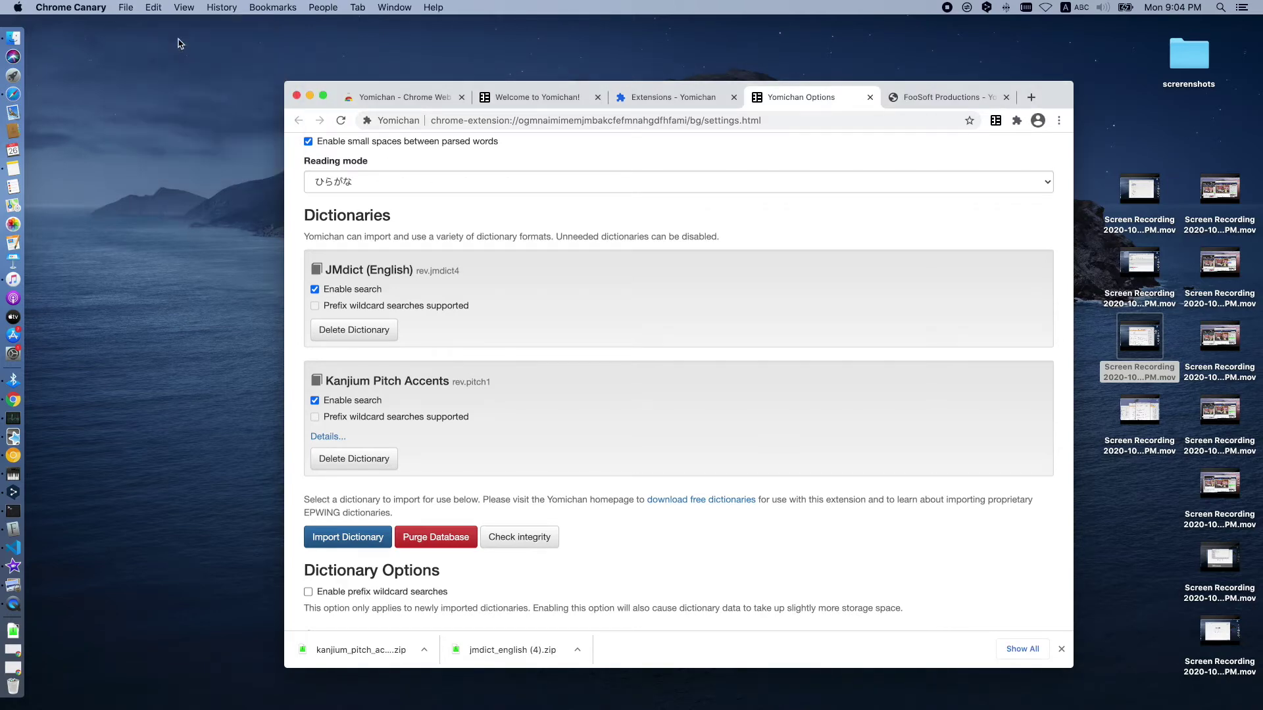
Step: On the tree-novel page, look up 今年 and select 'this year' and ことし [0]
key("super+v")
key("Return")
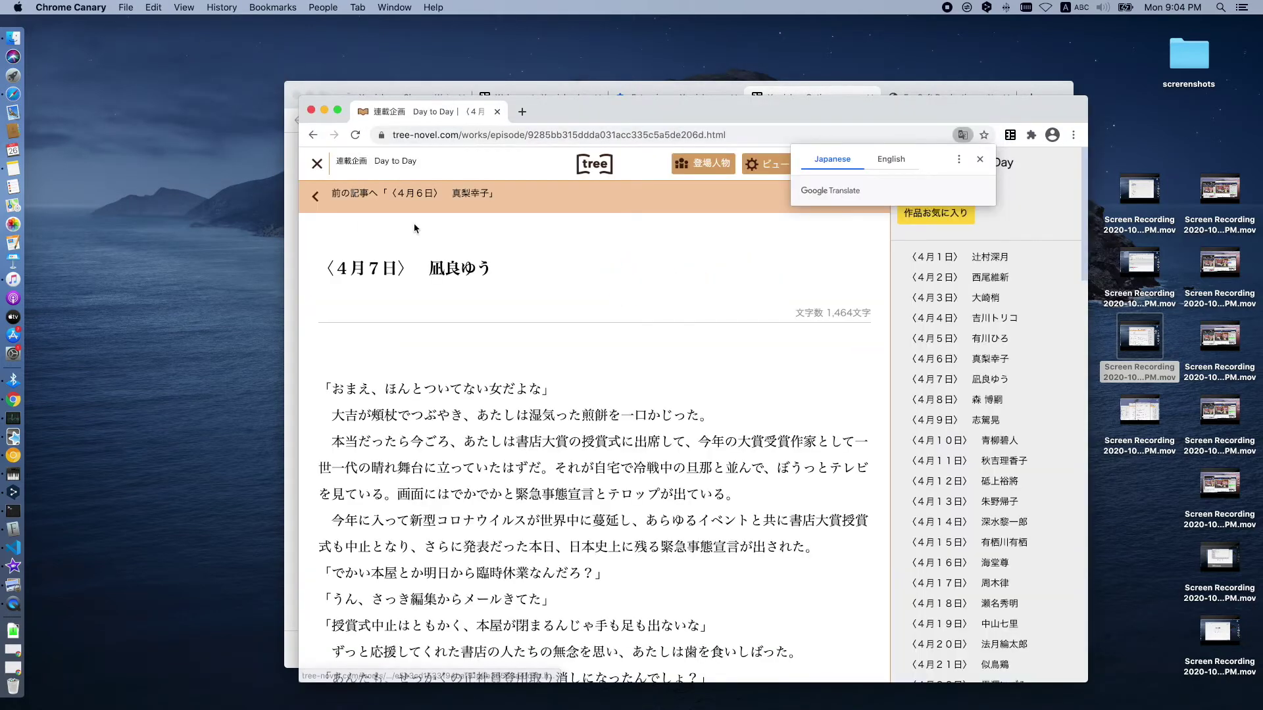
scroll(602, 348, "down", 1)
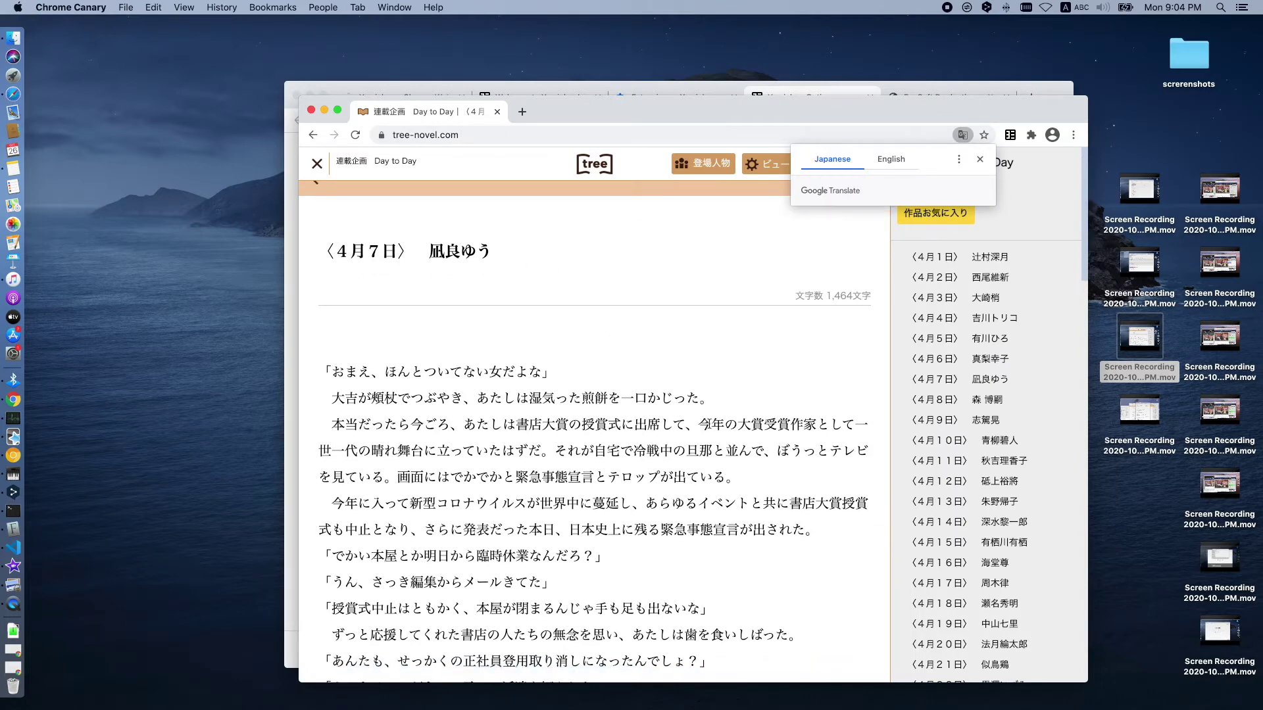
mouse_move(710, 441)
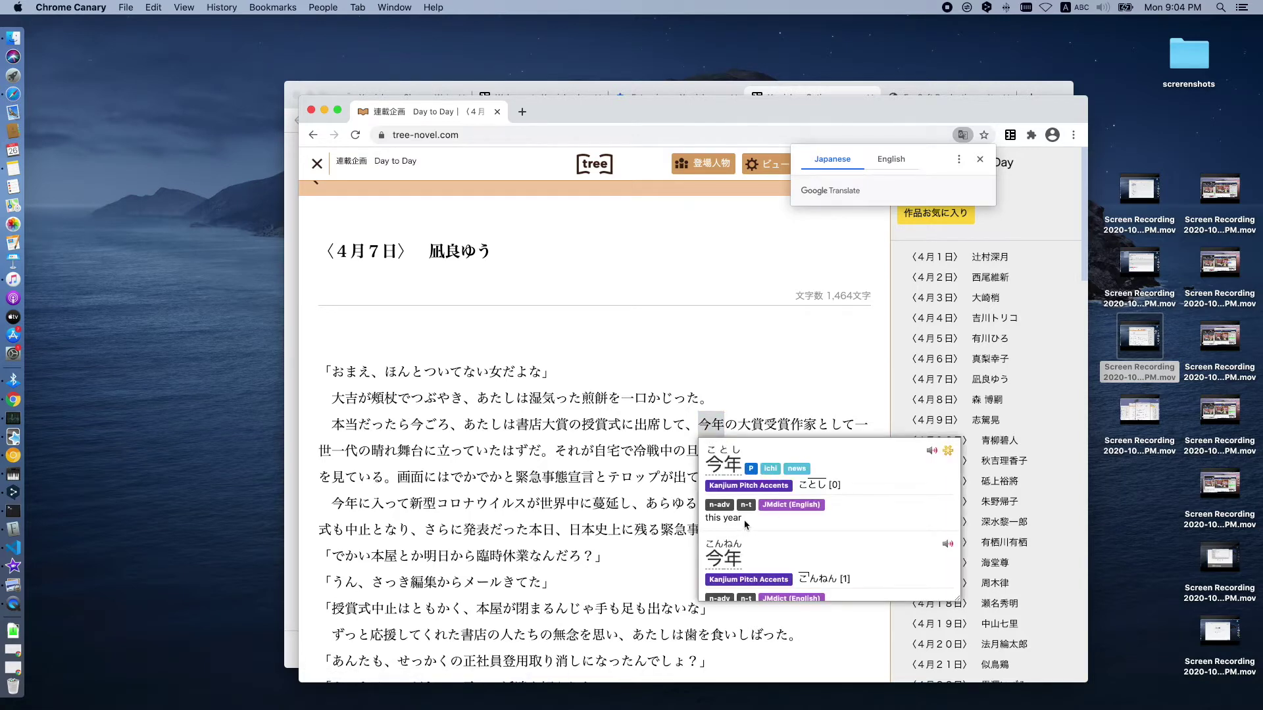
left_click_drag(746, 524, 705, 523)
left_click_drag(798, 484, 841, 489)
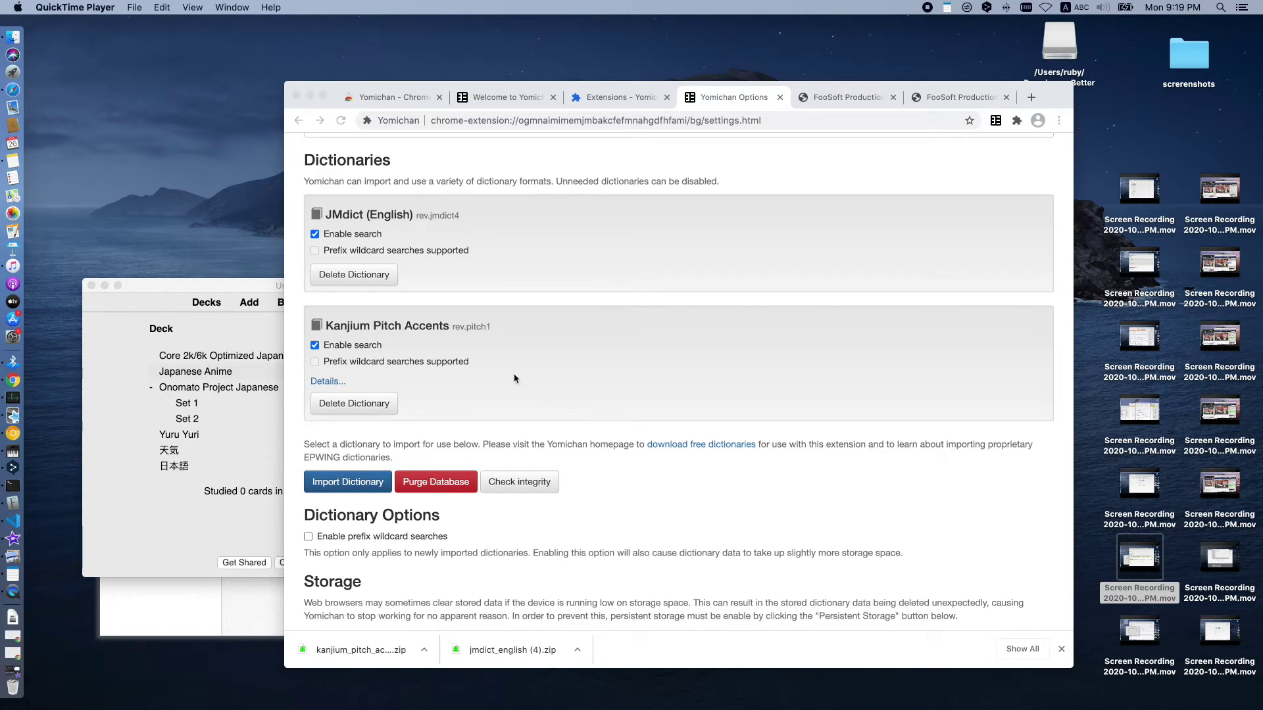
Step: Tick Enable Anki integration in Yomichan's Anki Options
scroll(514, 378, "down", 4)
scroll(501, 375, "down", 2)
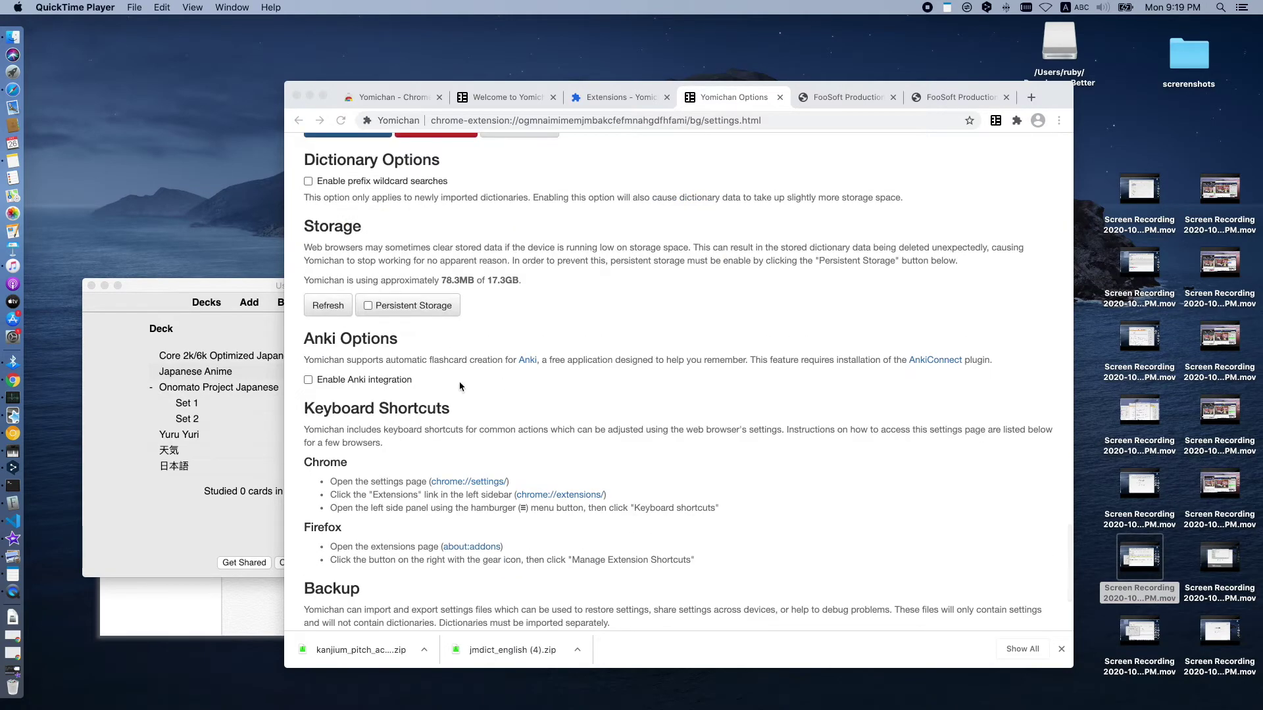
left_click(334, 382)
left_click(309, 380)
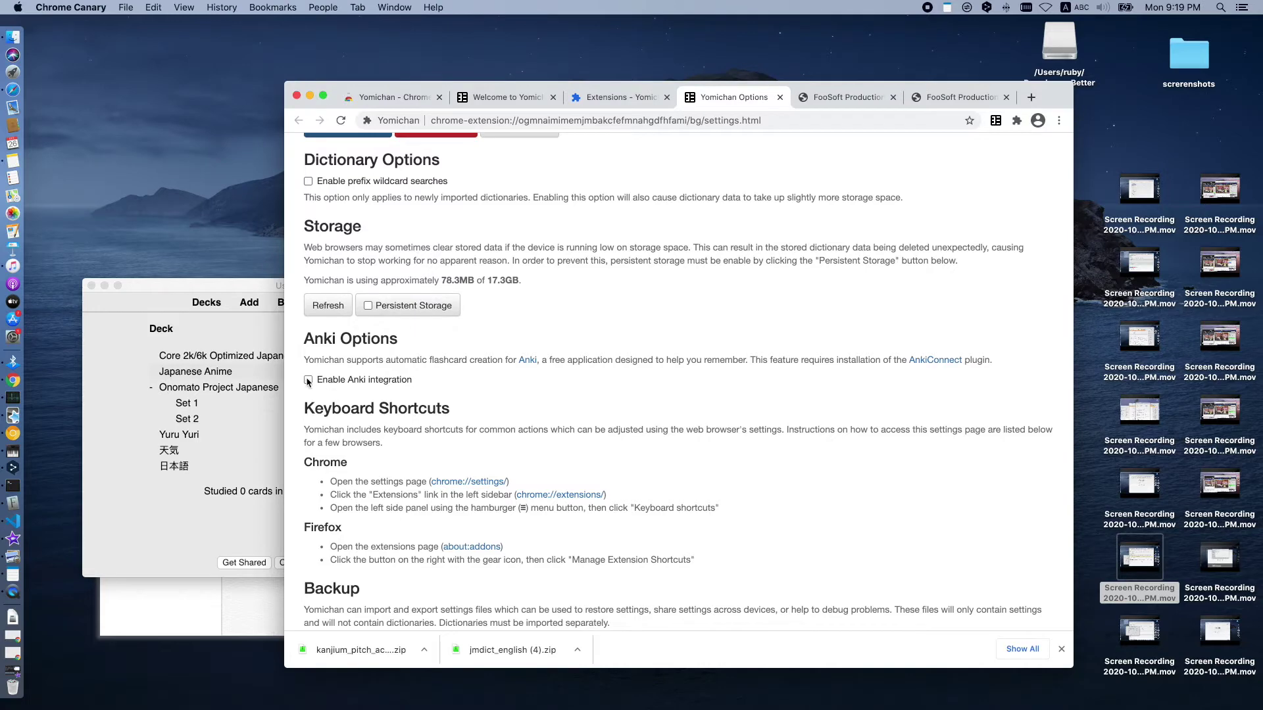
scroll(485, 376, "down", 2)
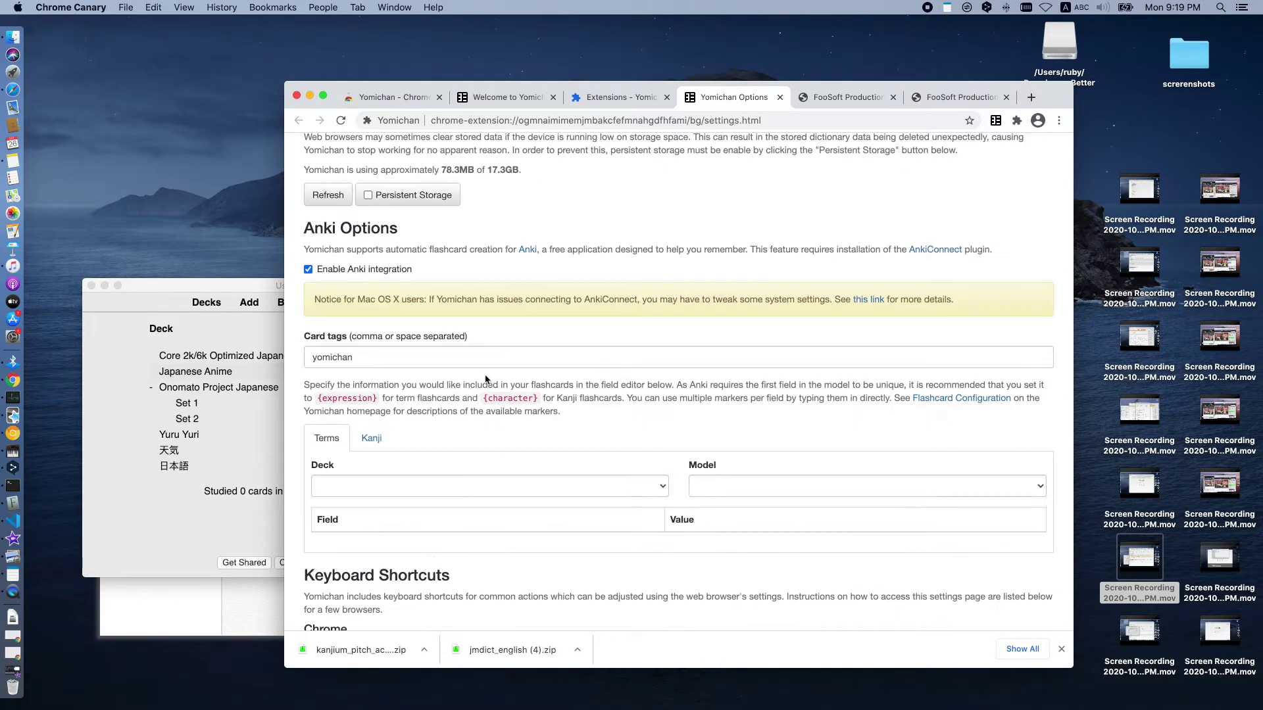
scroll(484, 373, "up", 1)
right_click(917, 277)
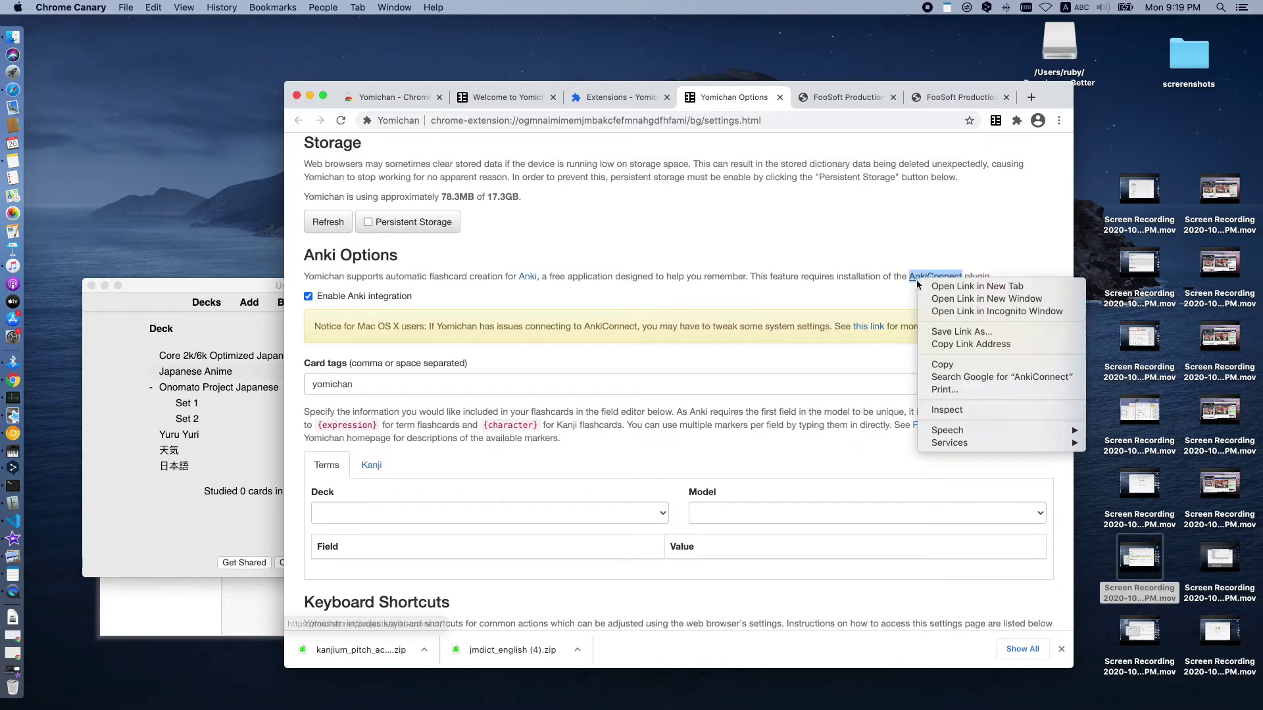
left_click(937, 285)
left_click(783, 97)
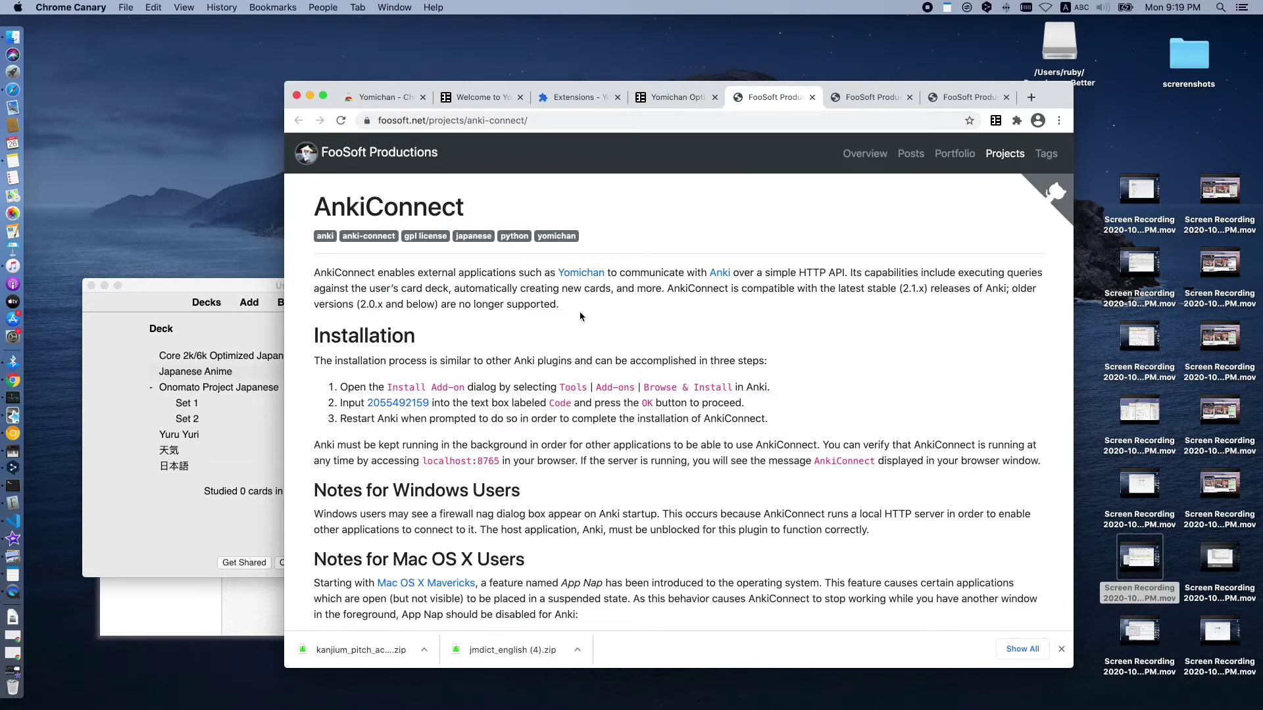
scroll(516, 346, "down", 1)
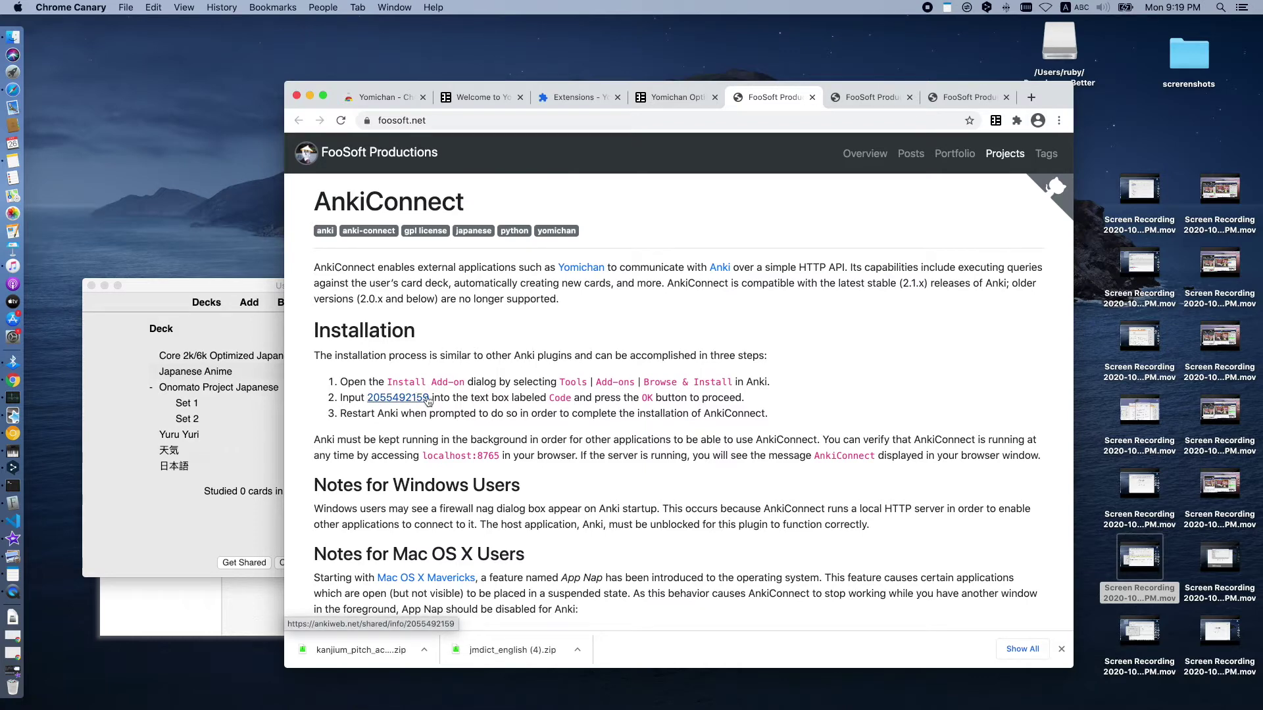
left_click_drag(428, 399, 366, 398)
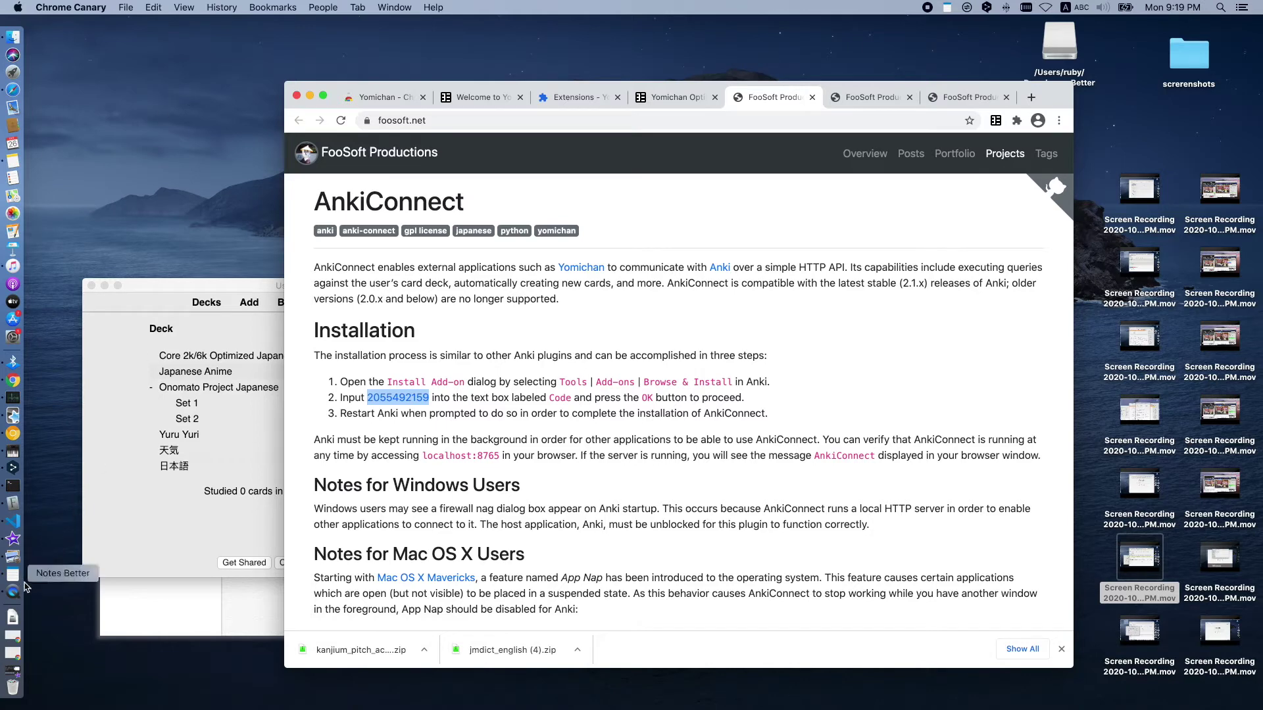
left_click(12, 415)
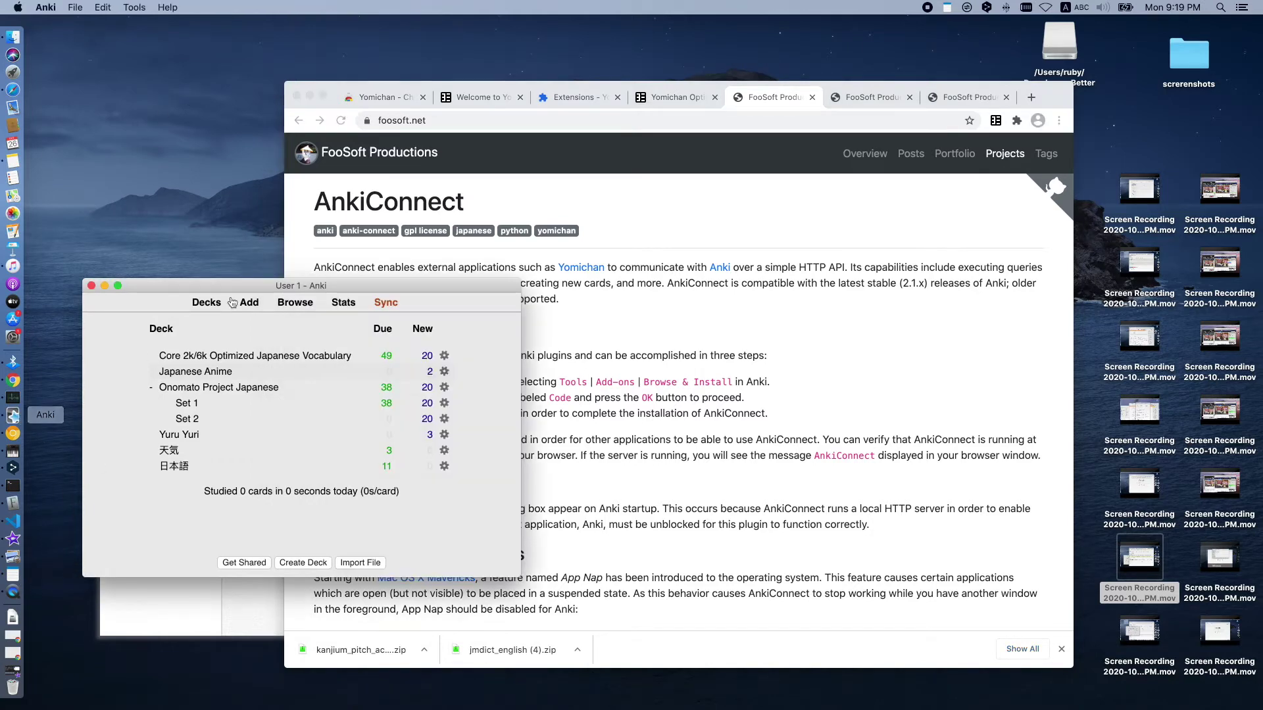
left_click(120, 8)
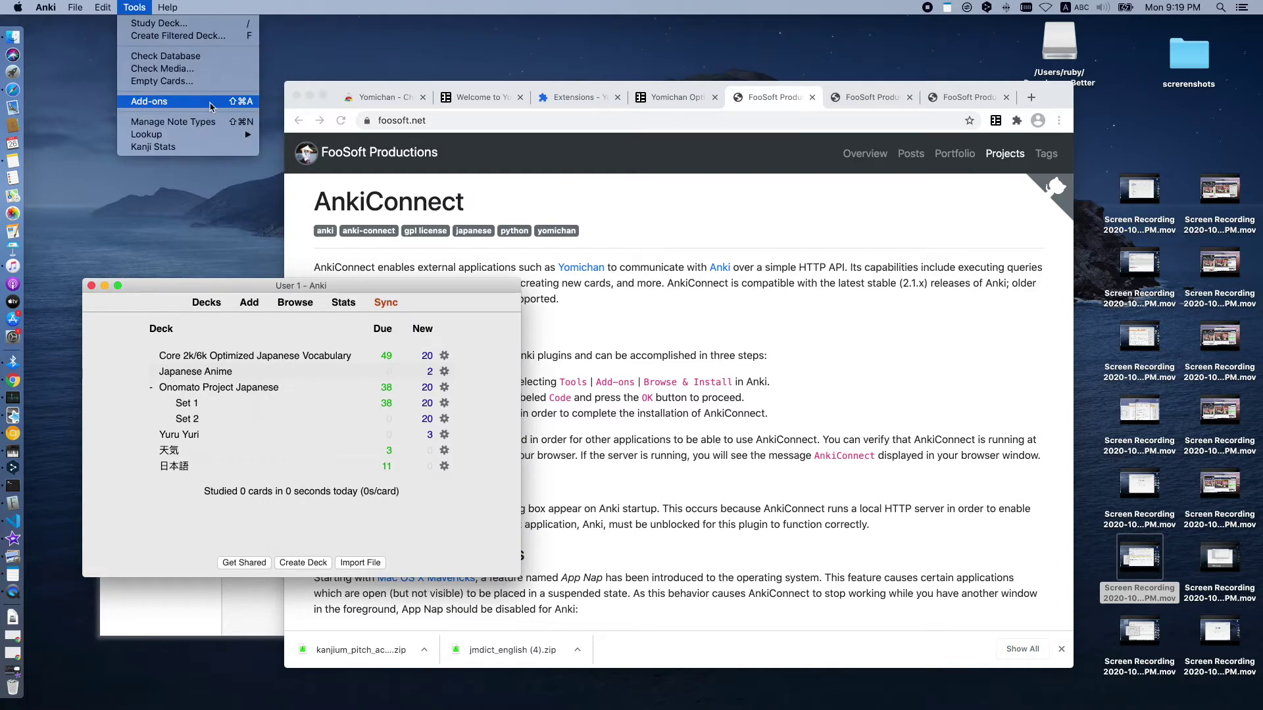
left_click(142, 108)
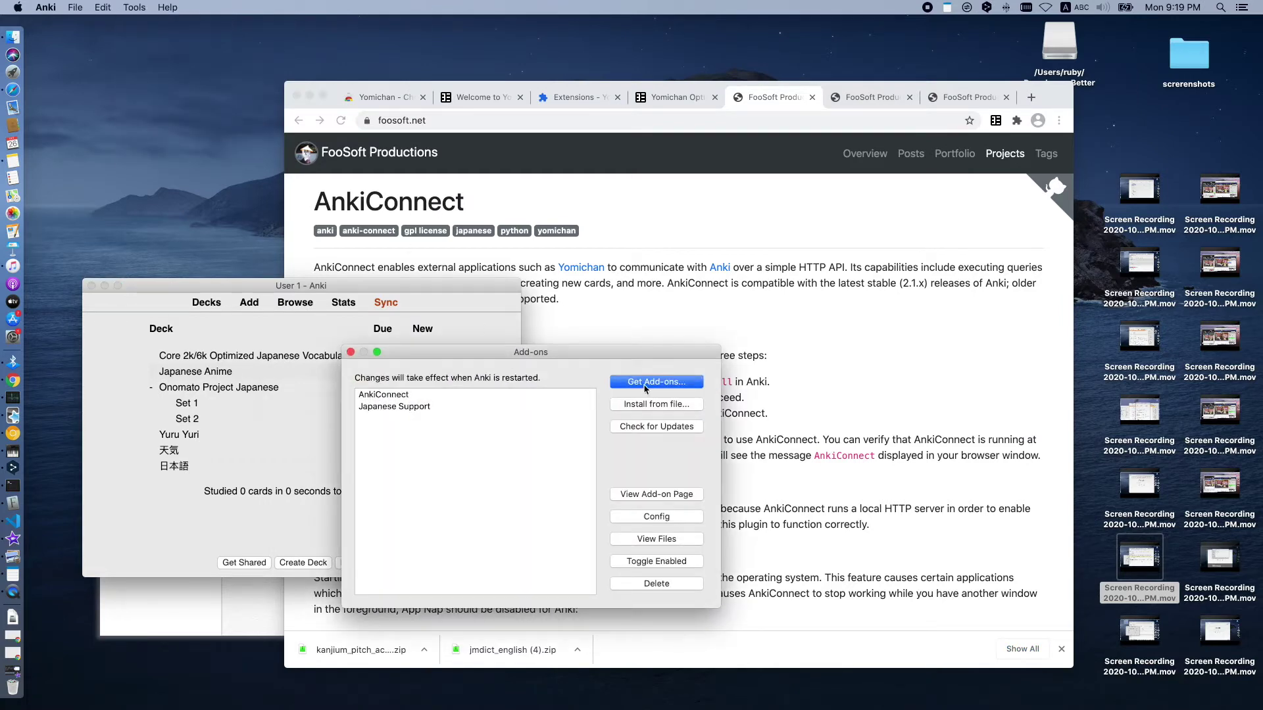
left_click(646, 385)
type("2055492159")
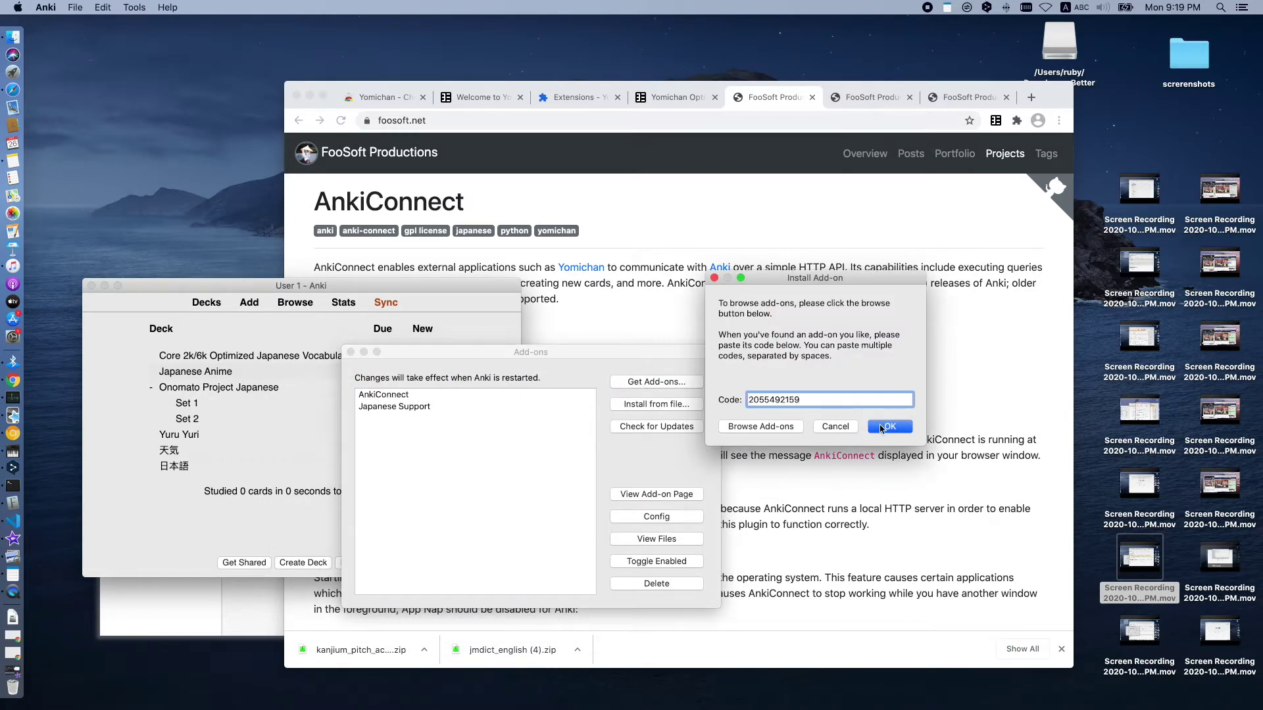
left_click(885, 427)
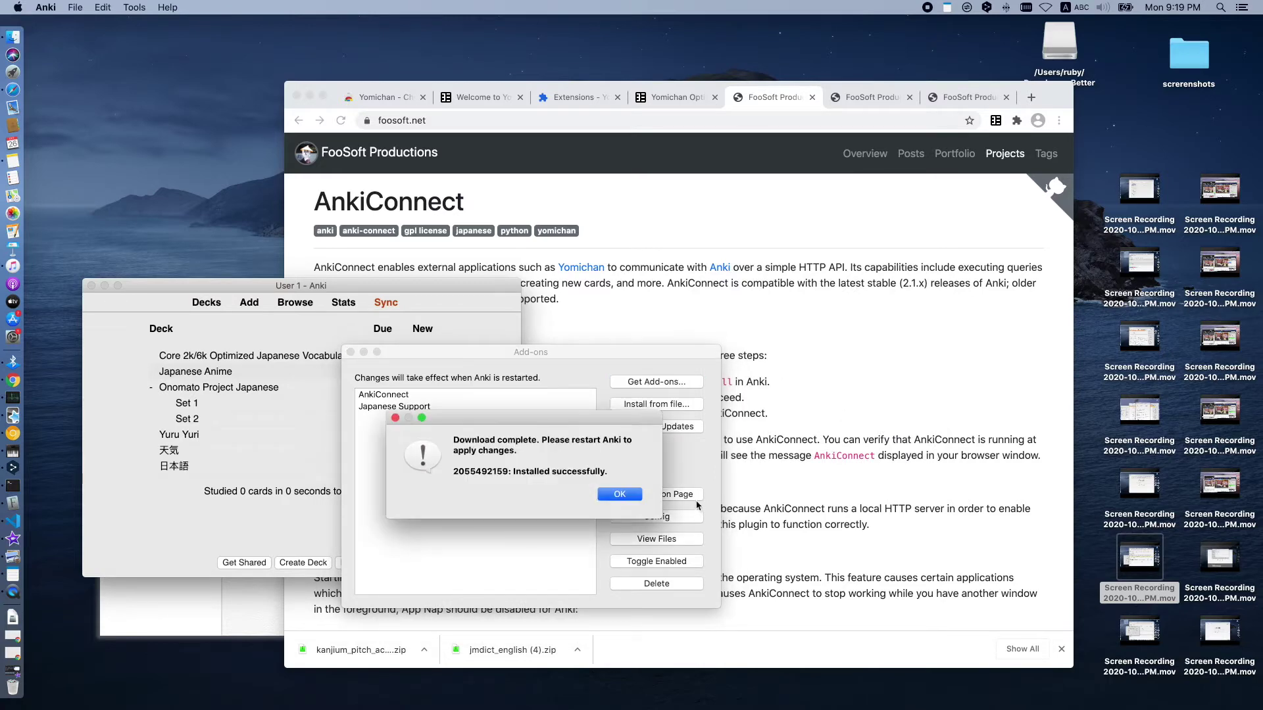
left_click(629, 501)
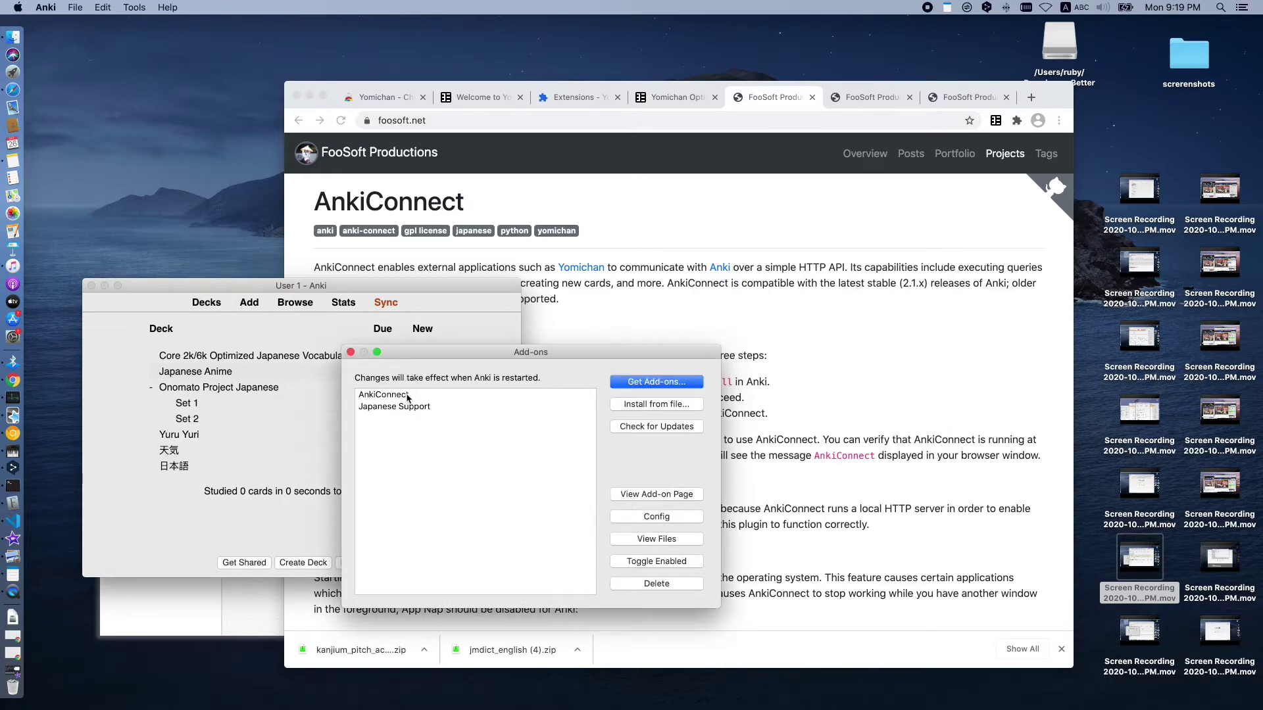
left_click(351, 353)
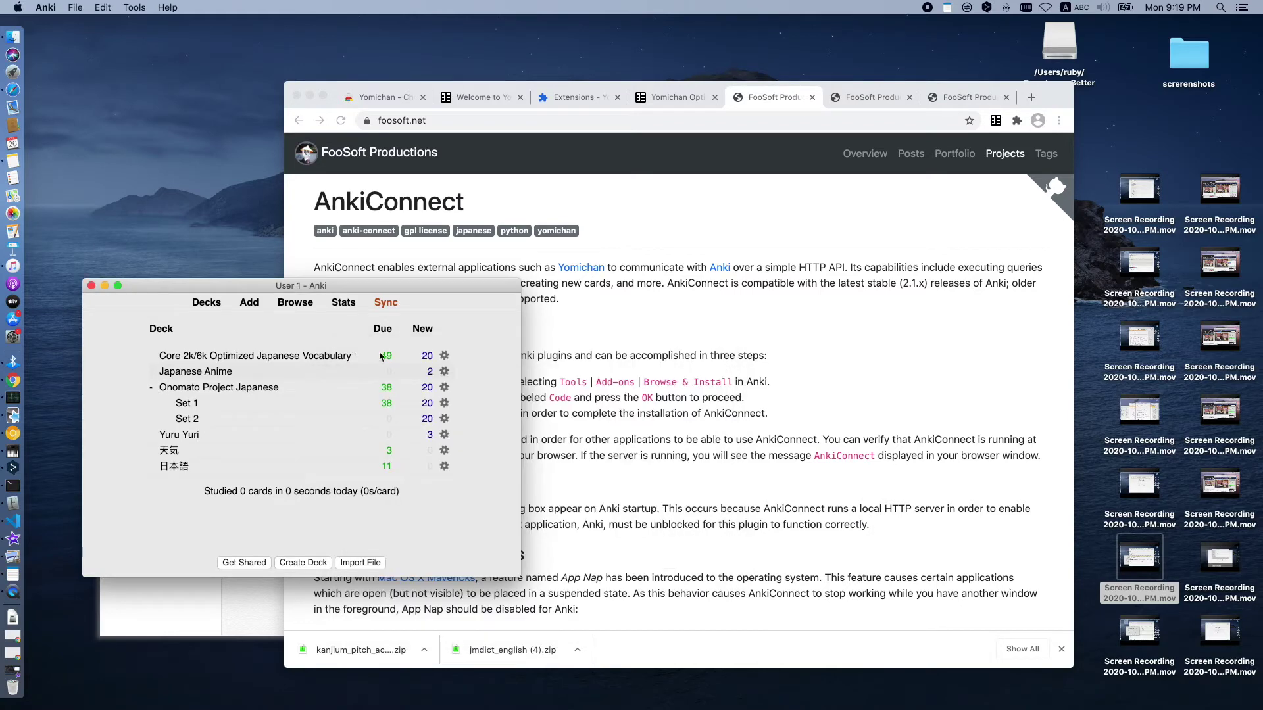
left_click(636, 349)
Step: Reopen the Yomichan settings address in a new Chrome window
left_click(670, 99)
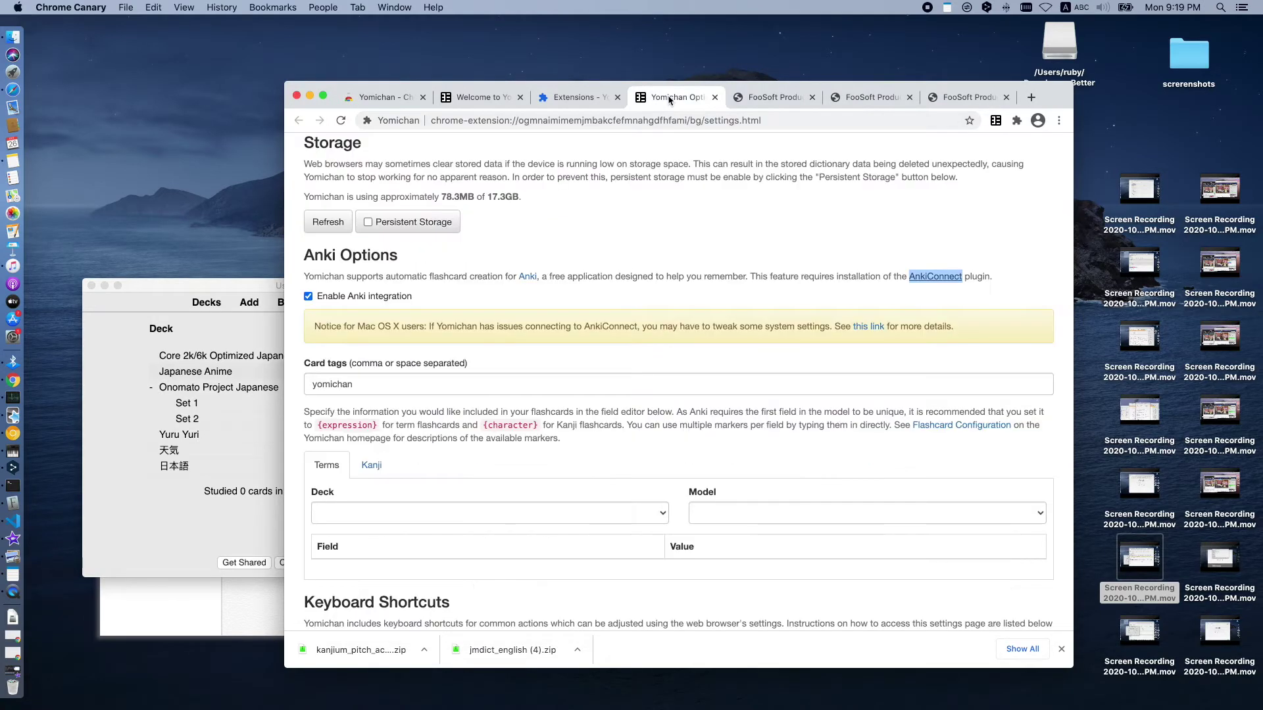
left_click(502, 118)
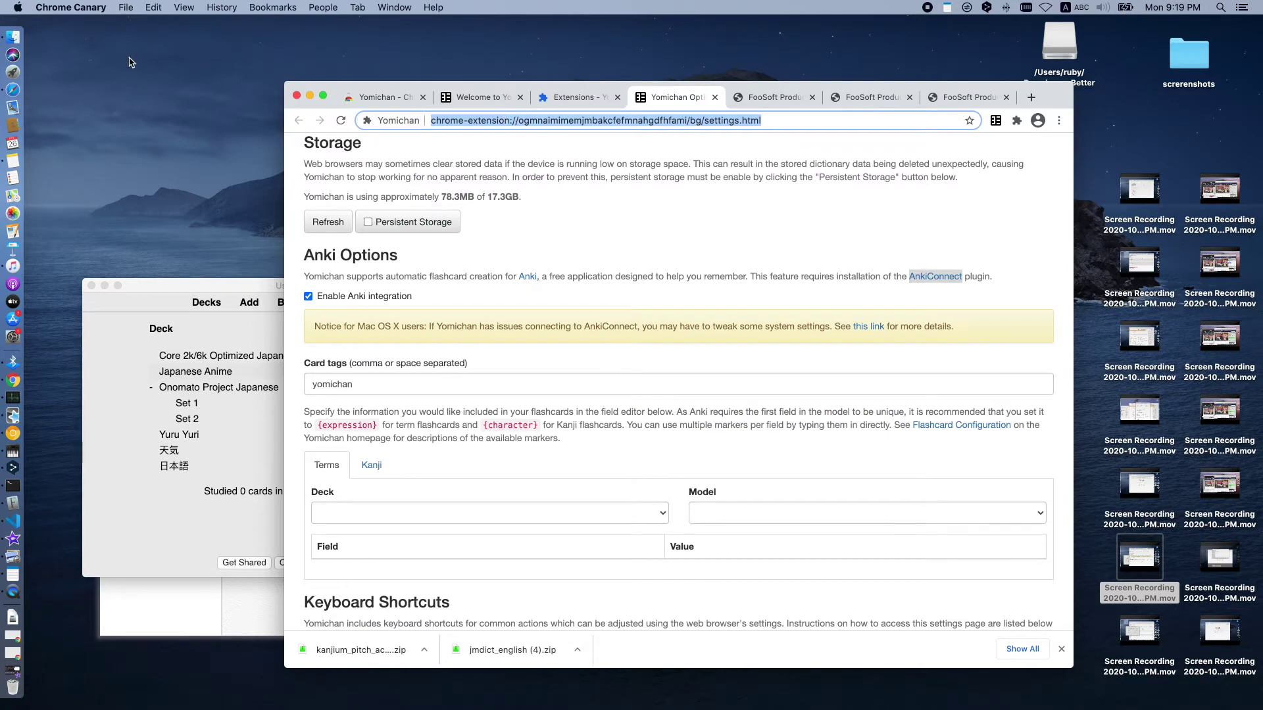
left_click(126, 12)
left_click(134, 41)
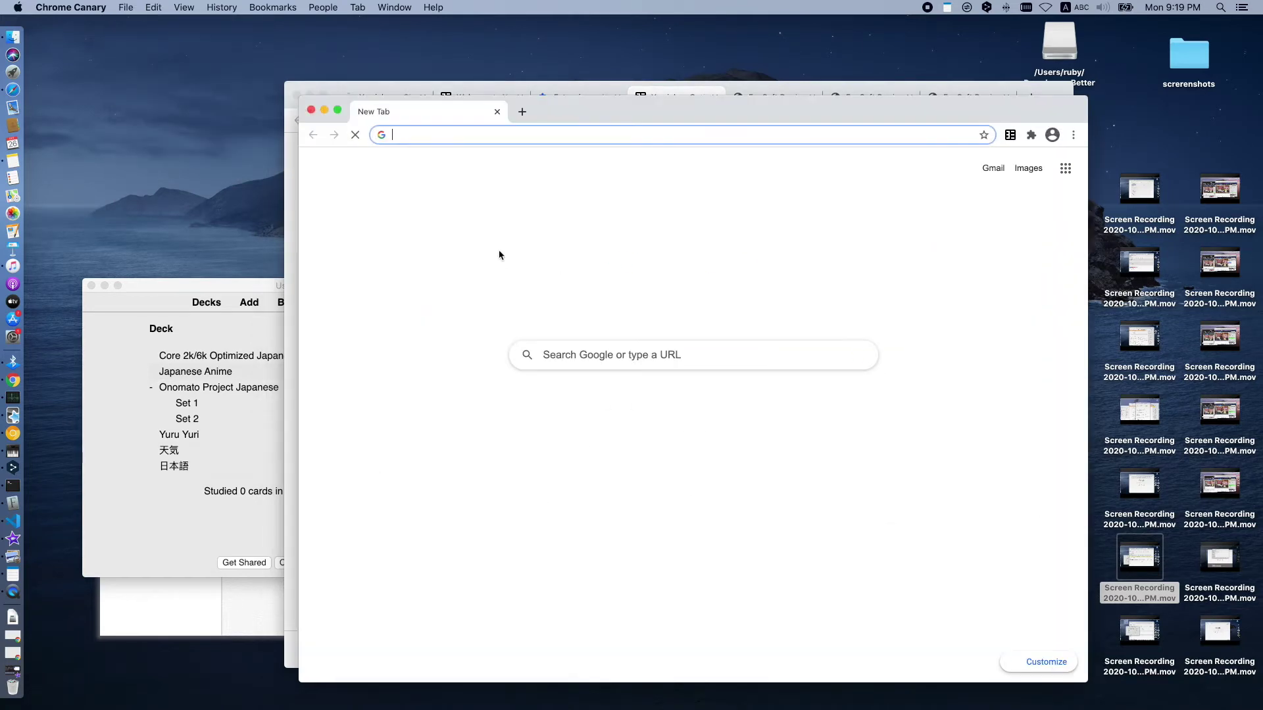
type("chrome-extension://ogmnaimimemjmbakcfefmnahgdfhfami/bg/settings.html")
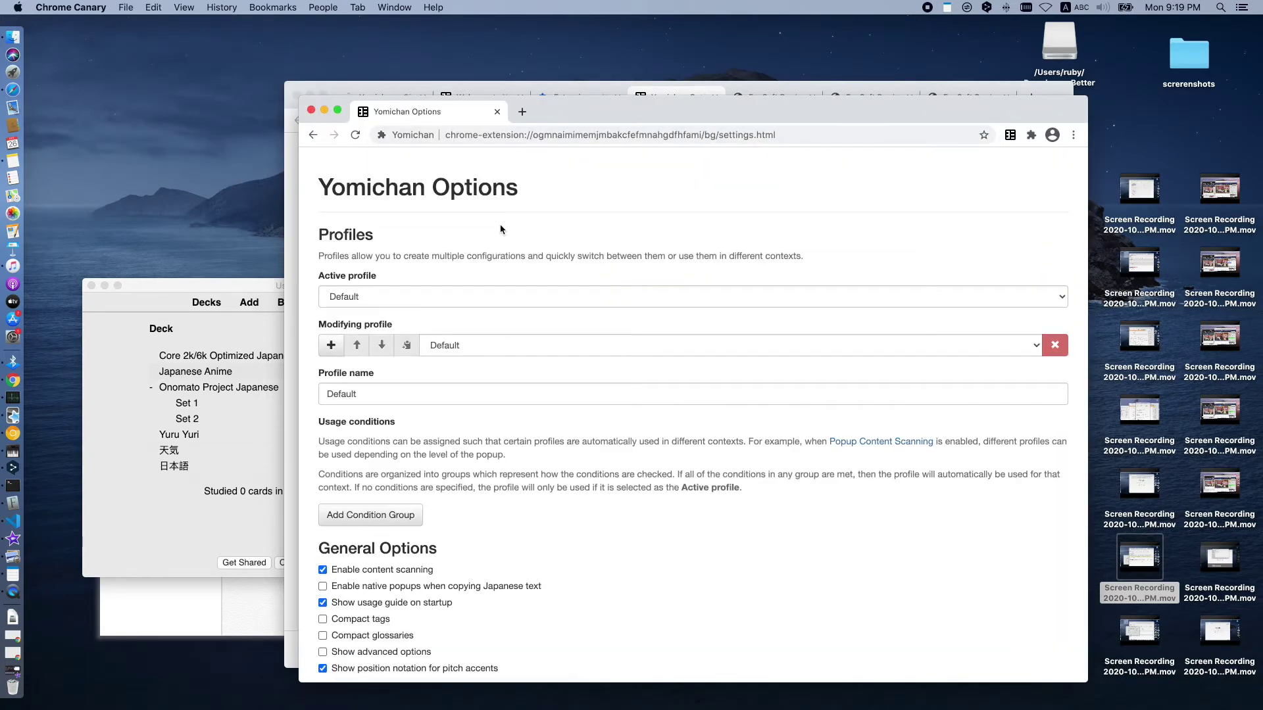
Step: In Anki Options, confirm the Yuru Yuri deck and Japanese Anime model selections
scroll(499, 309, "down", 10)
scroll(499, 309, "down", 10)
scroll(500, 309, "down", 10)
scroll(498, 309, "up", 10)
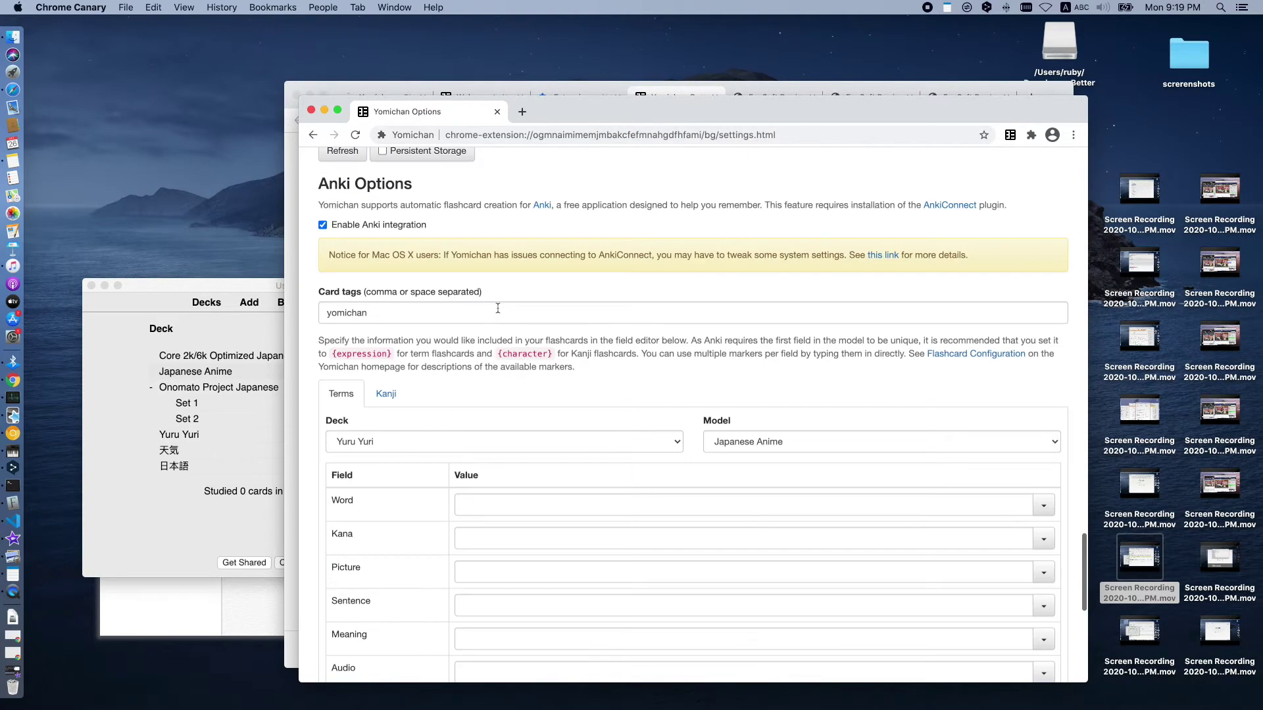
scroll(498, 308, "down", 2)
left_click(485, 394)
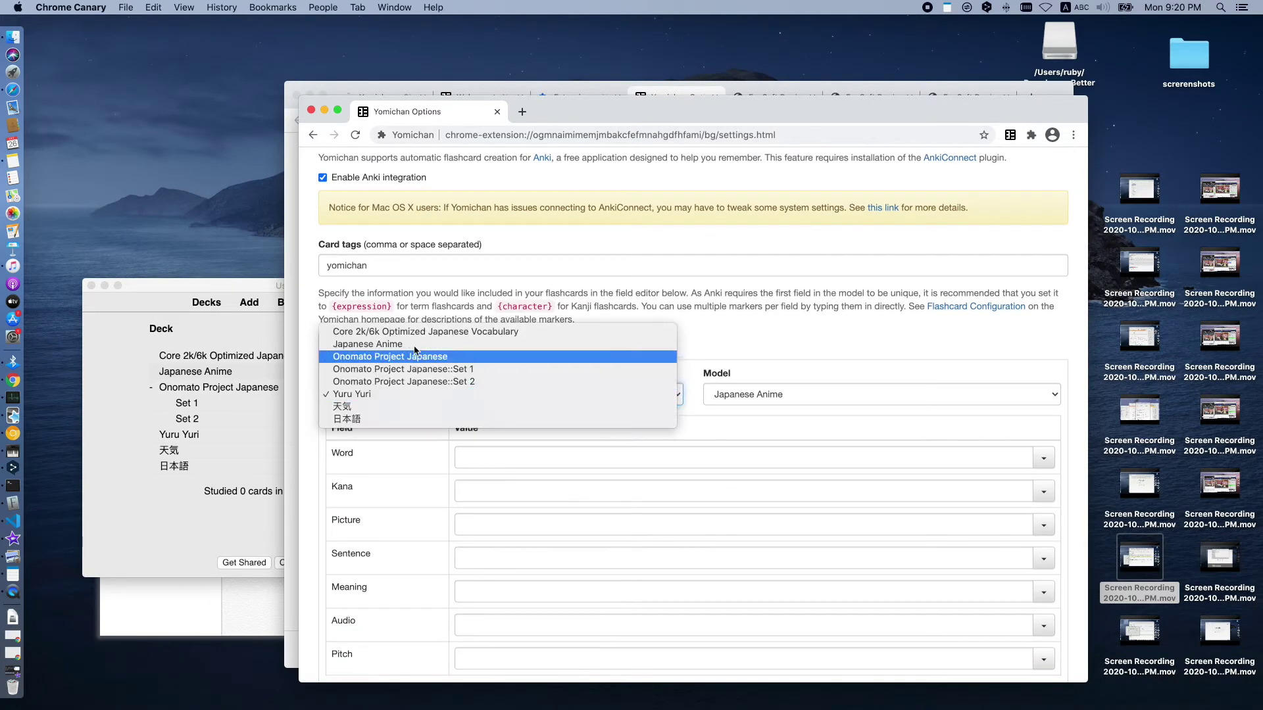
left_click(743, 395)
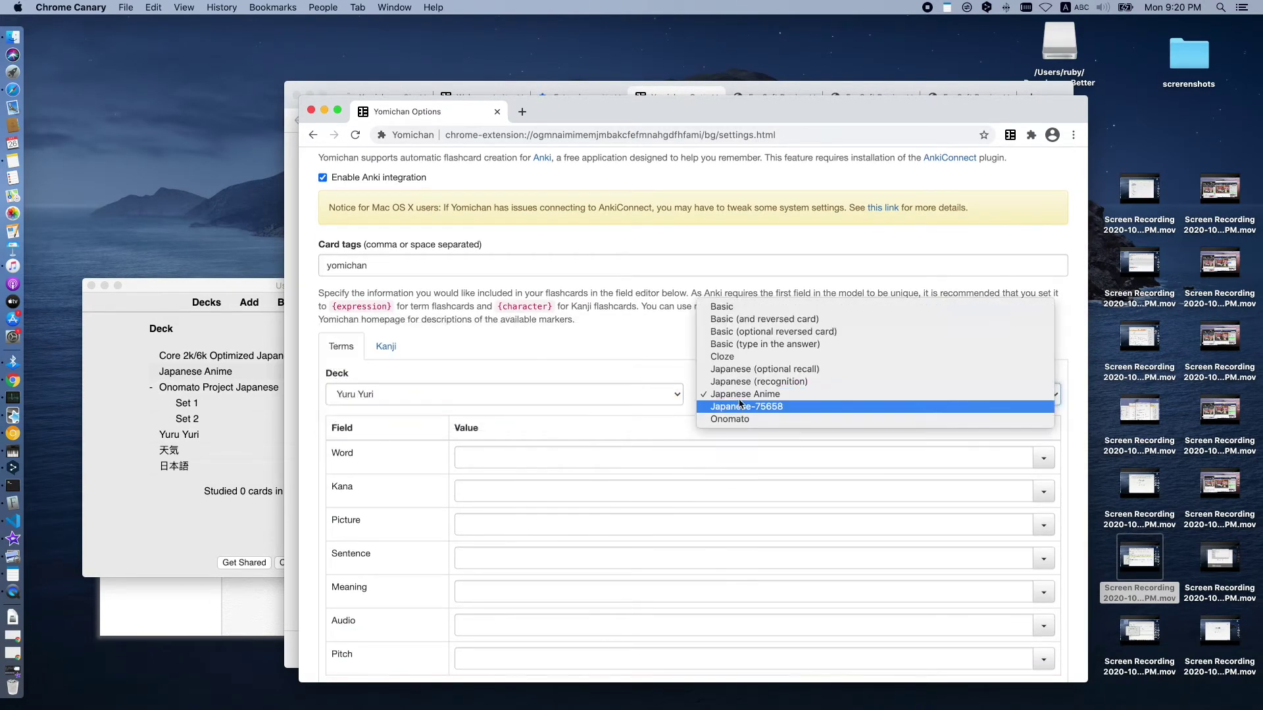
left_click(658, 356)
left_click(526, 394)
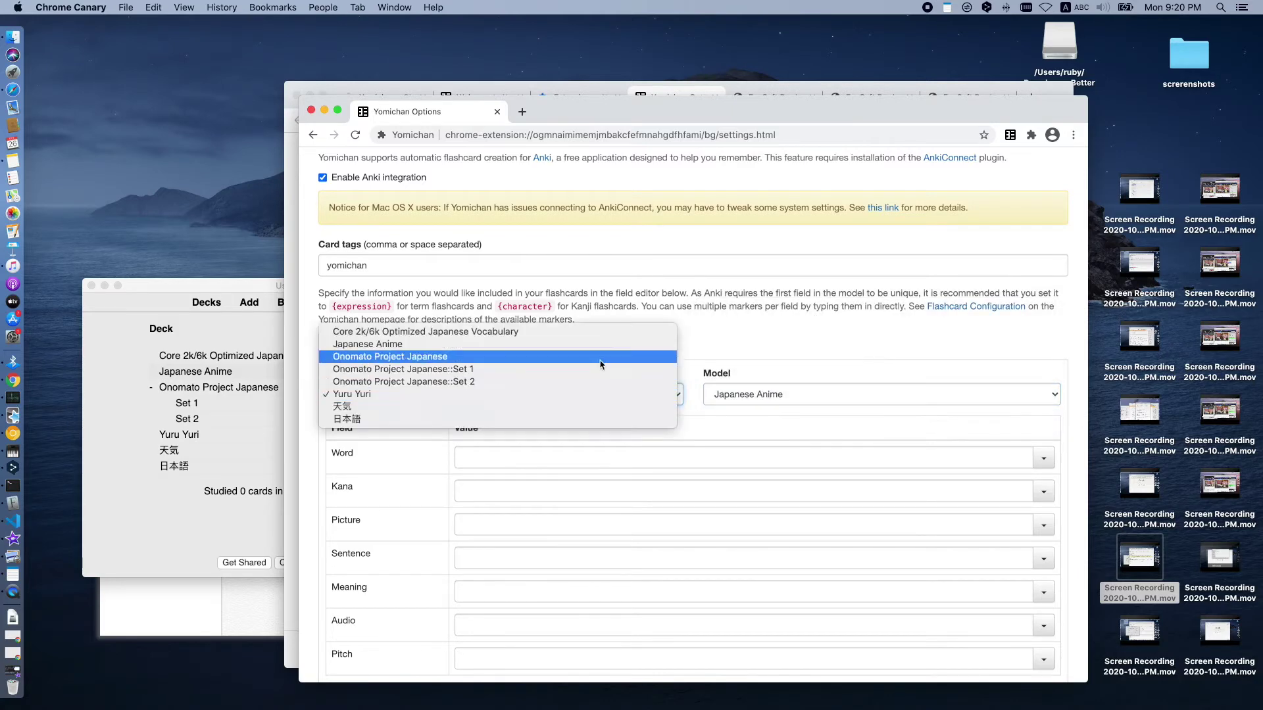
left_click(736, 346)
scroll(671, 338, "down", 1)
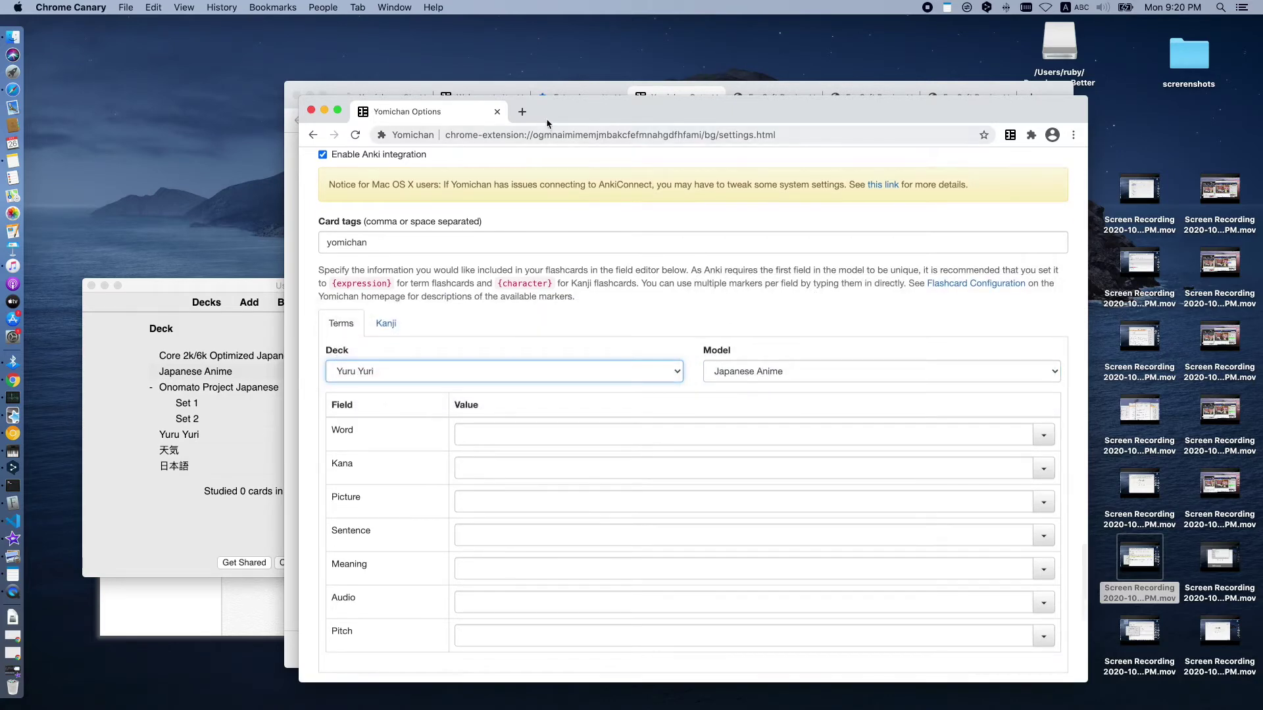
left_click_drag(547, 120, 579, 119)
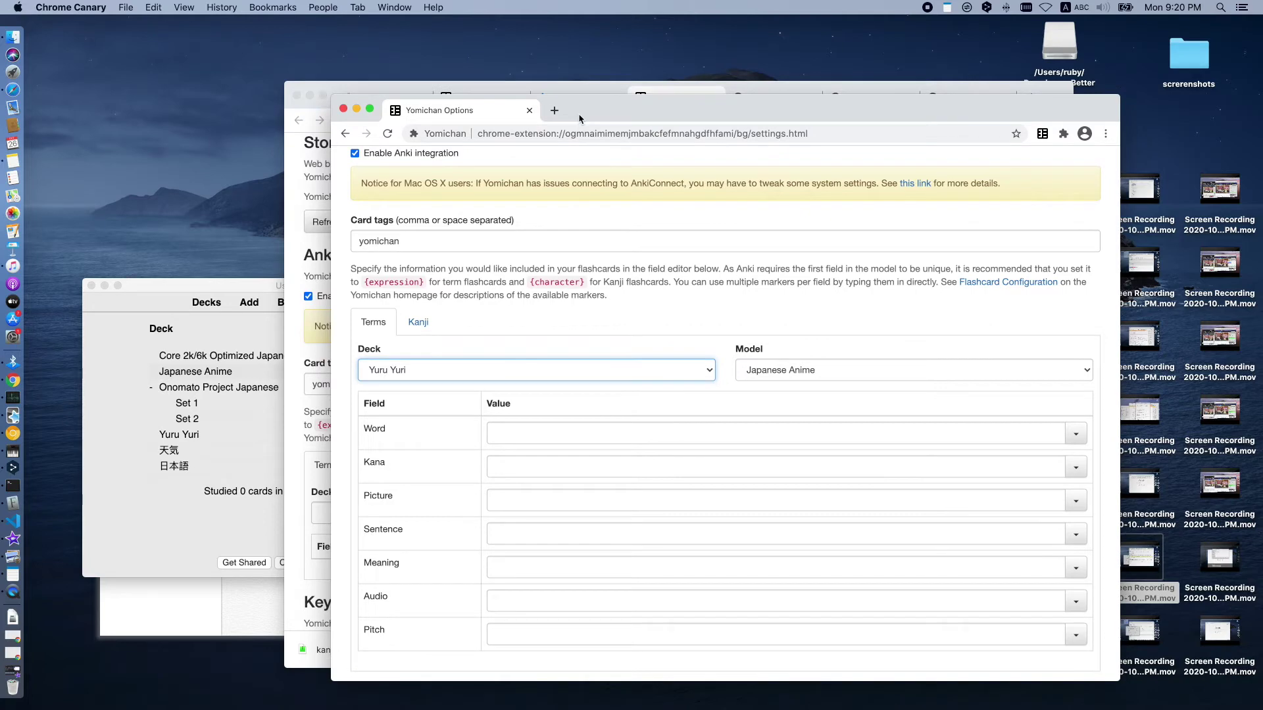
left_click(207, 299)
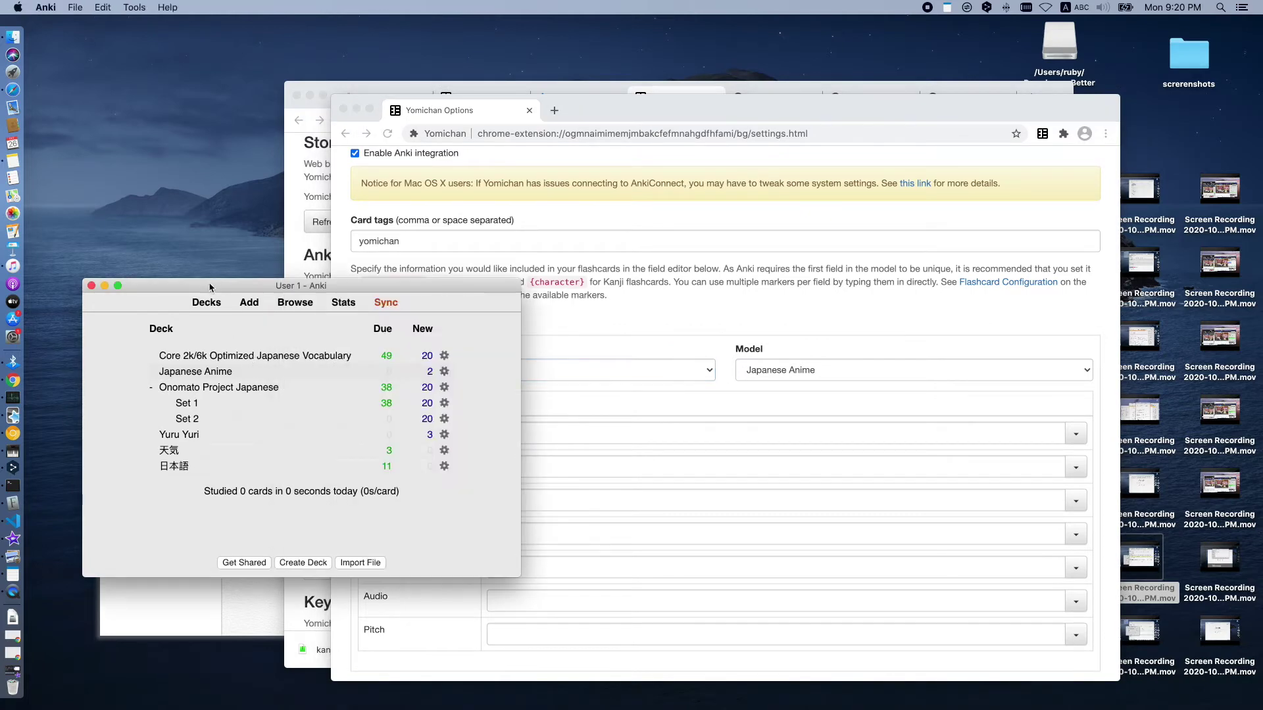
Step: Add a Basic-based note type named Anime in Manage Note Types
left_click(135, 8)
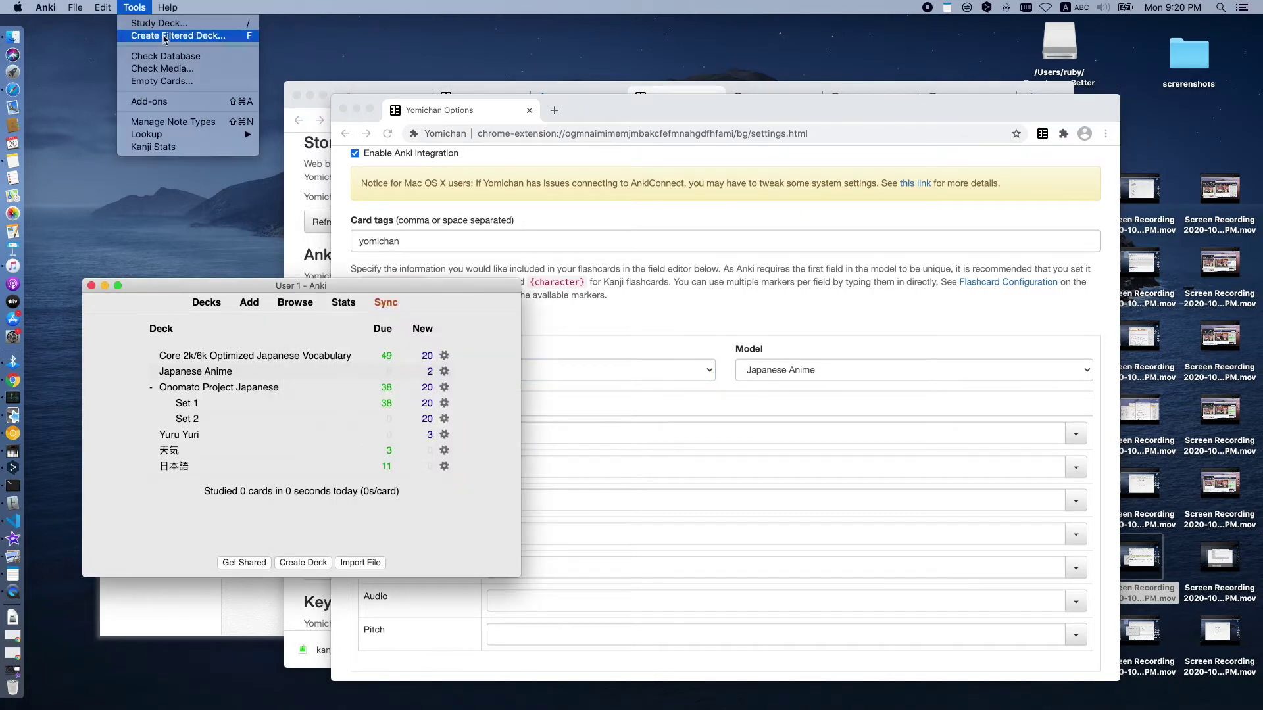
left_click(225, 121)
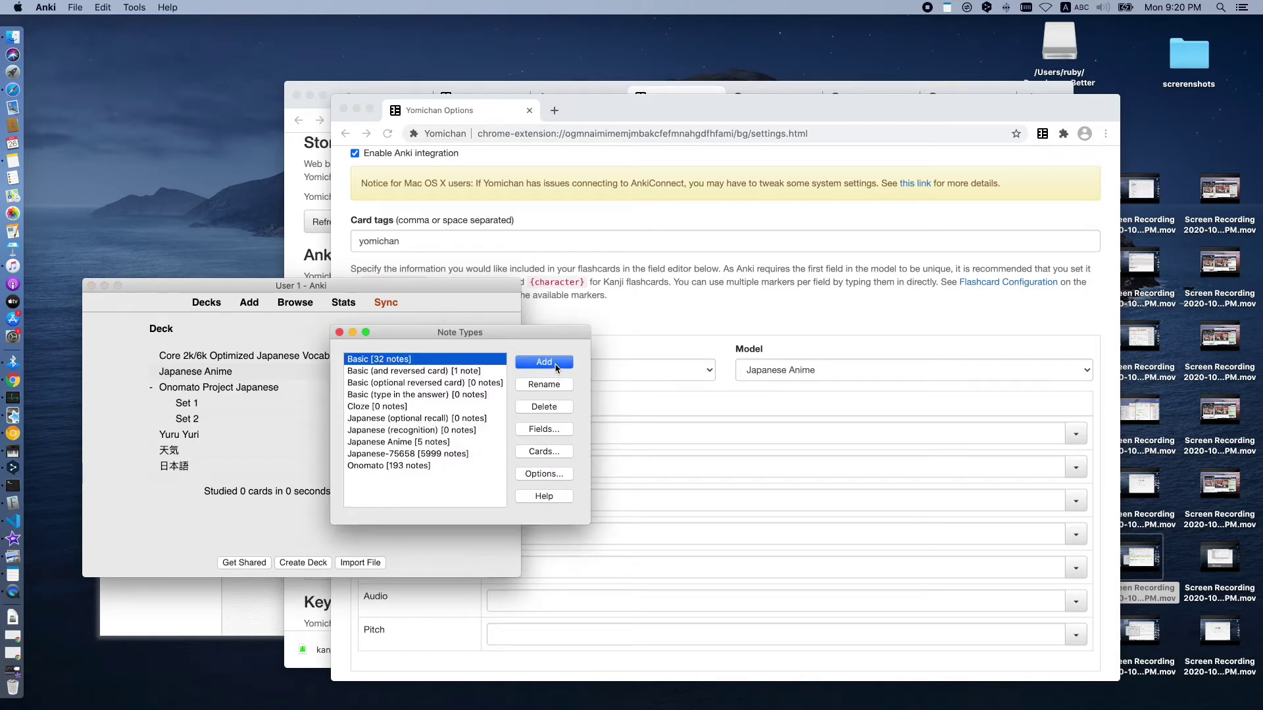
left_click(554, 364)
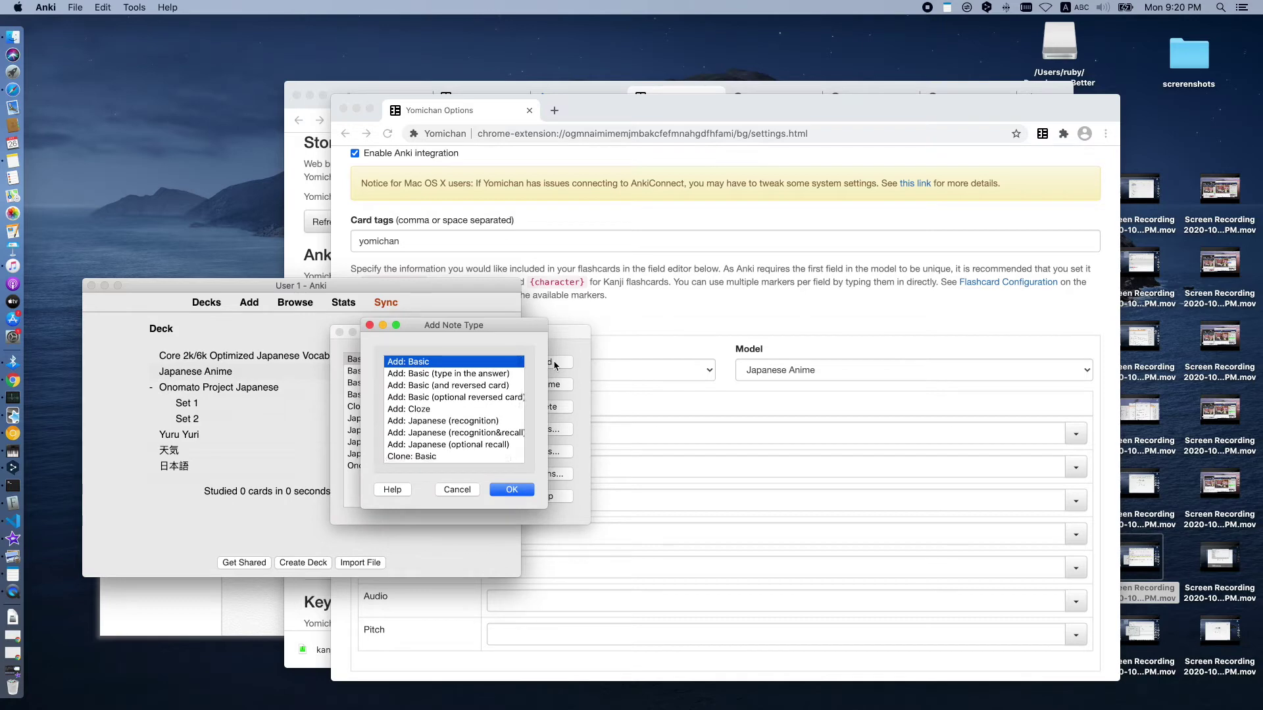
left_click(512, 490)
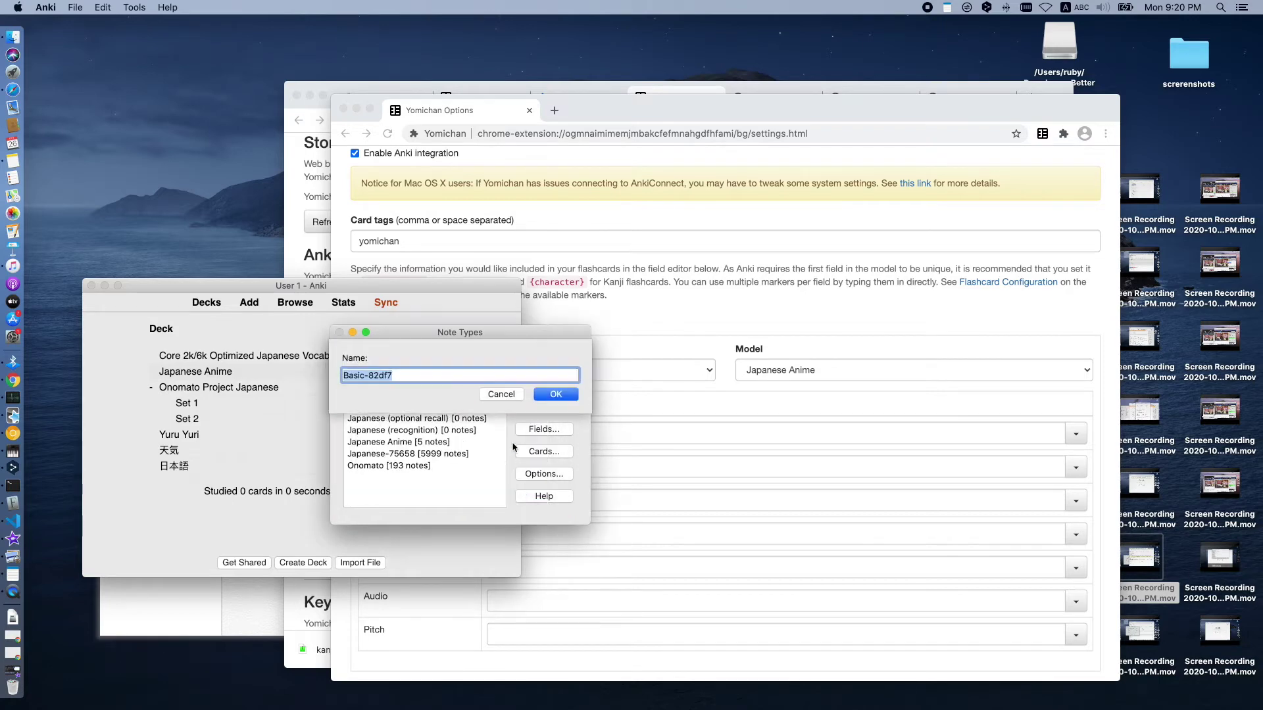
type("Anime")
left_click(551, 395)
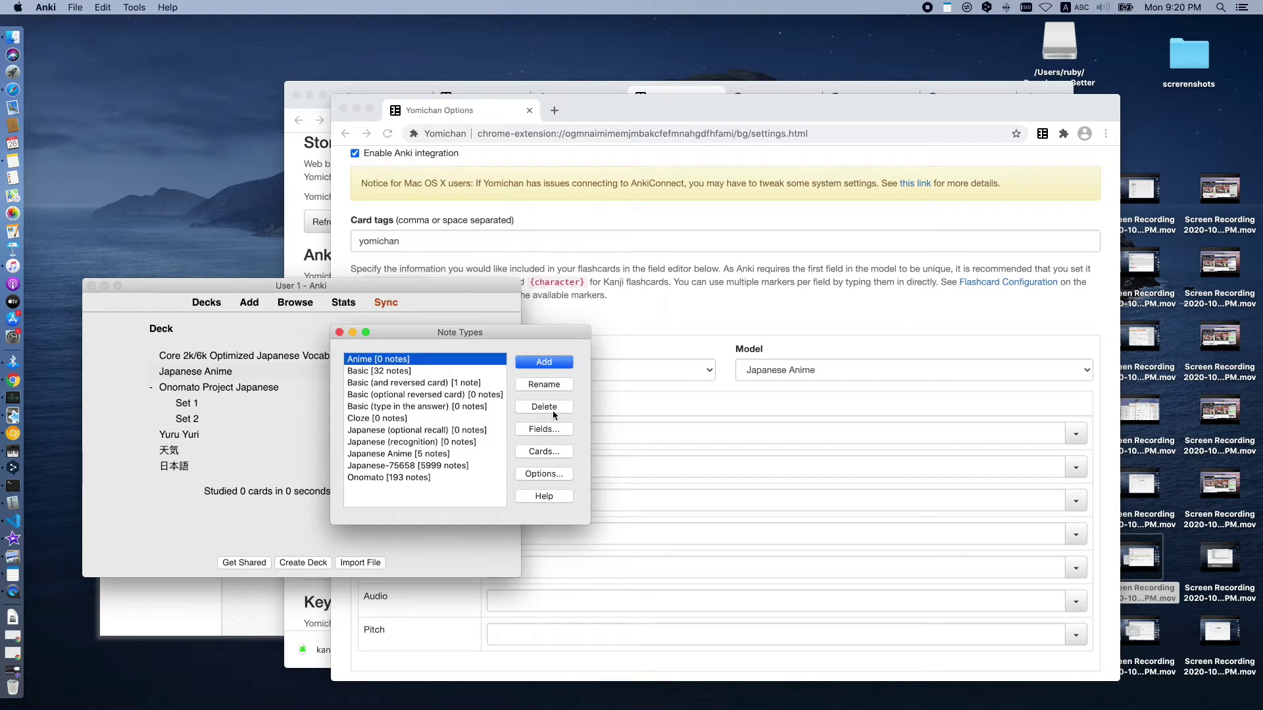
Step: Open the Anime field list and arrange the Anki windows around it
left_click(544, 430)
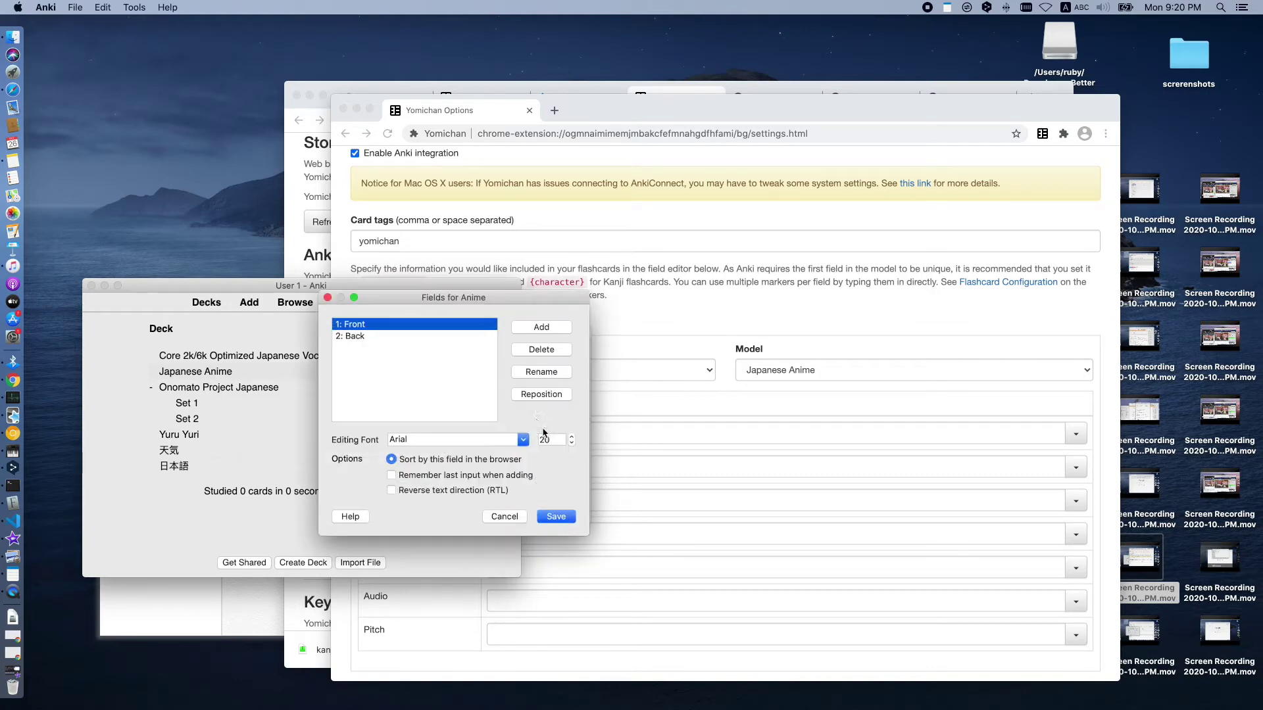
left_click_drag(463, 299, 811, 330)
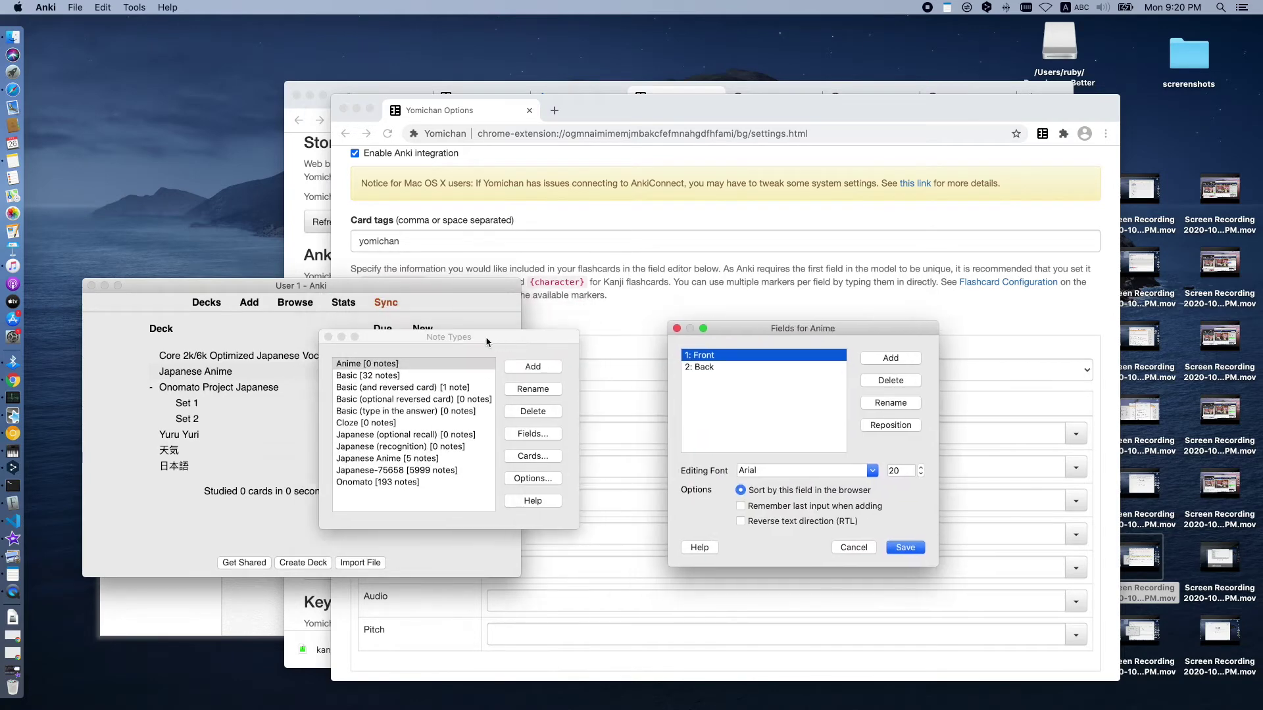
left_click_drag(484, 338, 304, 372)
left_click_drag(448, 291, 306, 297)
left_click_drag(290, 366, 536, 114)
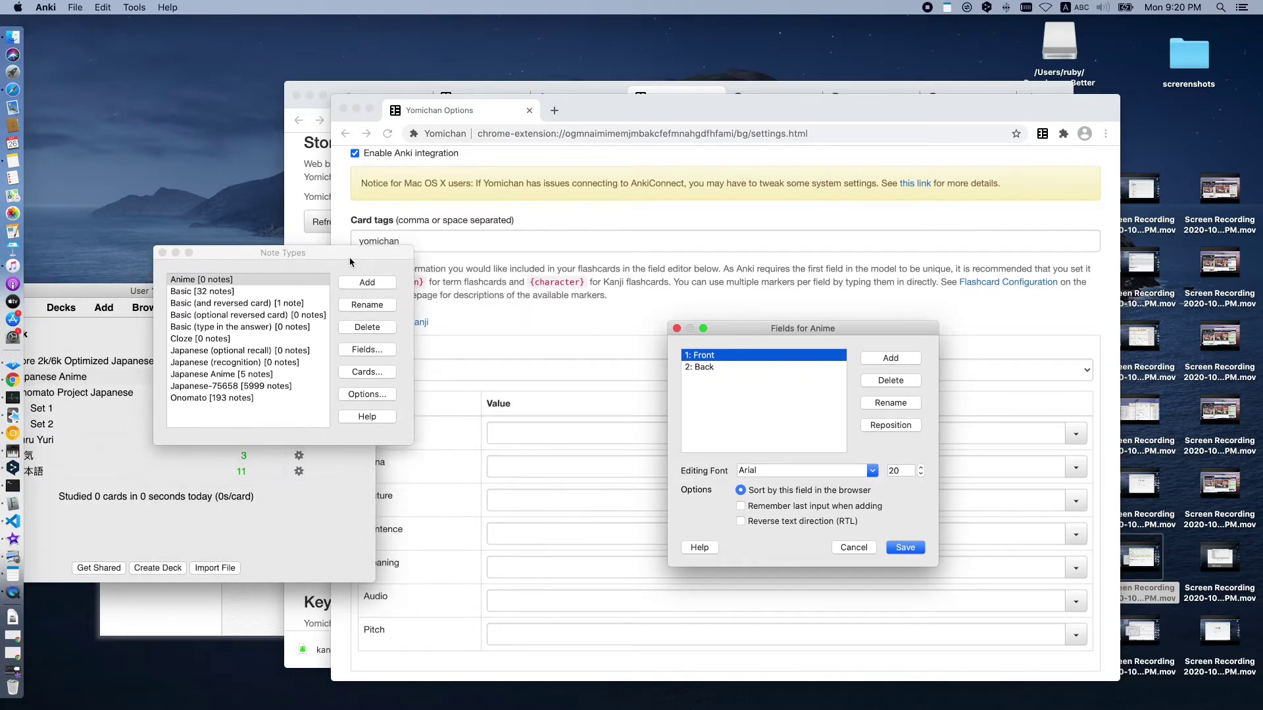
mouse_move(320, 302)
left_mouse_down()
mouse_move(629, 158)
mouse_move(751, 78)
left_mouse_up()
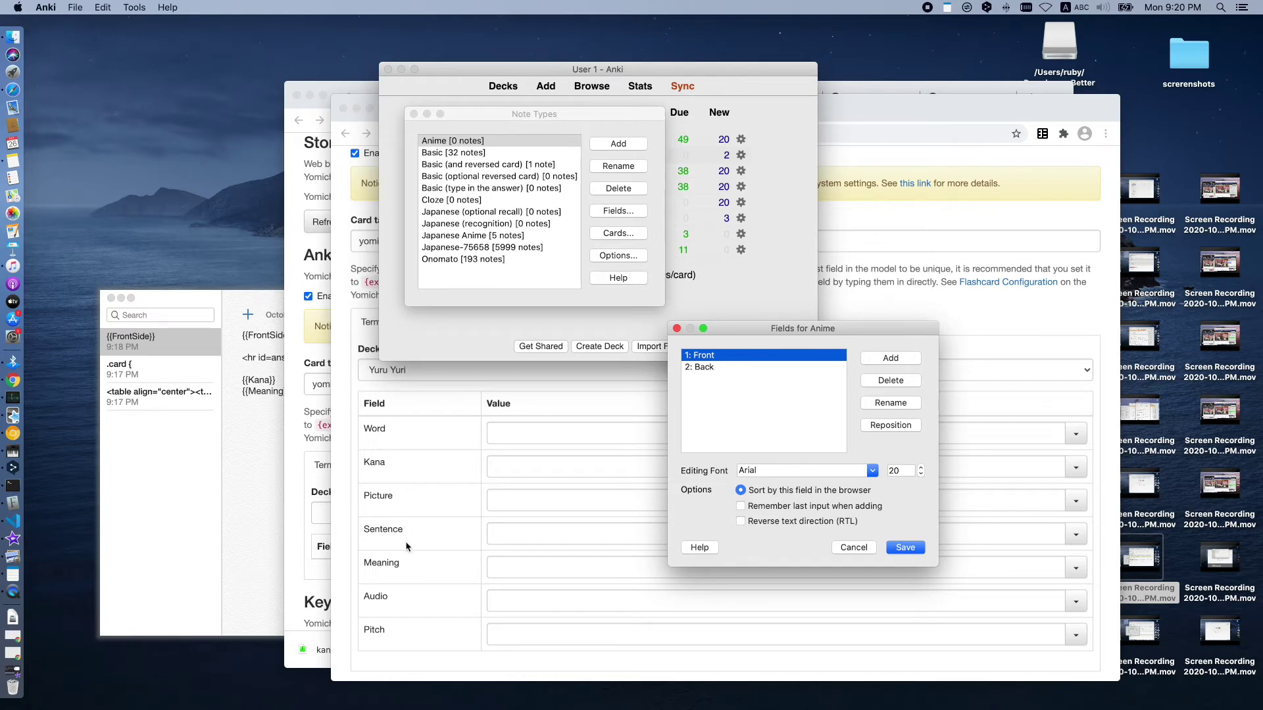
Step: Rename the Front field to Word and the Back field to Kana
left_click(876, 407)
left_click(828, 393)
type("Word")
left_click(800, 369)
left_click(899, 404)
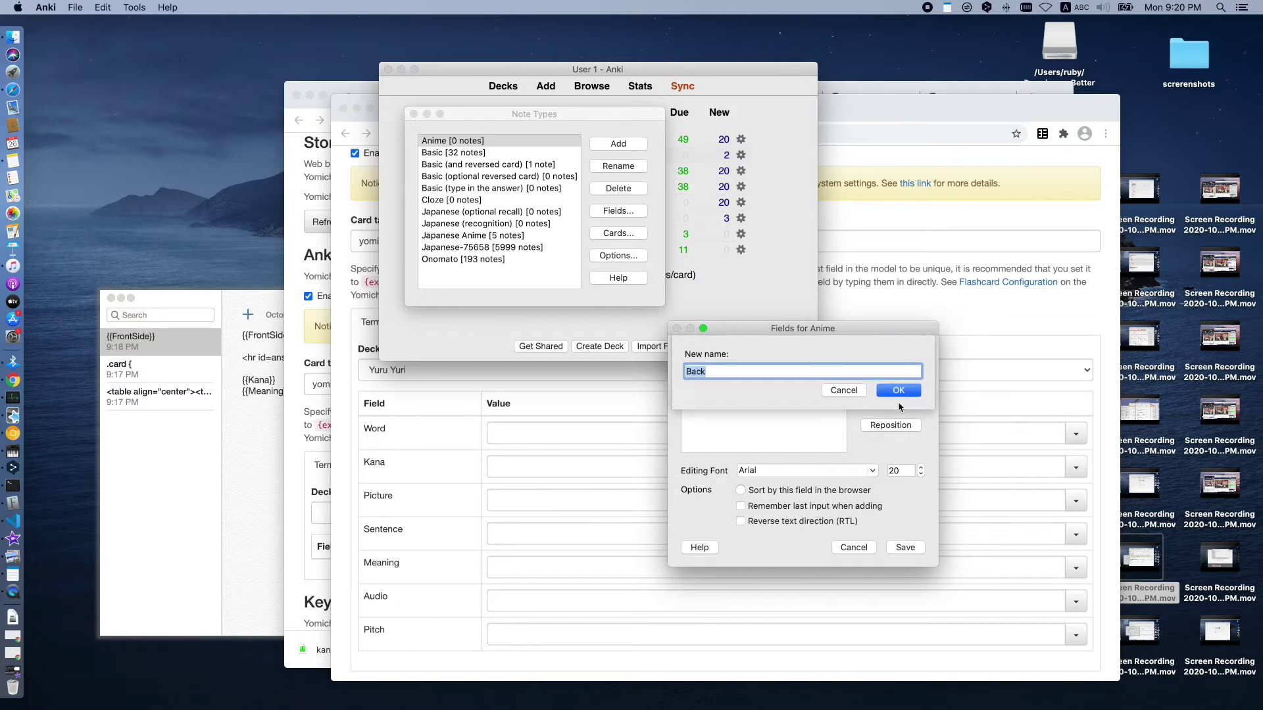
Step: Add the Picture and Sentence fields
left_click(898, 403)
left_click(898, 360)
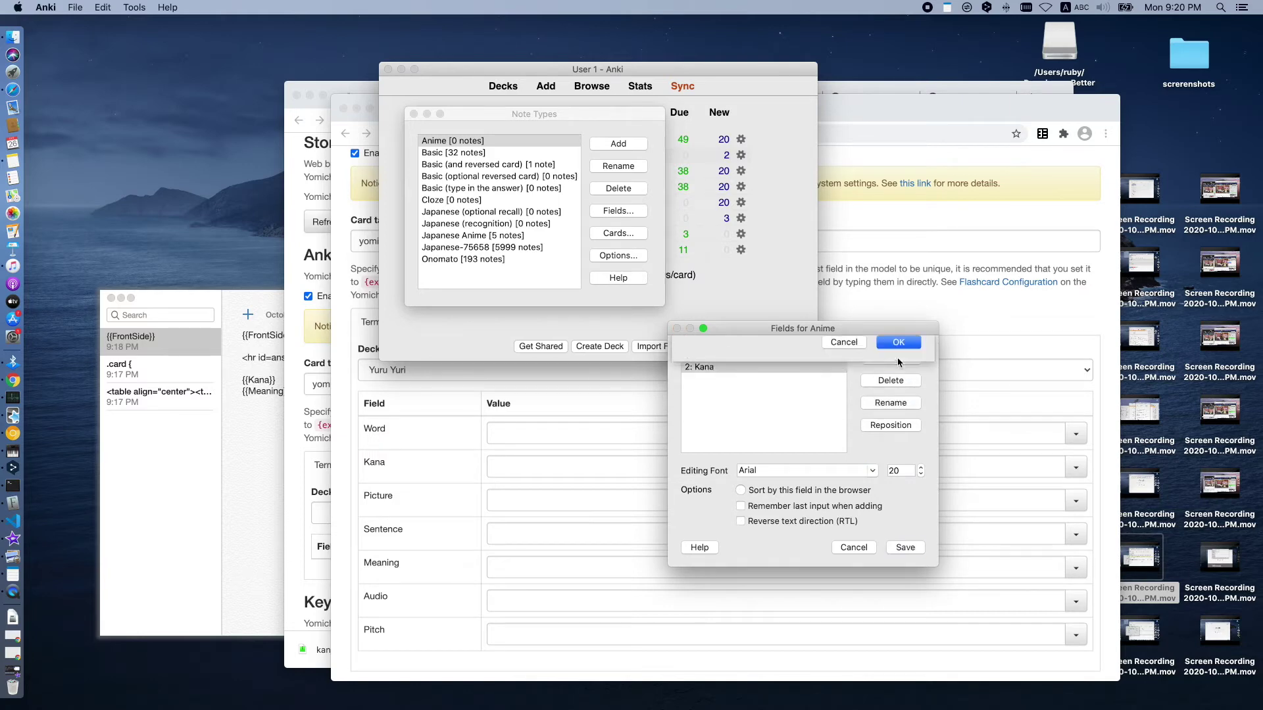
type("Picture")
key("Return")
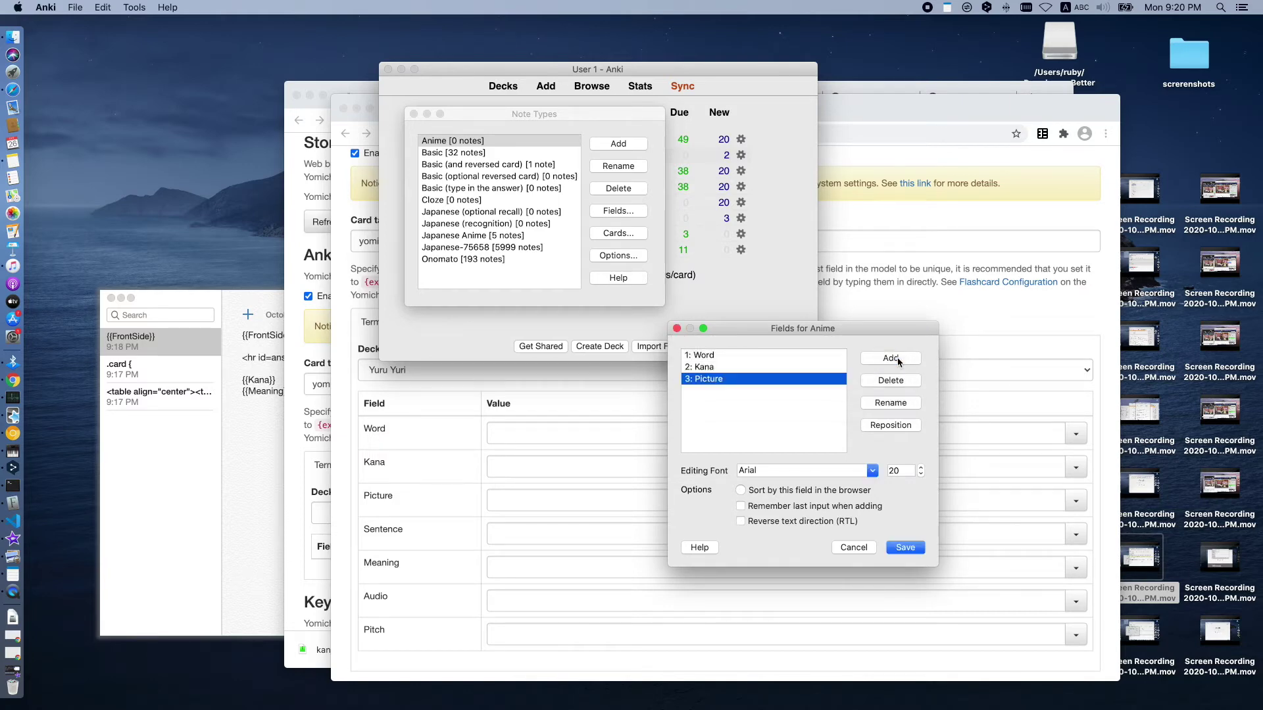
left_click(898, 360)
type("Sentence")
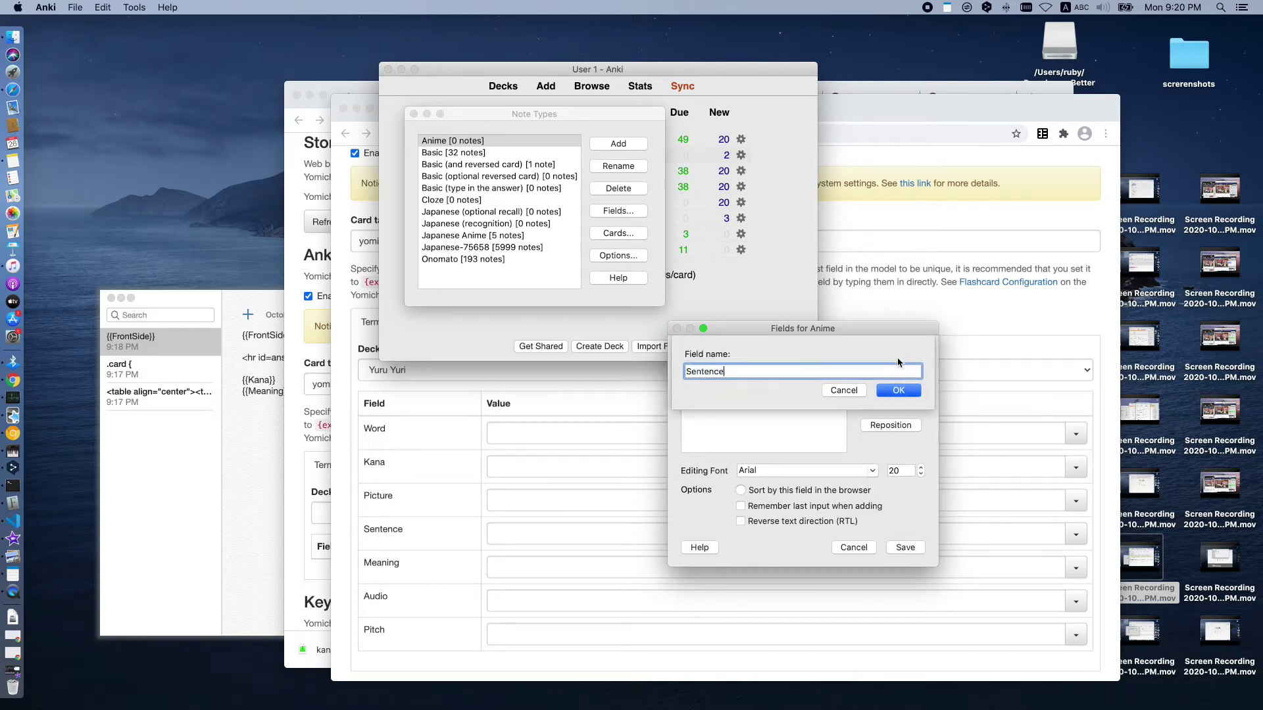
key("Return")
Step: Add the Meaning, Audio and Pitch fields
left_click(899, 361)
type("Meaning")
key("Return")
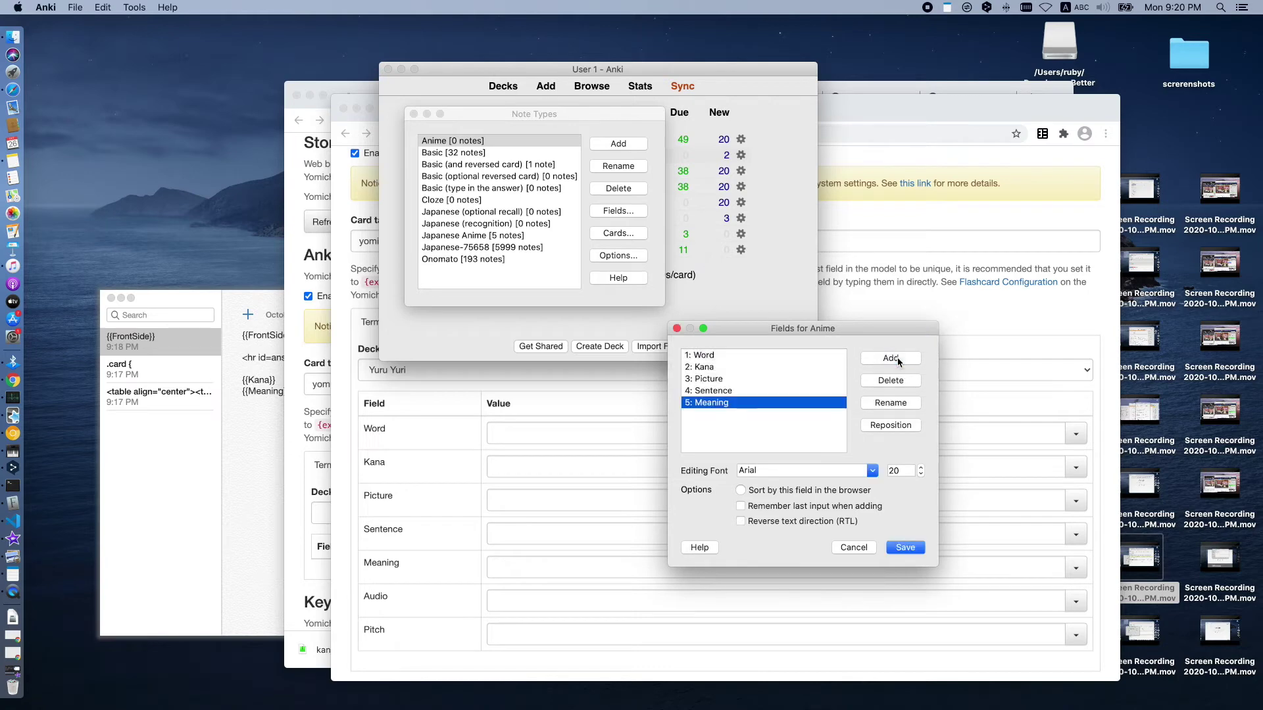
left_click(899, 361)
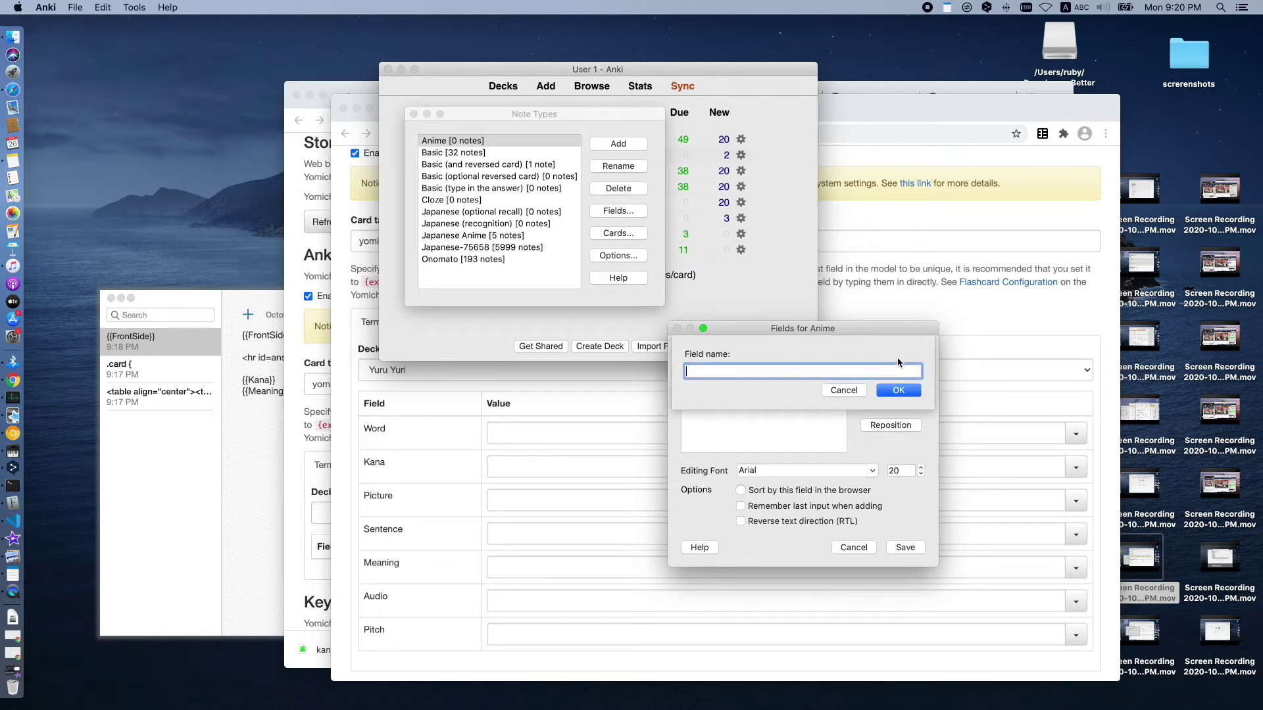
type("Audio")
key("Return")
left_click(898, 361)
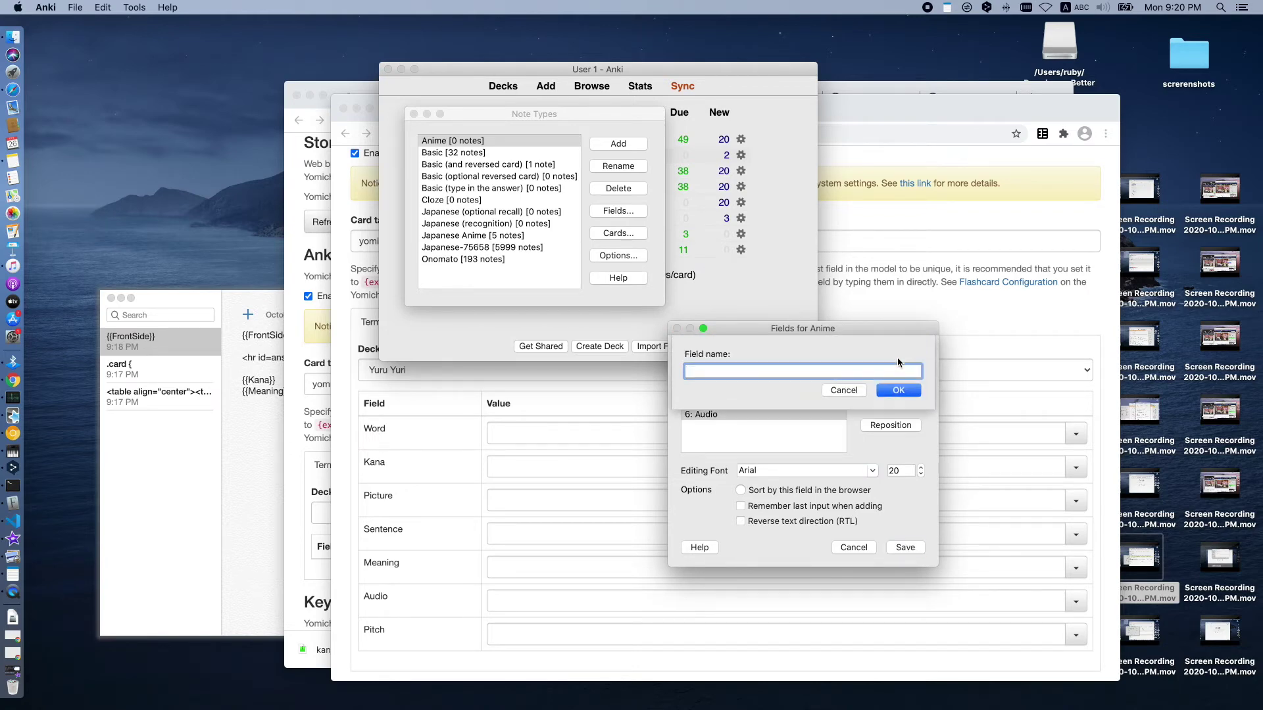
type("ch")
key("Return")
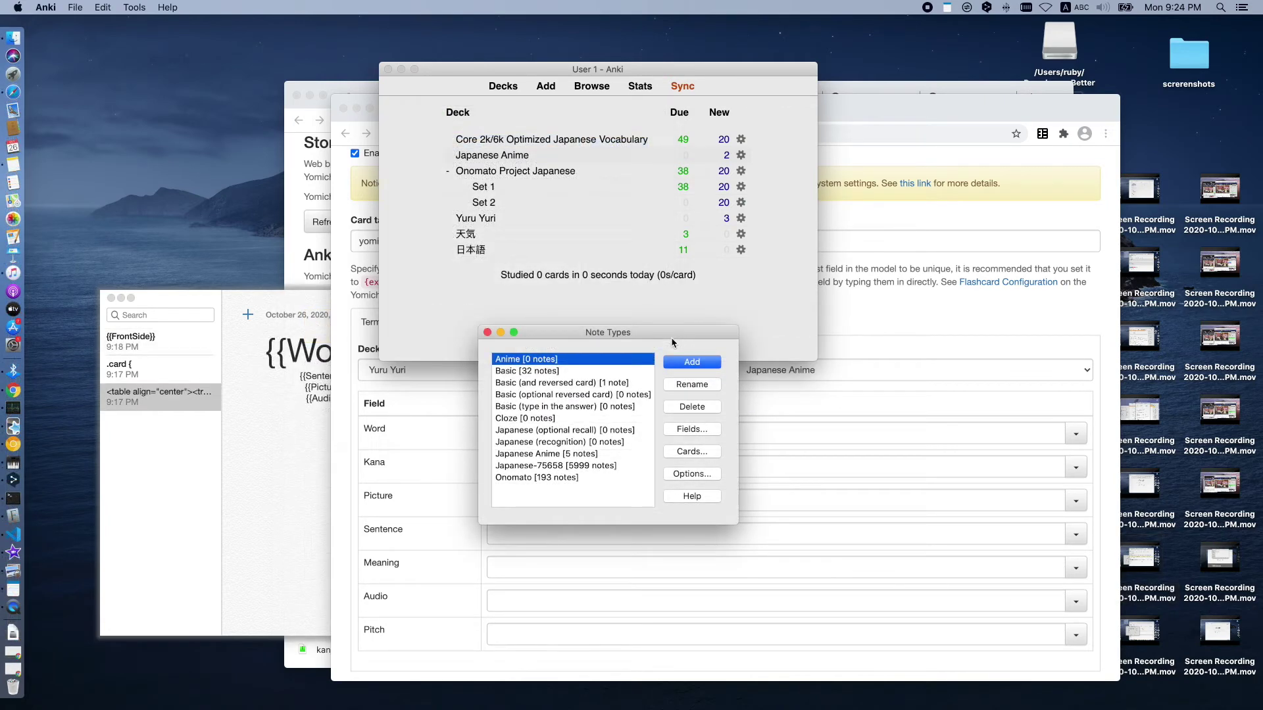
Step: Replace the Anime front template with the prepared table layout
left_click(709, 452)
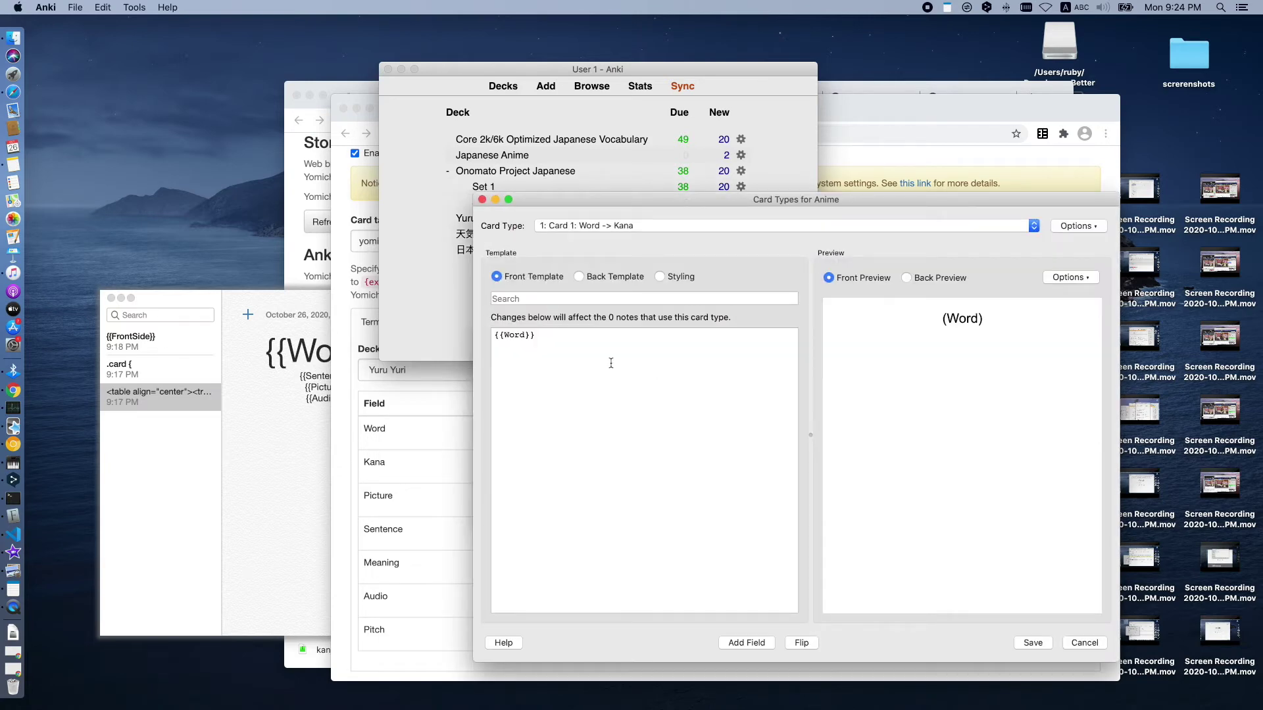
left_click(673, 277)
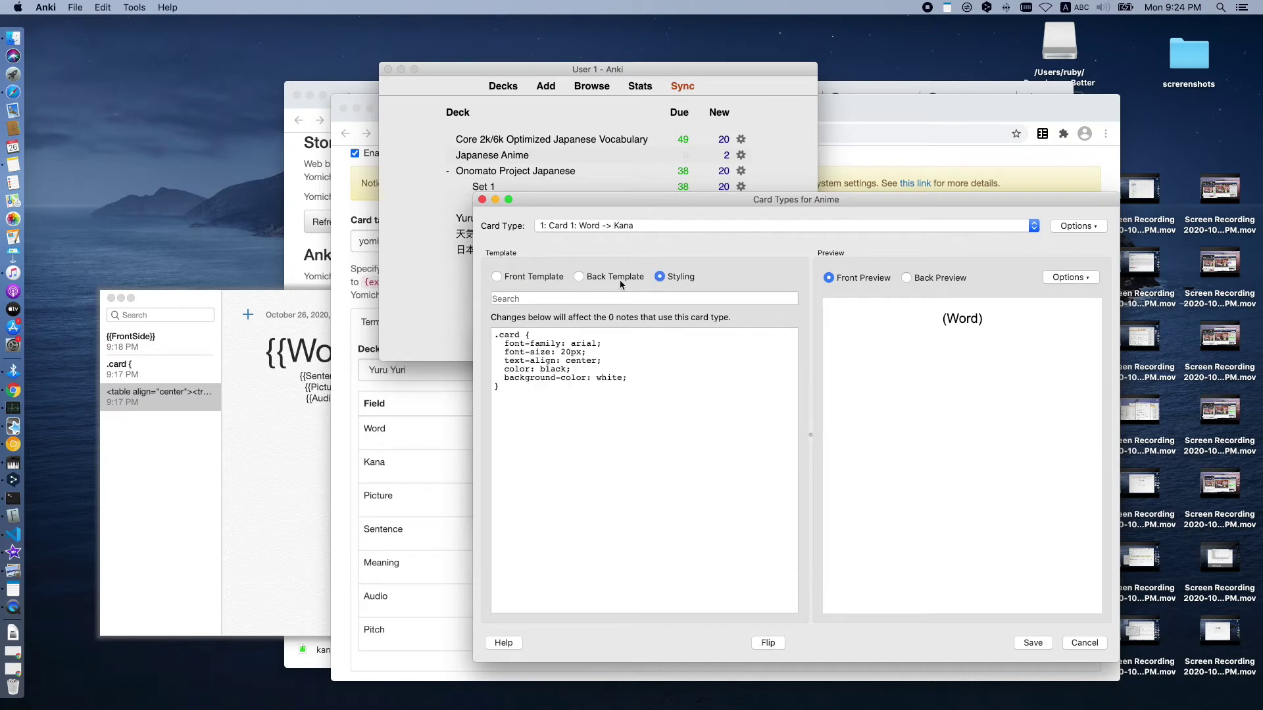
left_click(620, 277)
left_click(559, 277)
key("super+a")
type("<table align=\"center\"><tr><td align=\"center\"> <span style=\"font-size: 50px;  \">{{Word}}</span><br /> {{Sentence}}<br /> {{Picture}}<br /> {{Audio}} </td></tr><table>")
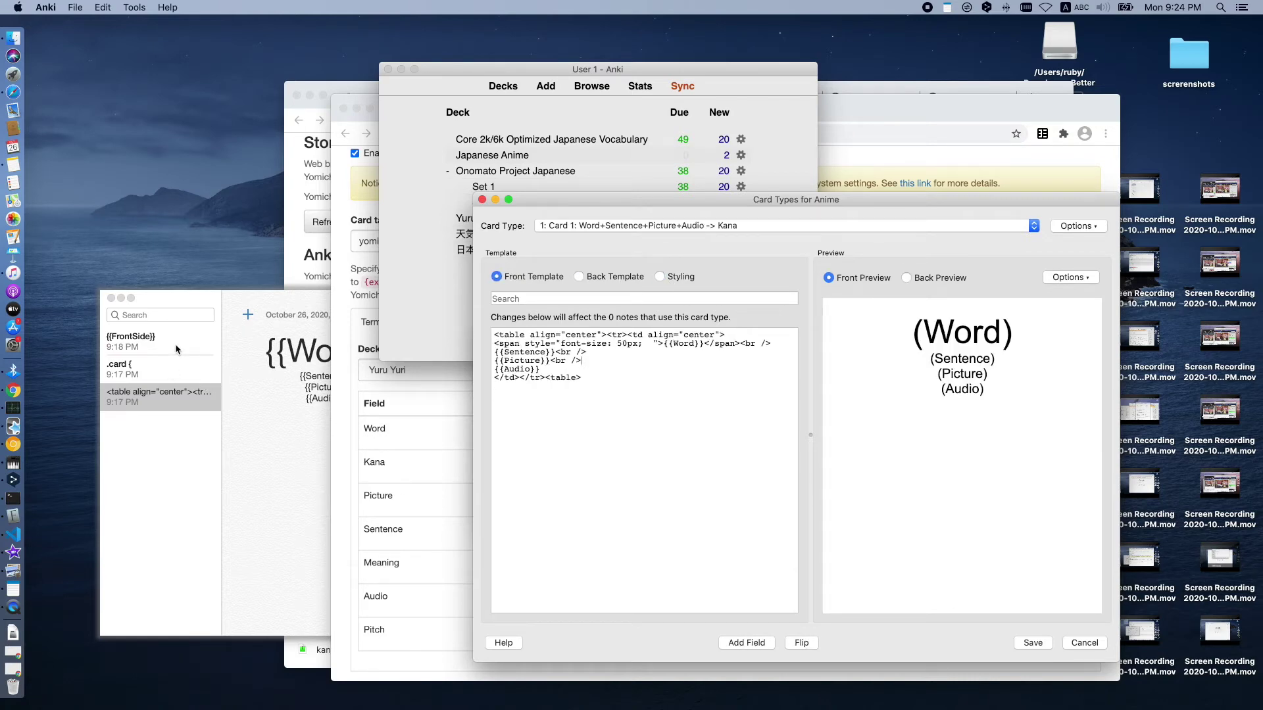
Step: Paste the white-on-black Japanese CSS into the card Styling
left_click(184, 370)
left_click_drag(332, 553, 210, 334)
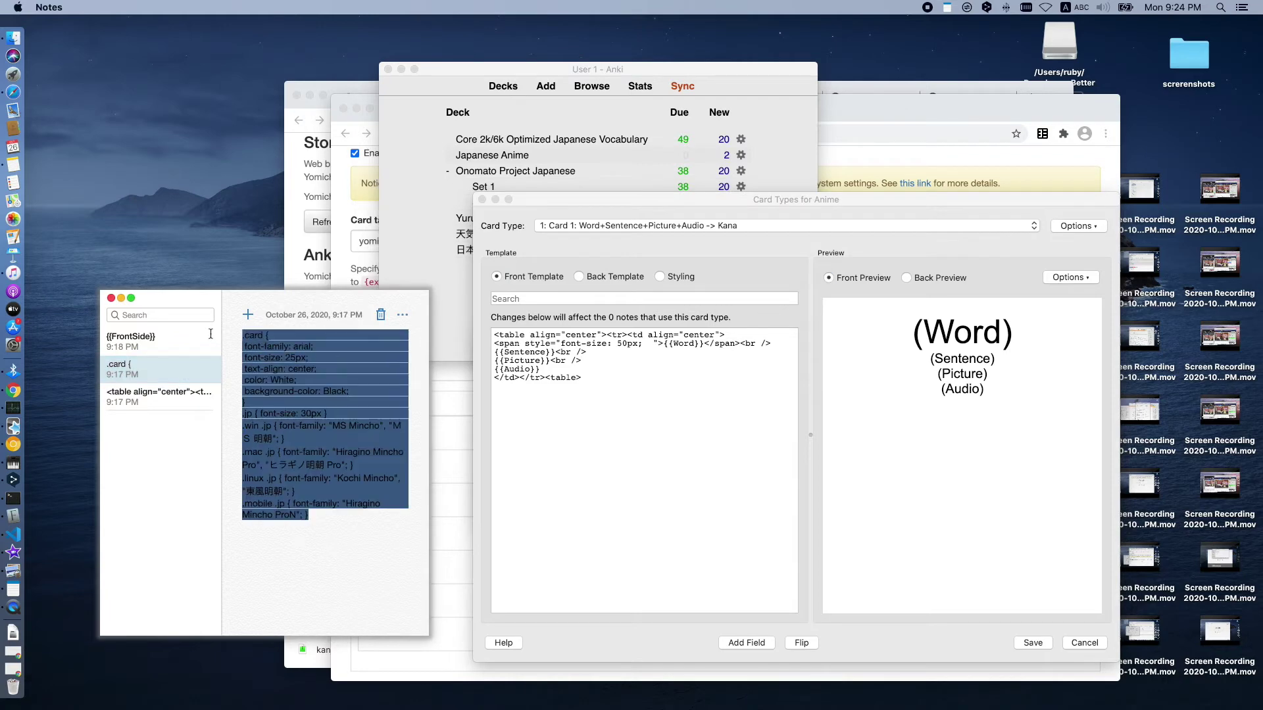
left_click(682, 279)
key("super+a")
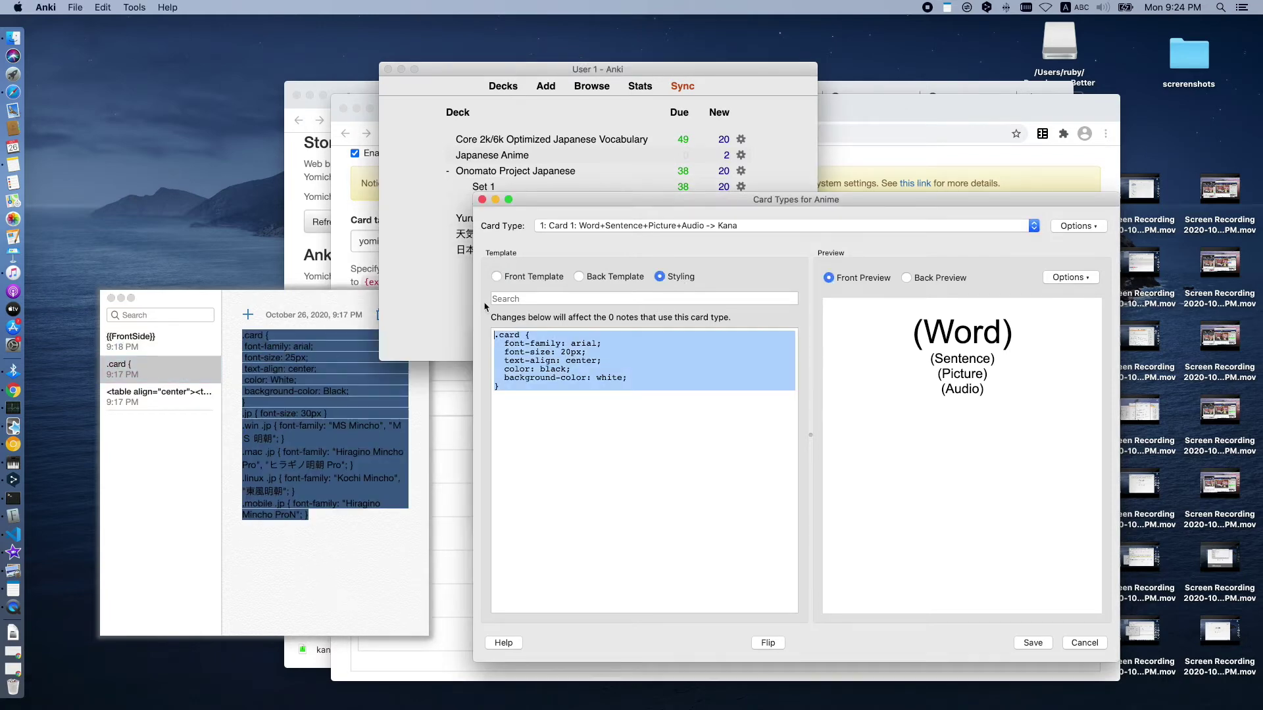
type(".card {  font-family: arial;  font-size: 25px;  text-align: center;  color: White;  background-color: Black; } .jp { font-size: 30px } .win .jp { font-family: \"MS Mincho\", \"ＭＳ 明朝\"; } .mac .jp { font-family: \"Hiragino Mincho Pro\", \"ヒラギノ明朝 Pro\"; } .linux .jp { font-family: \"Kochi Mincho\", \"東風明朝\"; } .mobile .jp { font-family: \"Hiragino Mincho ProN\"; }")
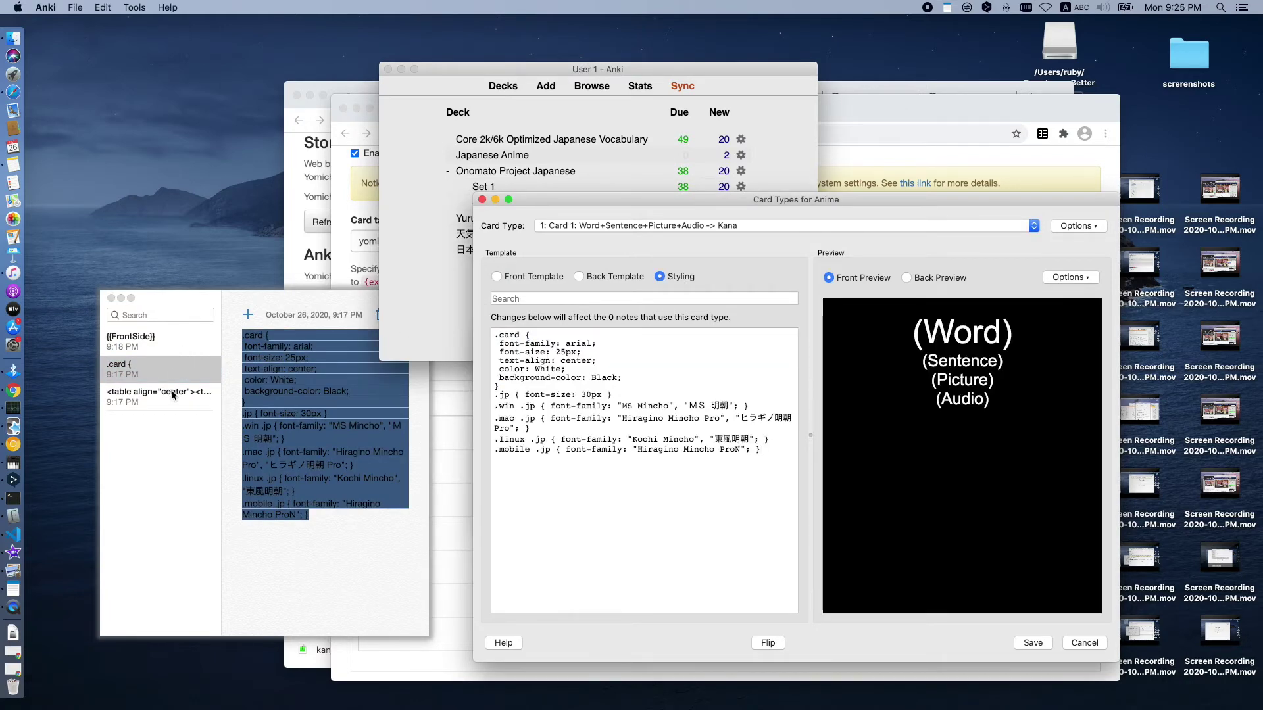
Step: Replace the back template with the Kana and Meaning layout
left_click(170, 341)
left_click_drag(309, 408, 242, 333)
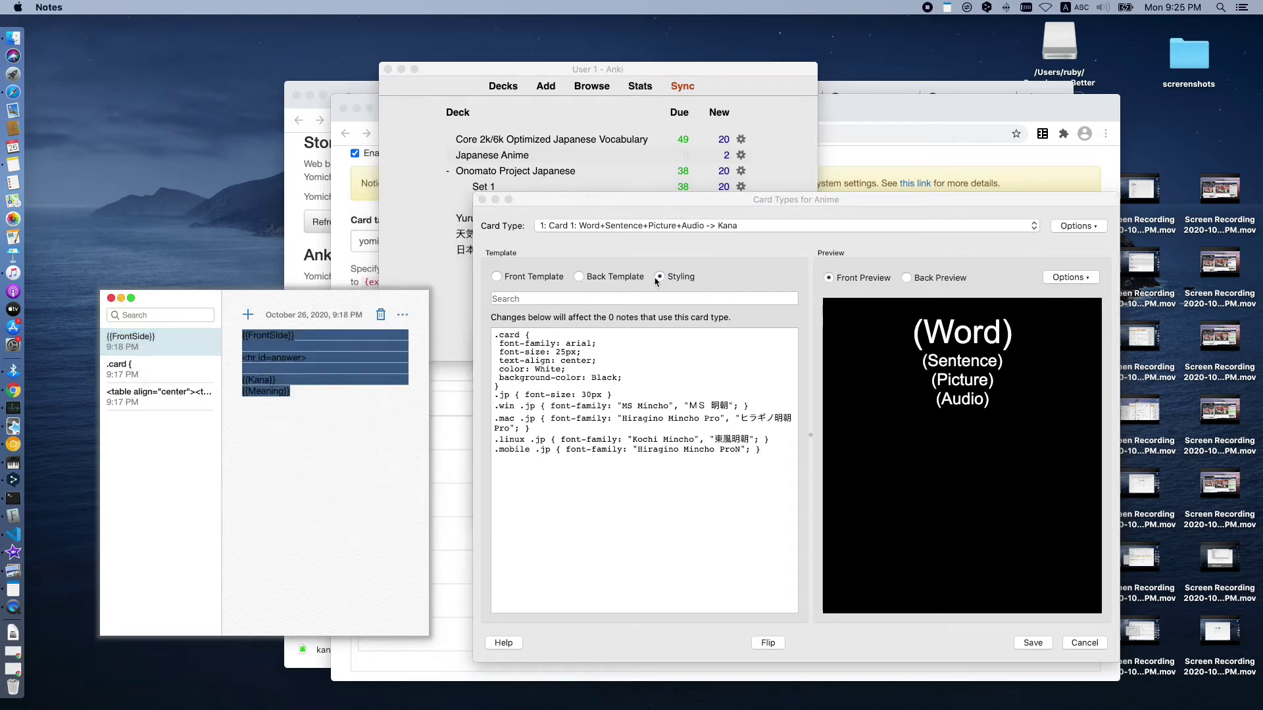
key("super+c")
left_click(579, 276)
key("super+a")
key("super+v")
left_click(534, 277)
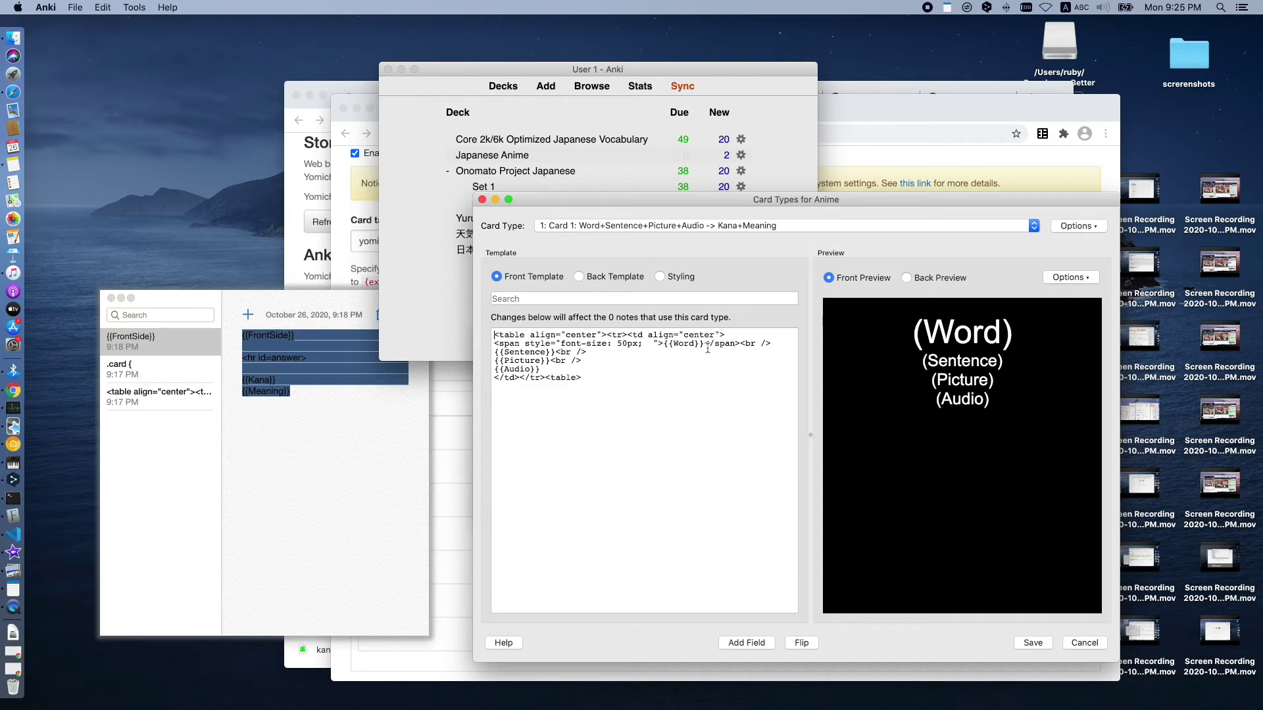
Step: Review the front's 50px Word size, preview back and styling, and save the templates
left_click_drag(668, 344, 736, 343)
double_click(622, 345)
left_click(617, 277)
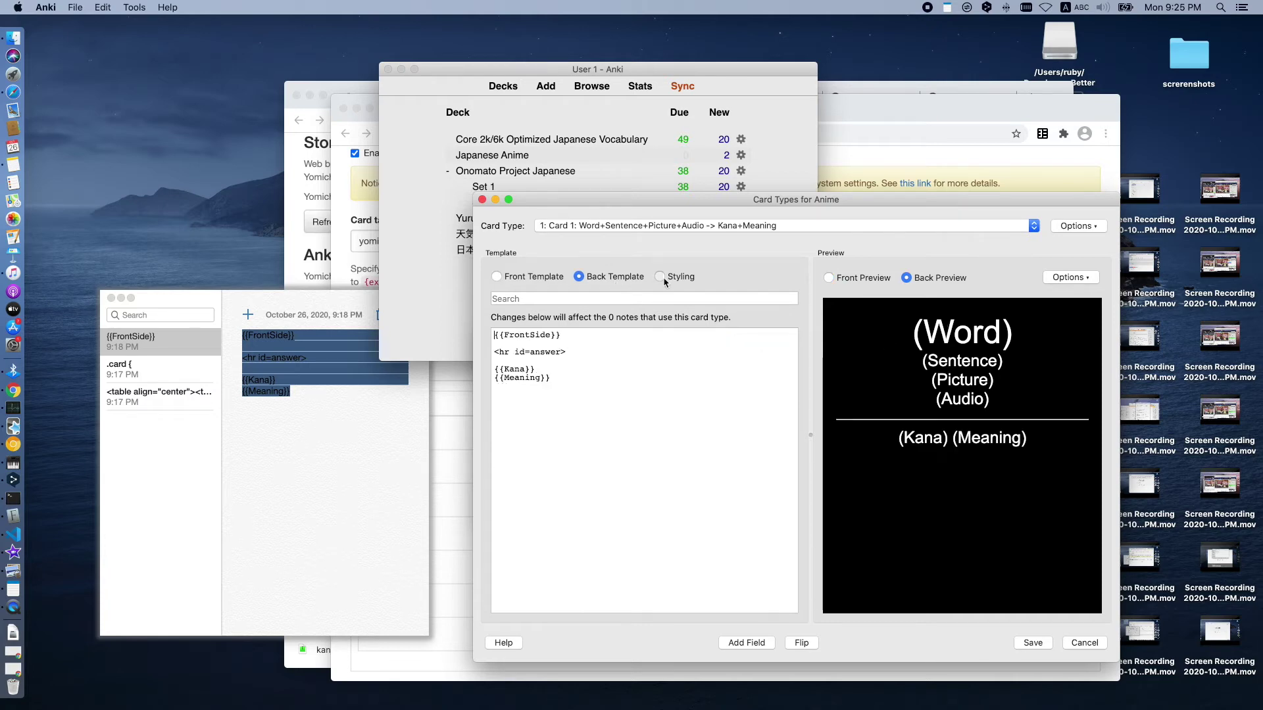
left_click(665, 277)
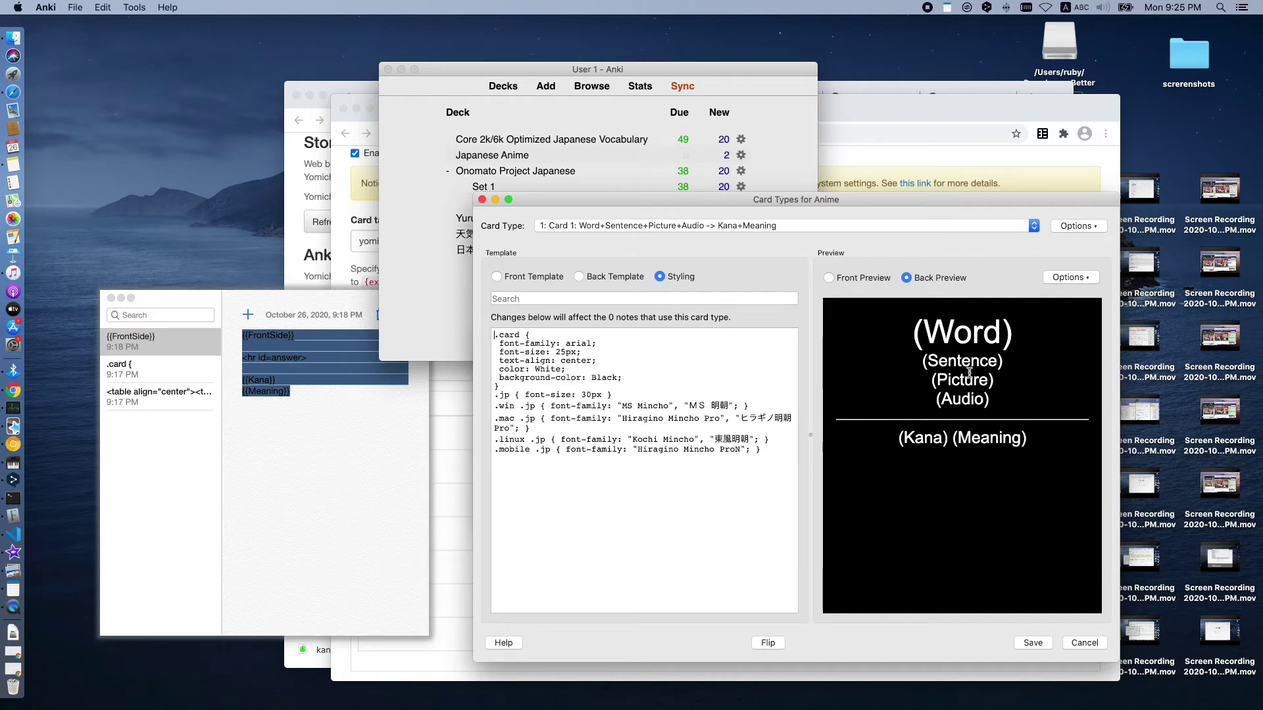
left_click(1033, 642)
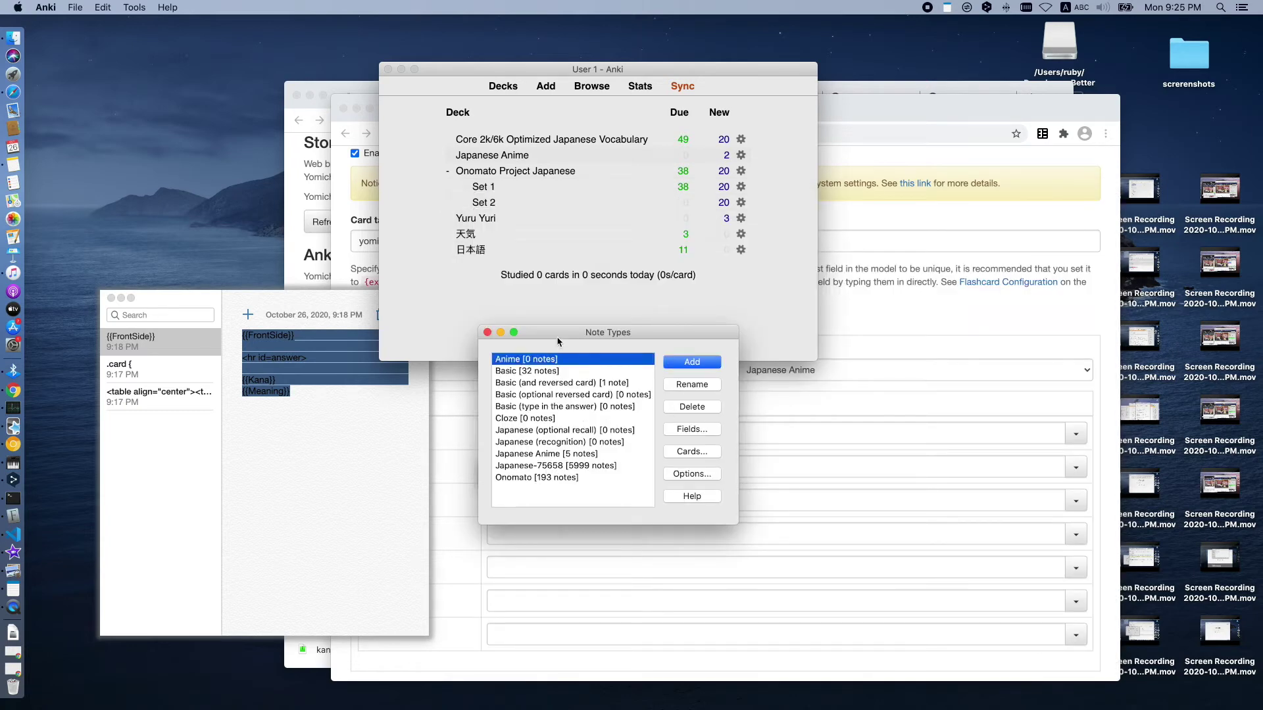
left_click_drag(557, 339, 502, 348)
Step: Return to the Yomichan settings and find the Anki field options
left_click(850, 323)
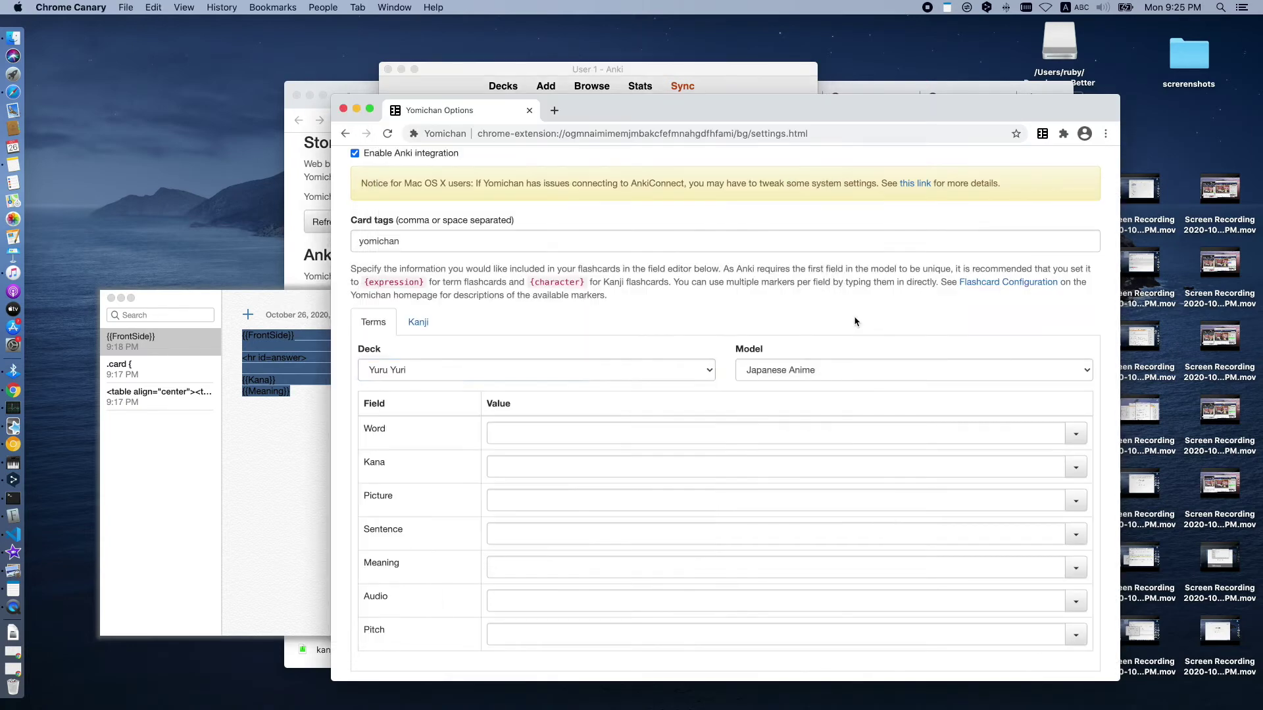
scroll(606, 416, "down", 1)
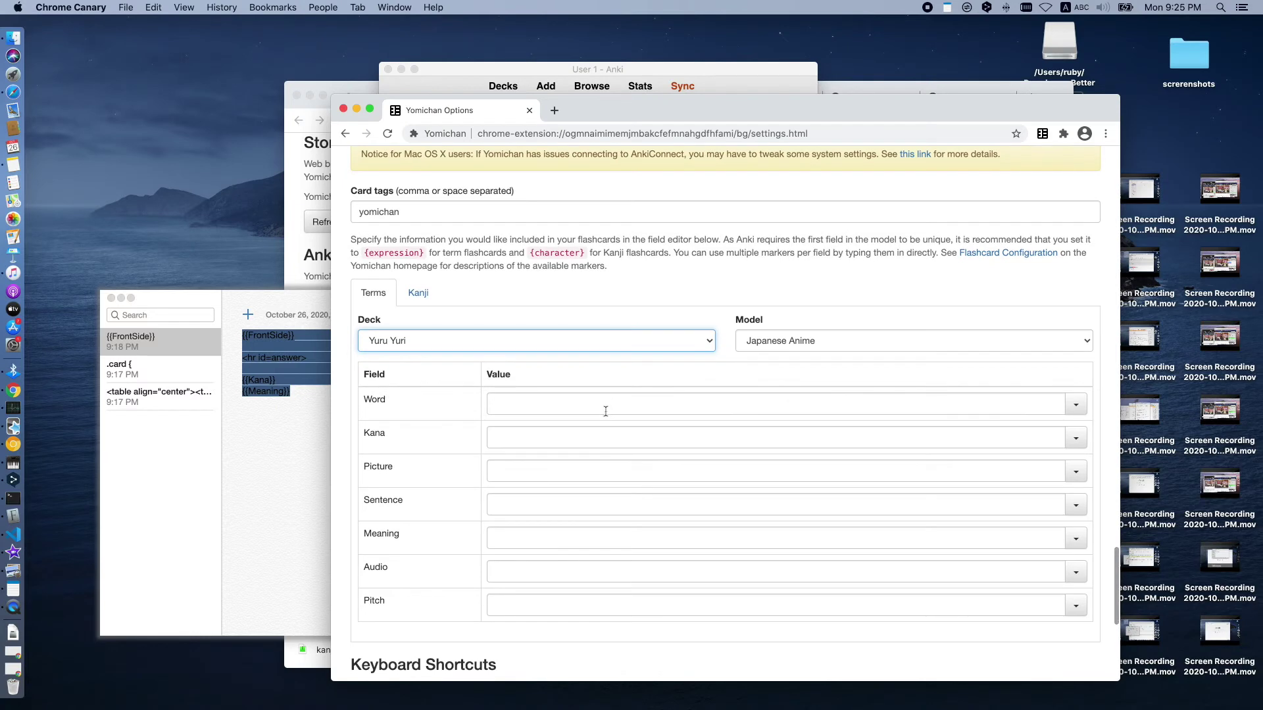
scroll(601, 413, "up", 1)
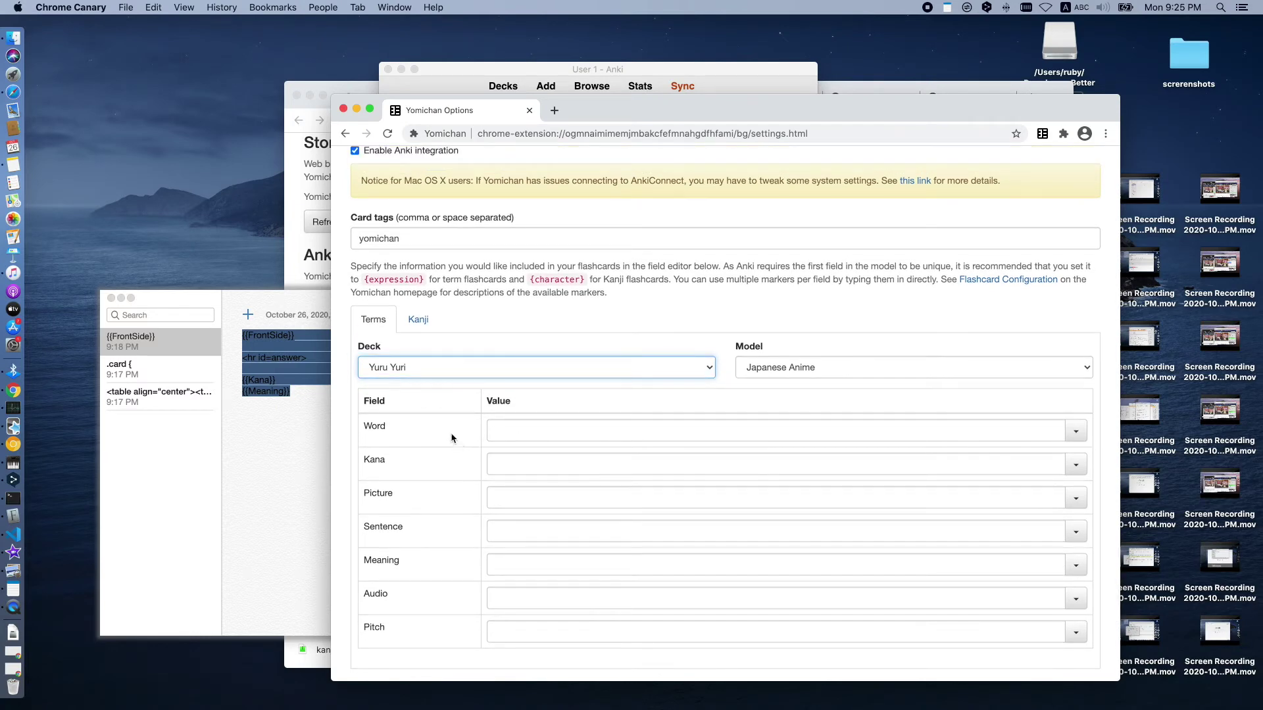
scroll(455, 444, "up", 1)
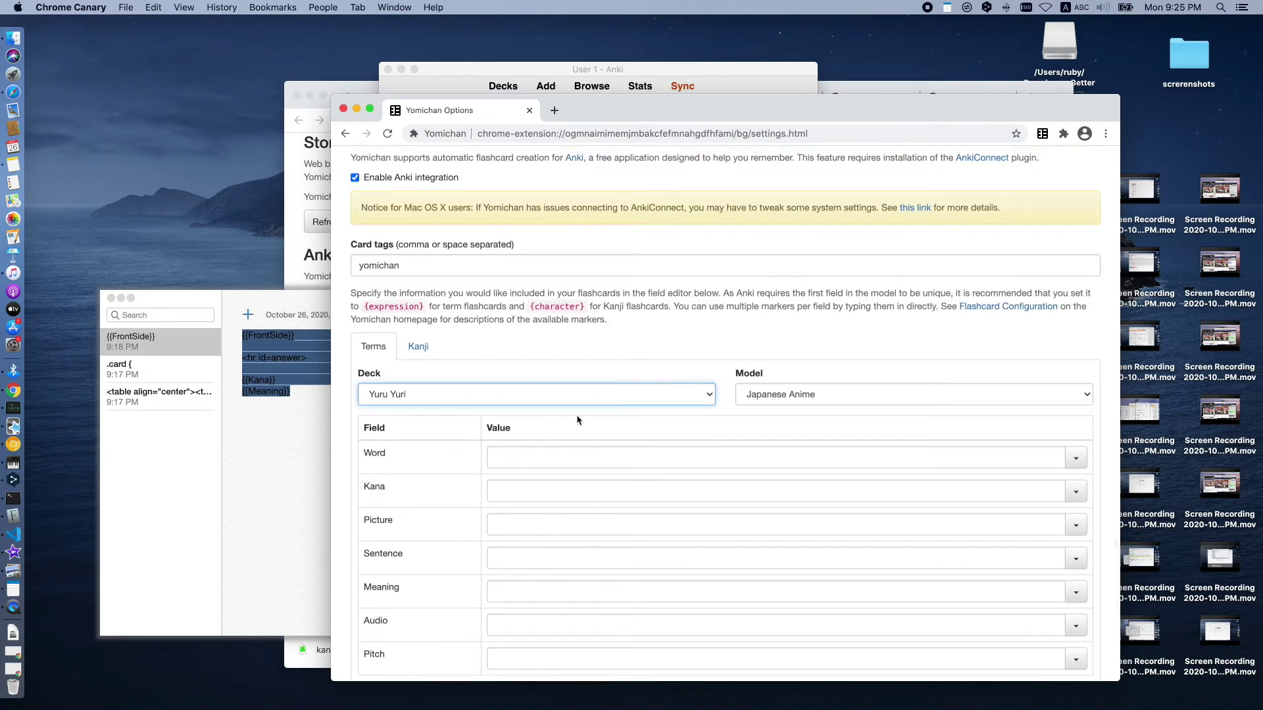
Step: Read the marker table on the Flashcard Configuration page in a new tab
right_click(982, 311)
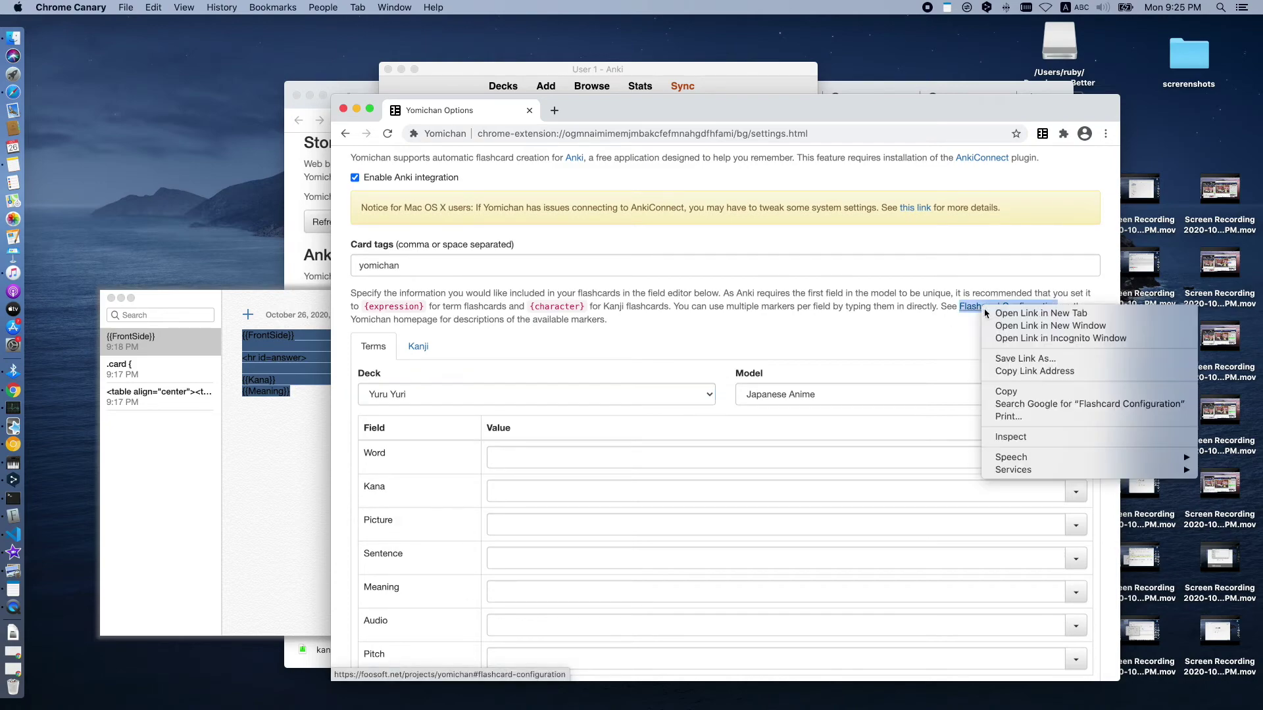
left_click(1007, 319)
key("ctrl+Tab")
scroll(595, 347, "down", 5)
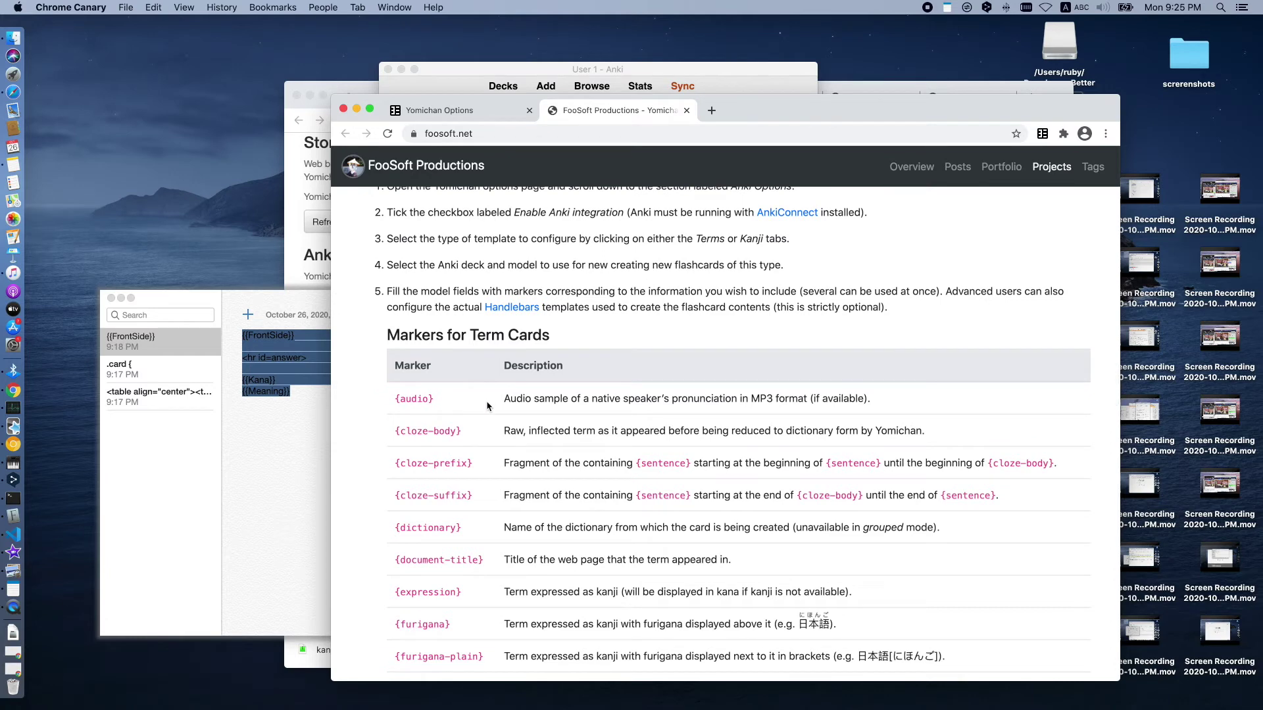
scroll(488, 407, "down", 3)
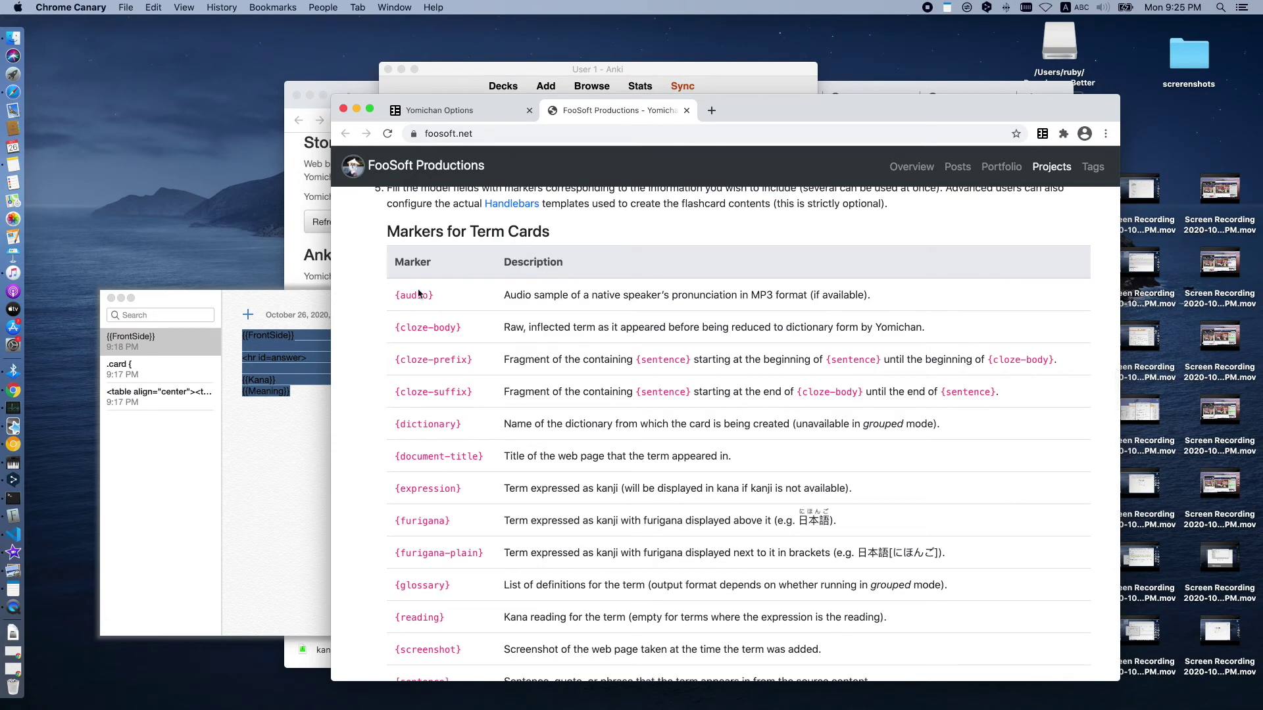
scroll(459, 417, "down", 1)
scroll(470, 428, "down", 3)
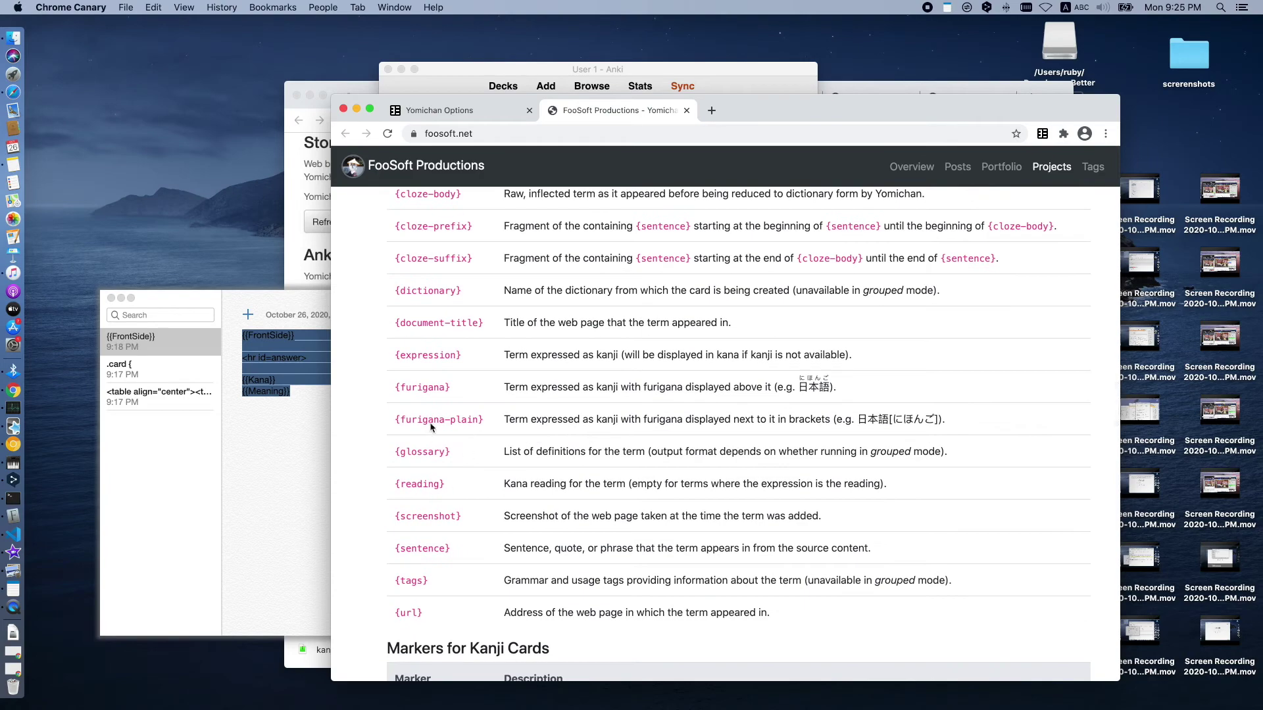
scroll(434, 432, "up", 4)
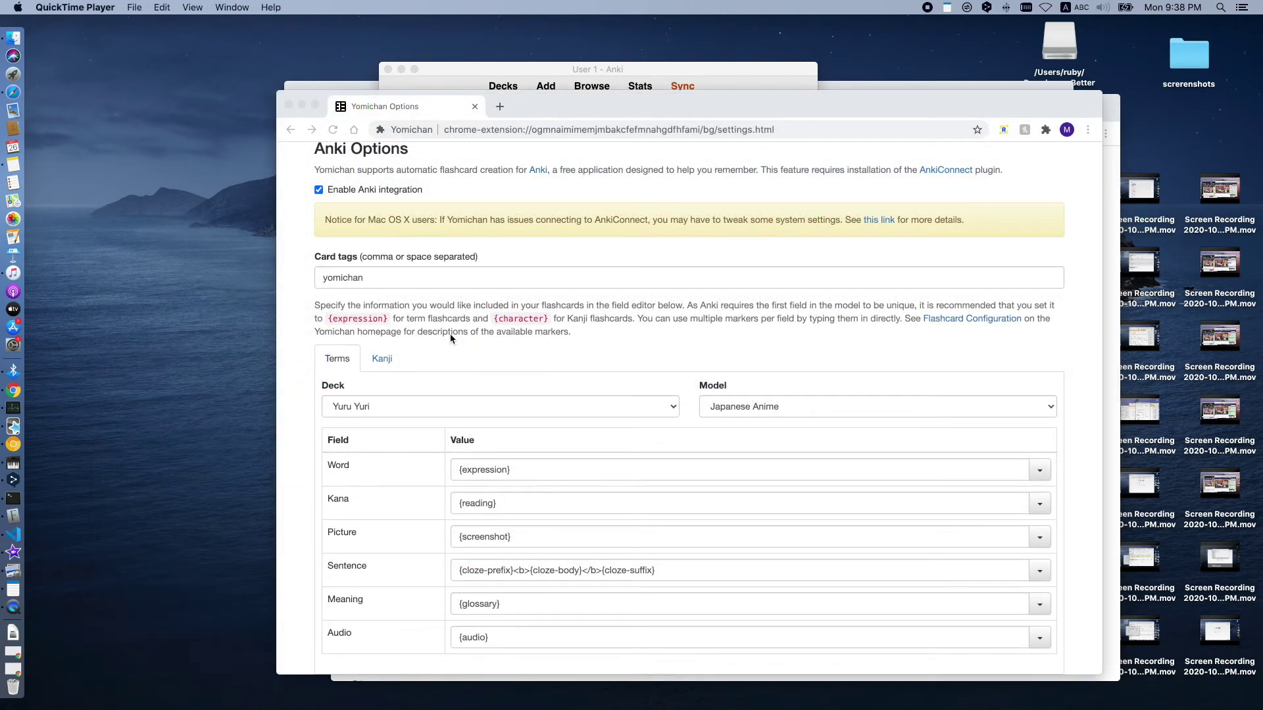
left_click(527, 473)
mouse_move(454, 466)
left_mouse_down()
mouse_move(510, 467)
mouse_move(455, 500)
left_mouse_up()
scroll(366, 490, "down", 1)
left_click_drag(533, 512, 456, 513)
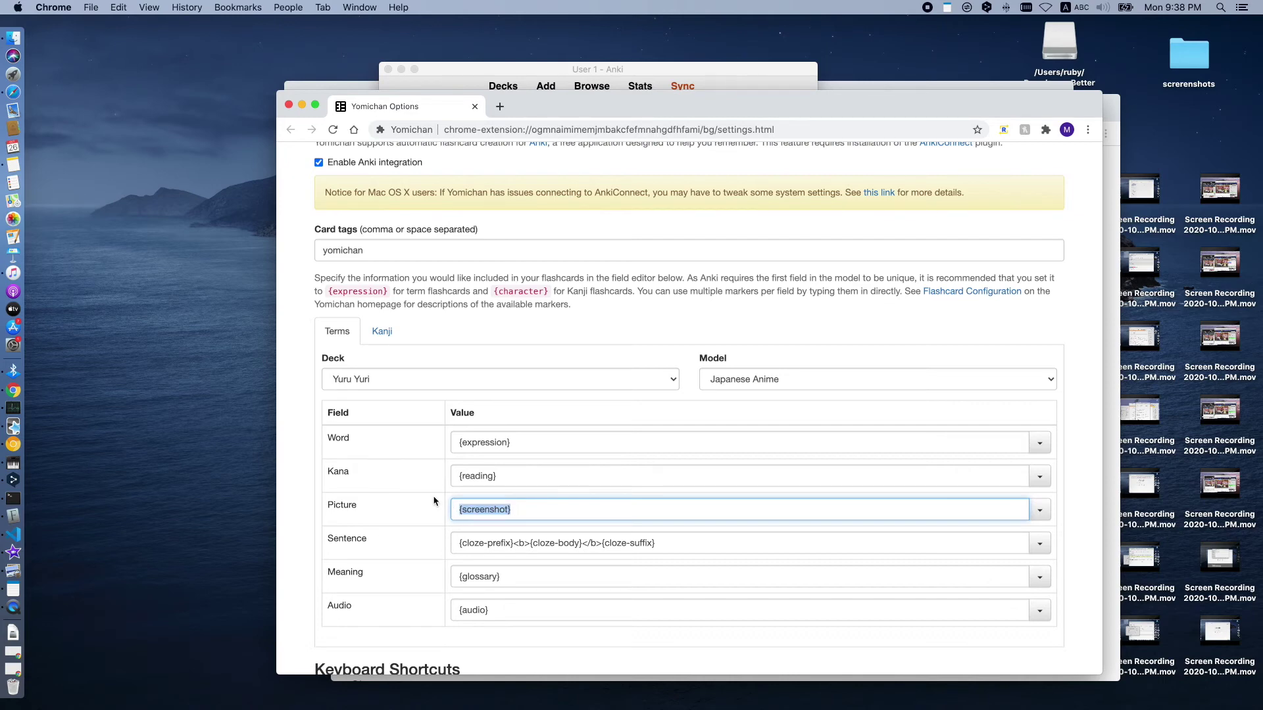
scroll(436, 503, "down", 1)
scroll(415, 543, "down", 1)
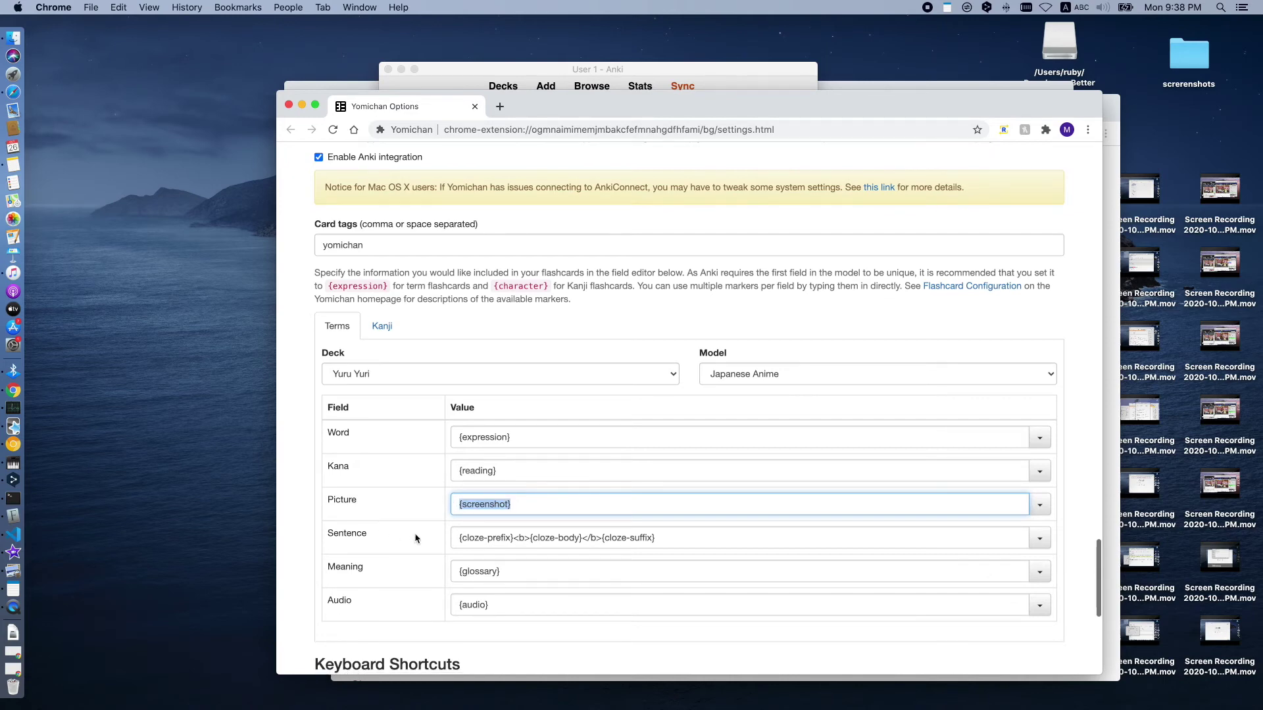
left_click(501, 538)
left_click_drag(537, 538, 546, 538)
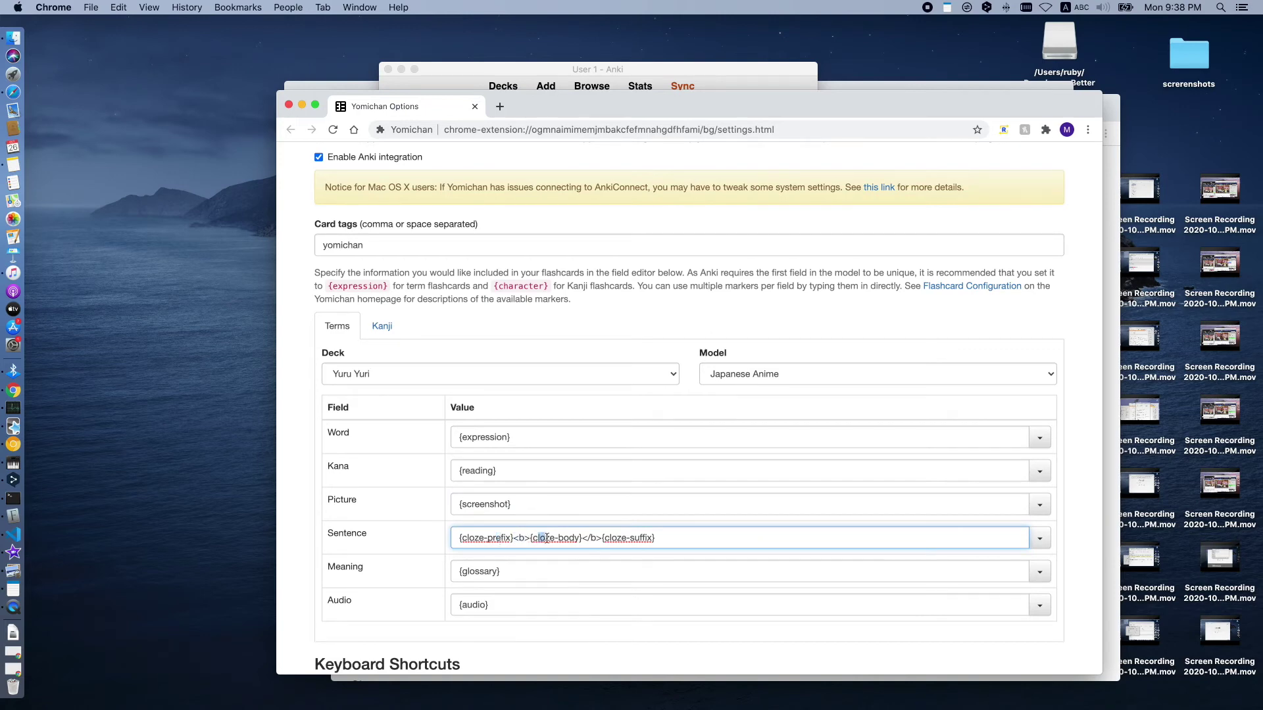
left_click_drag(629, 538, 661, 538)
left_click_drag(603, 538, 521, 539)
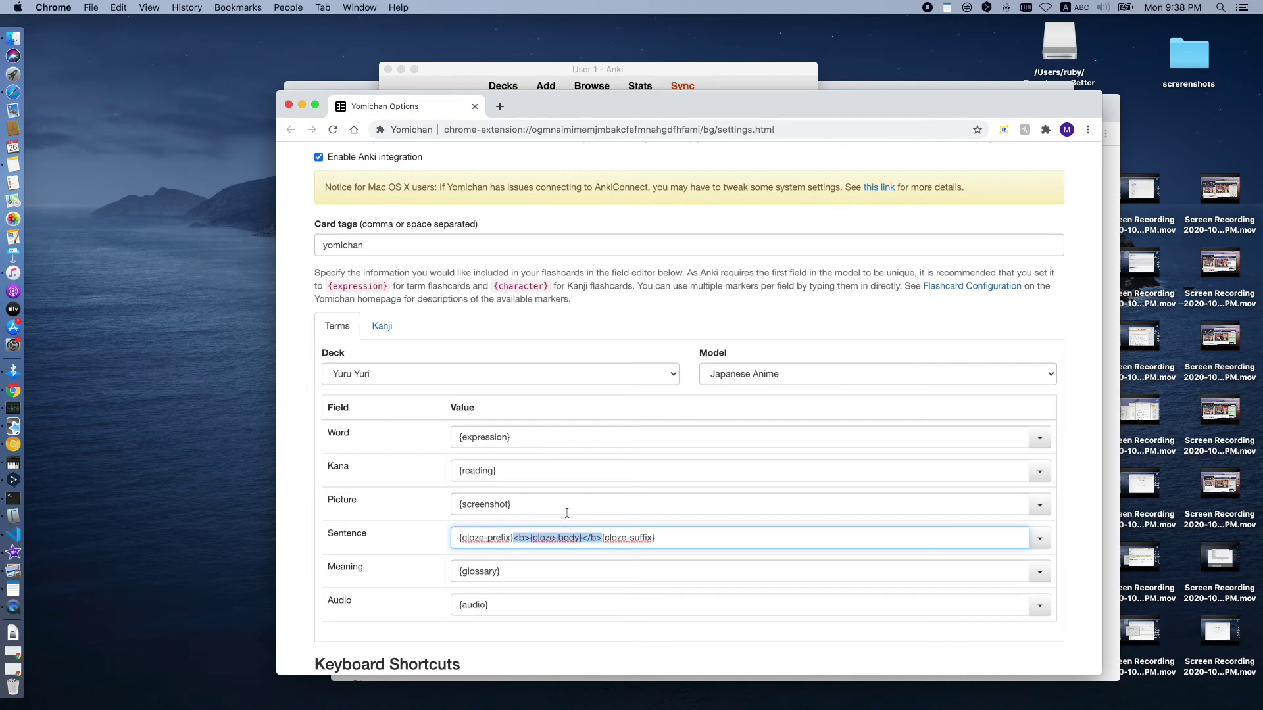
key("BackSpace")
key("super+z")
left_click_drag(499, 571, 463, 572)
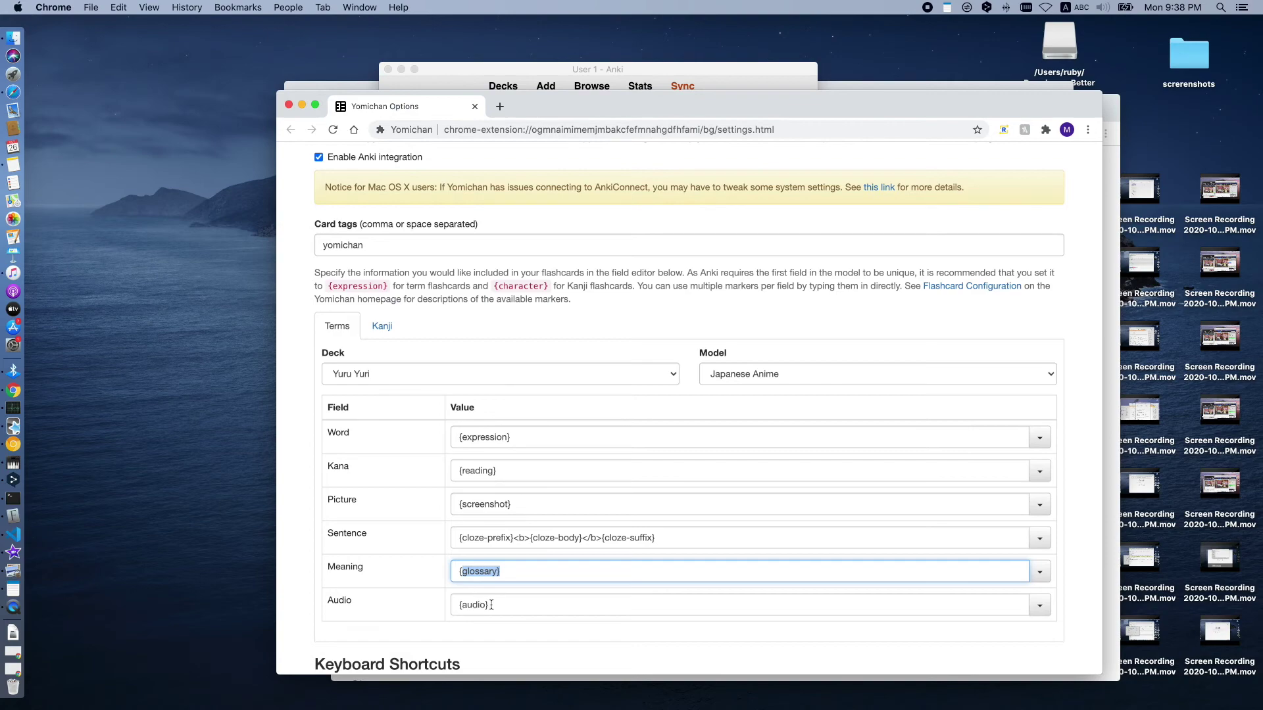
left_click_drag(491, 604, 452, 606)
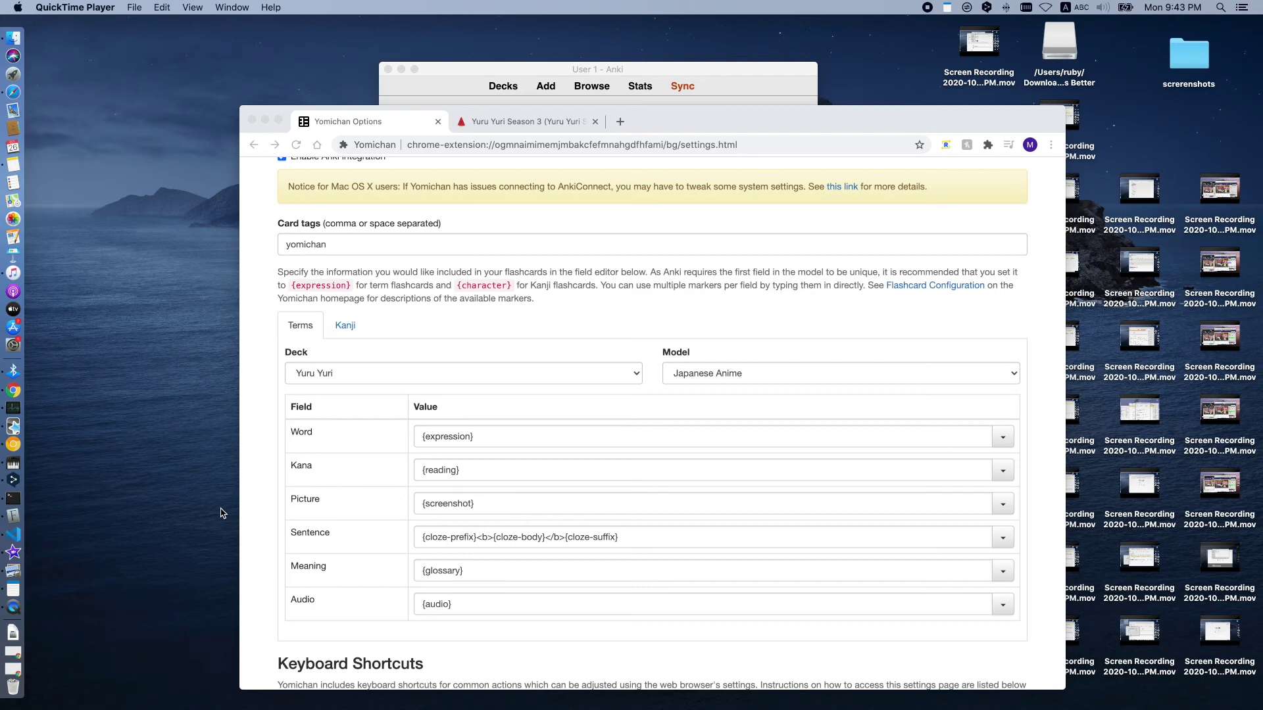
left_click(618, 124)
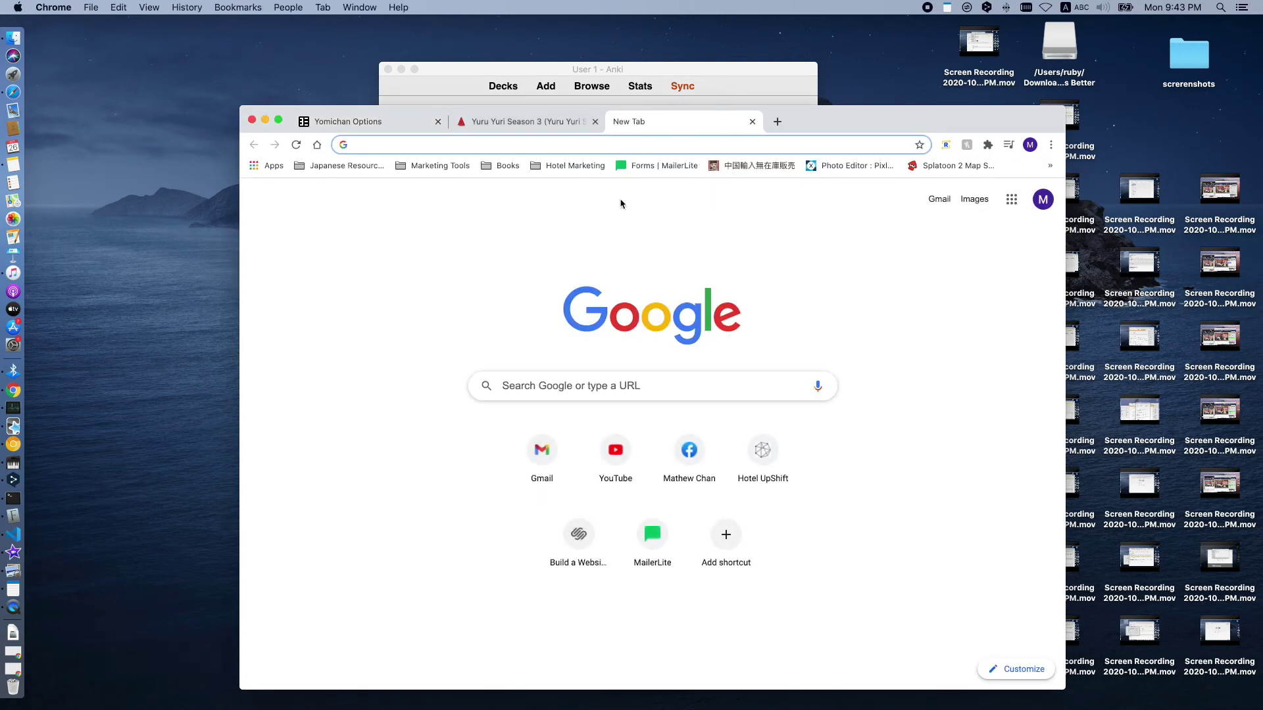
Step: Load animelon.com and search for 'yuru yuri'
type("animelon.com")
key("Return")
left_click(964, 216)
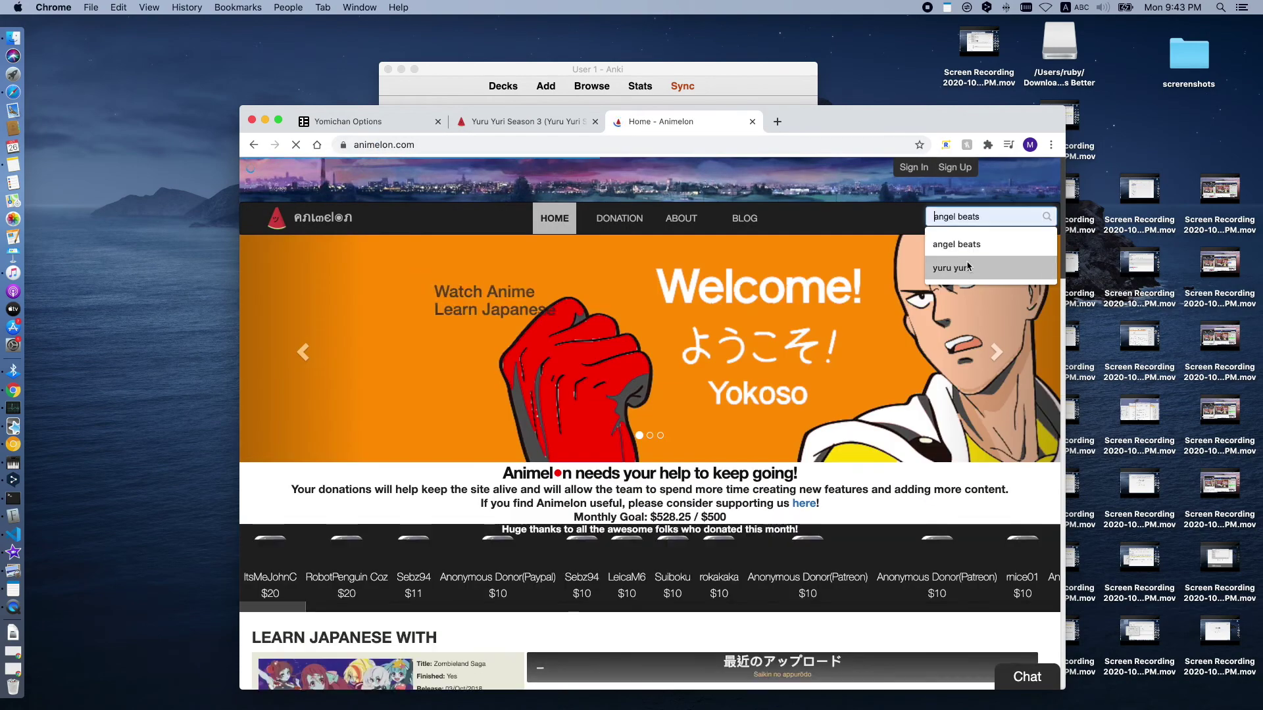
left_click(967, 267)
key("Return")
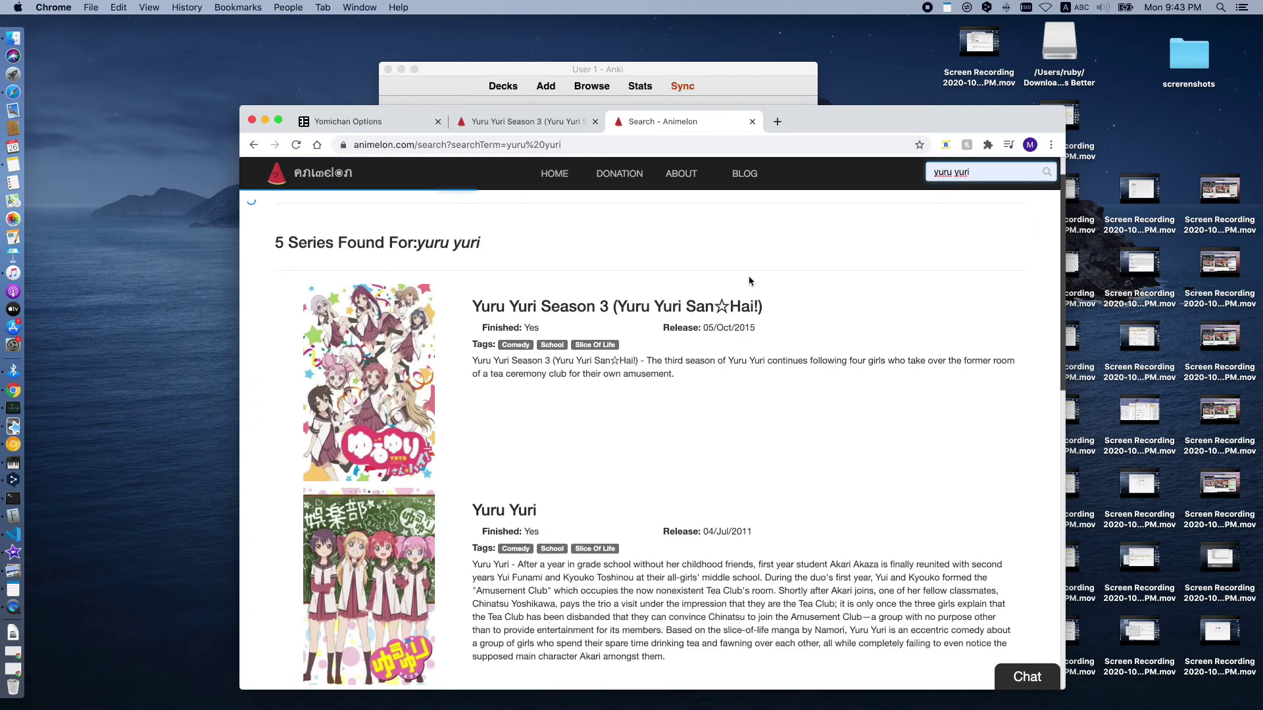
Step: Go to the original Yuru Yuri series page and open Episode 1
left_click(554, 314)
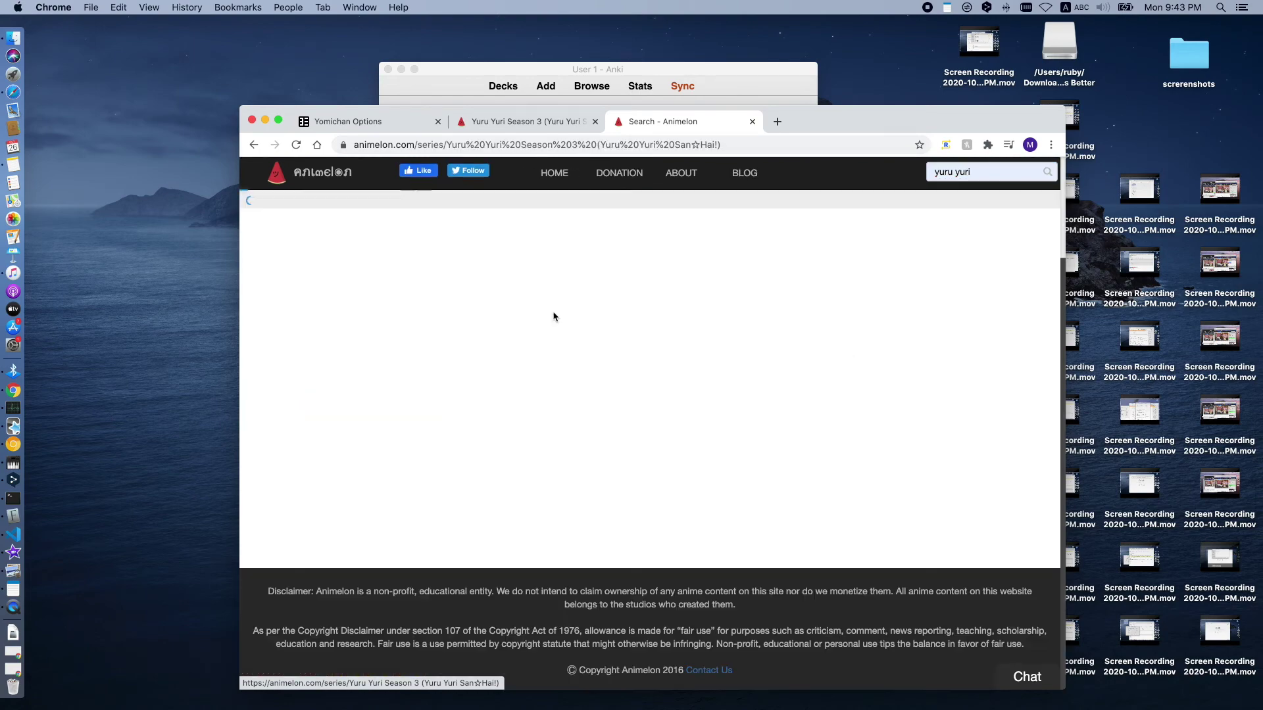
left_click(382, 460)
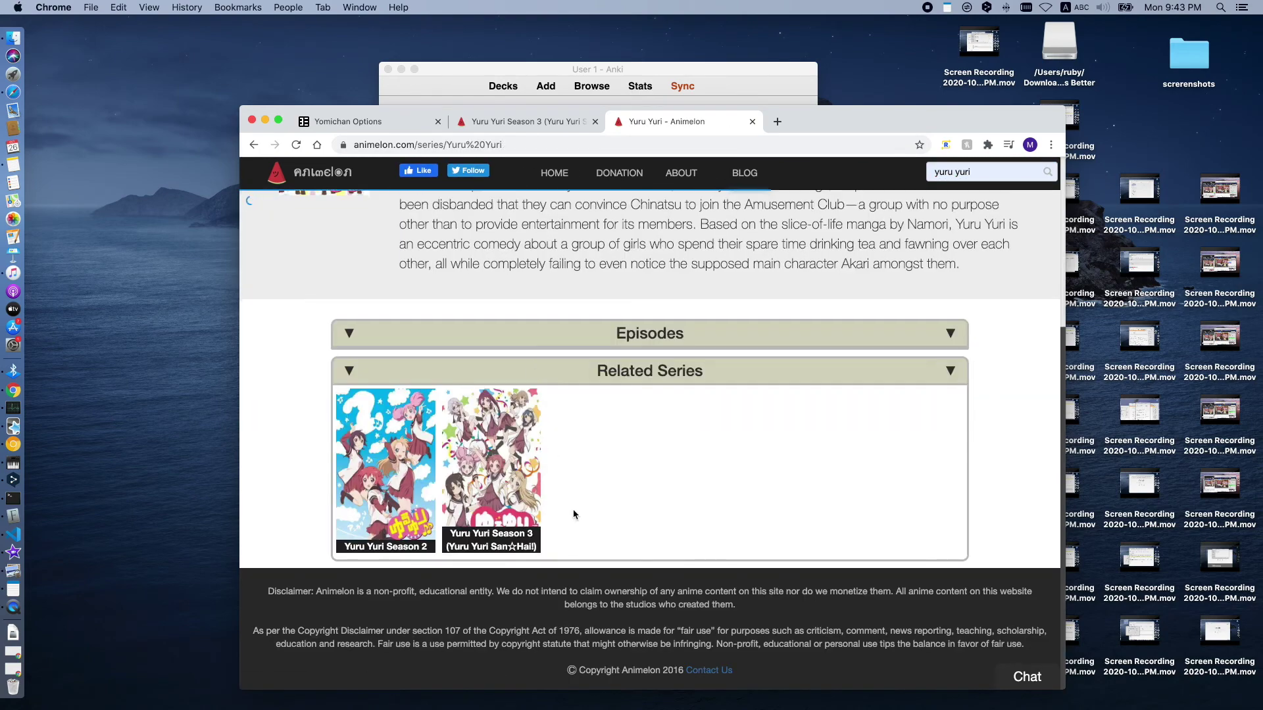
scroll(421, 389, "up", 5)
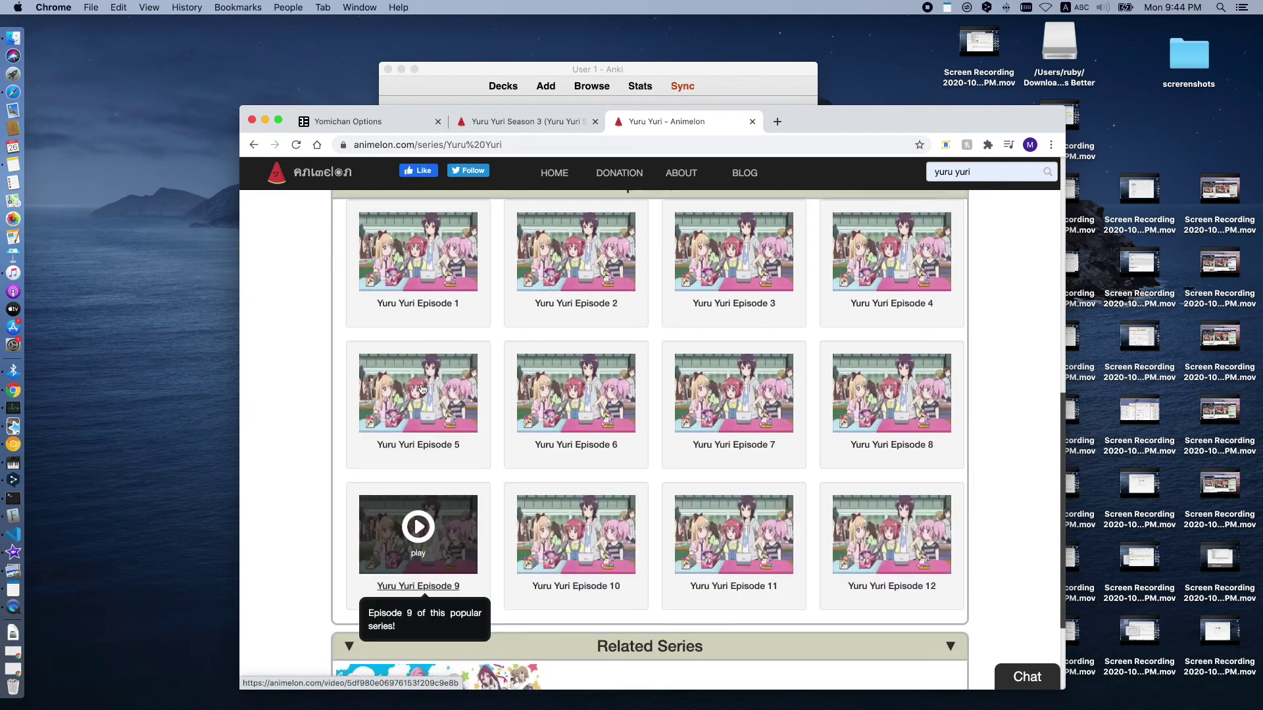
scroll(421, 388, "up", 3)
left_click(427, 404)
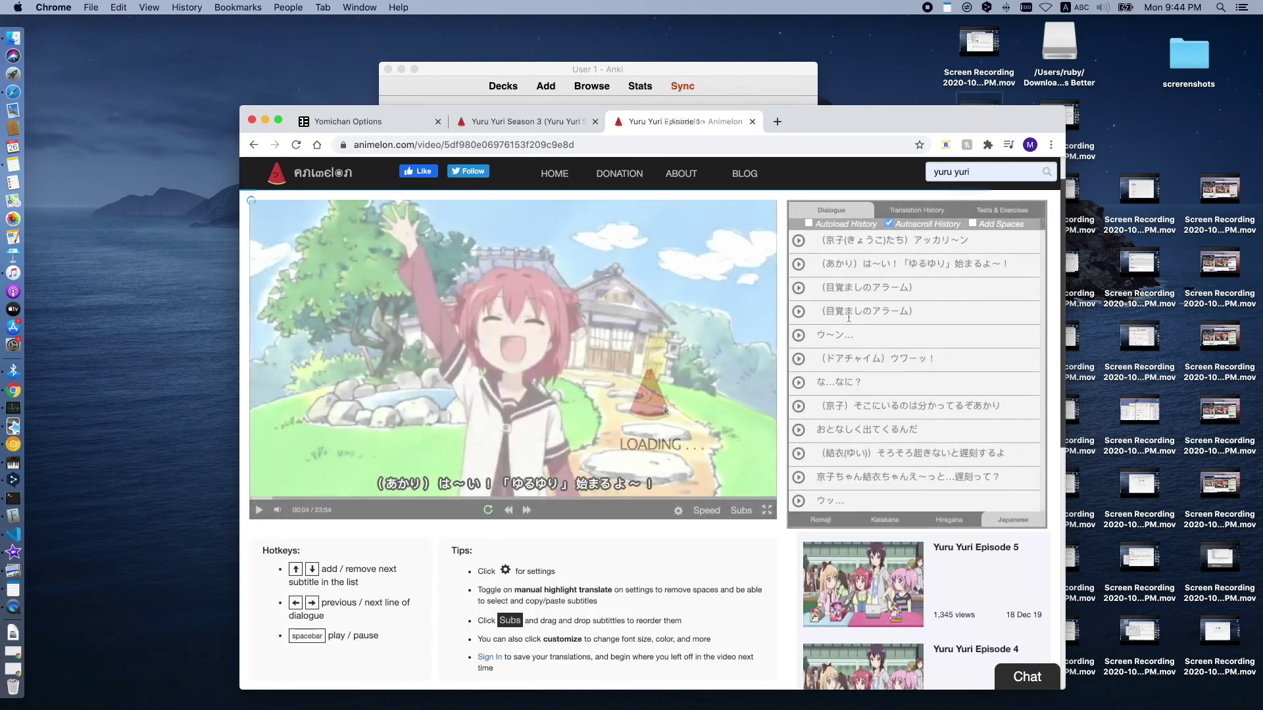
Step: Pause on the line そろそろ起きないと遅刻するよ and show Yomichan's 遅刻 entry
left_click(799, 452)
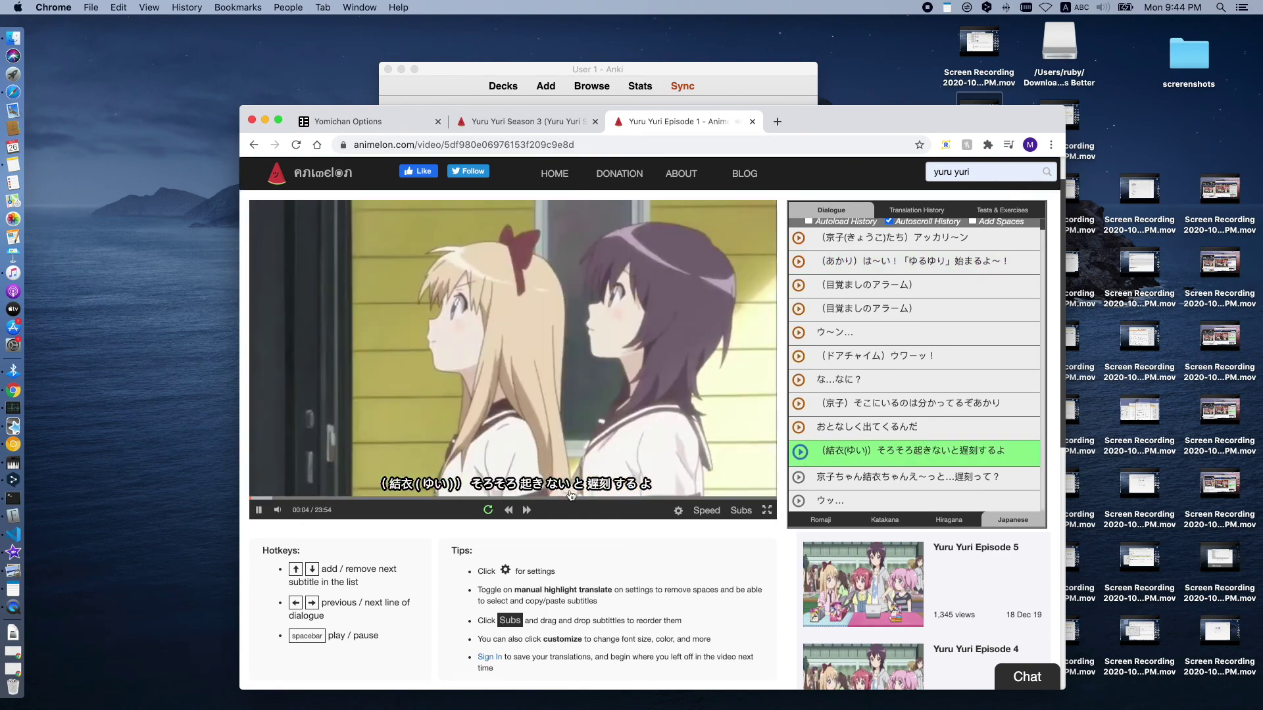
left_click(260, 511)
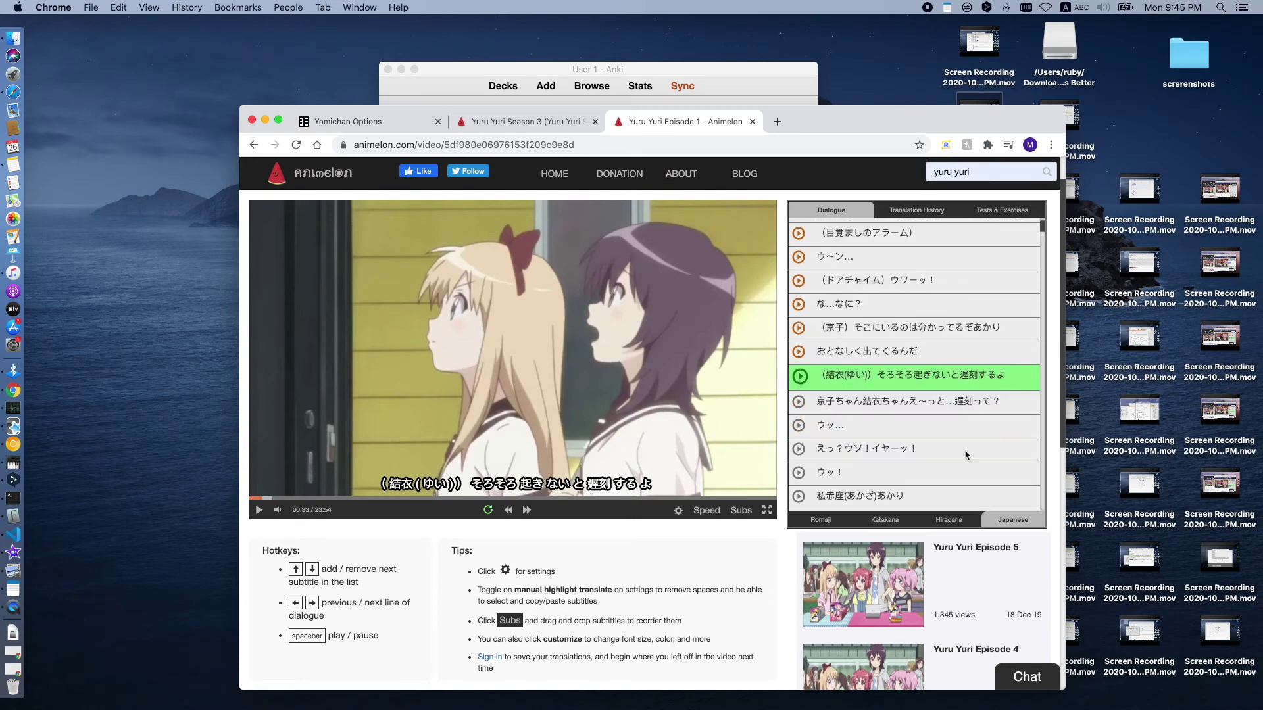
scroll(963, 452, "down", 2)
key("shift")
key("shift")
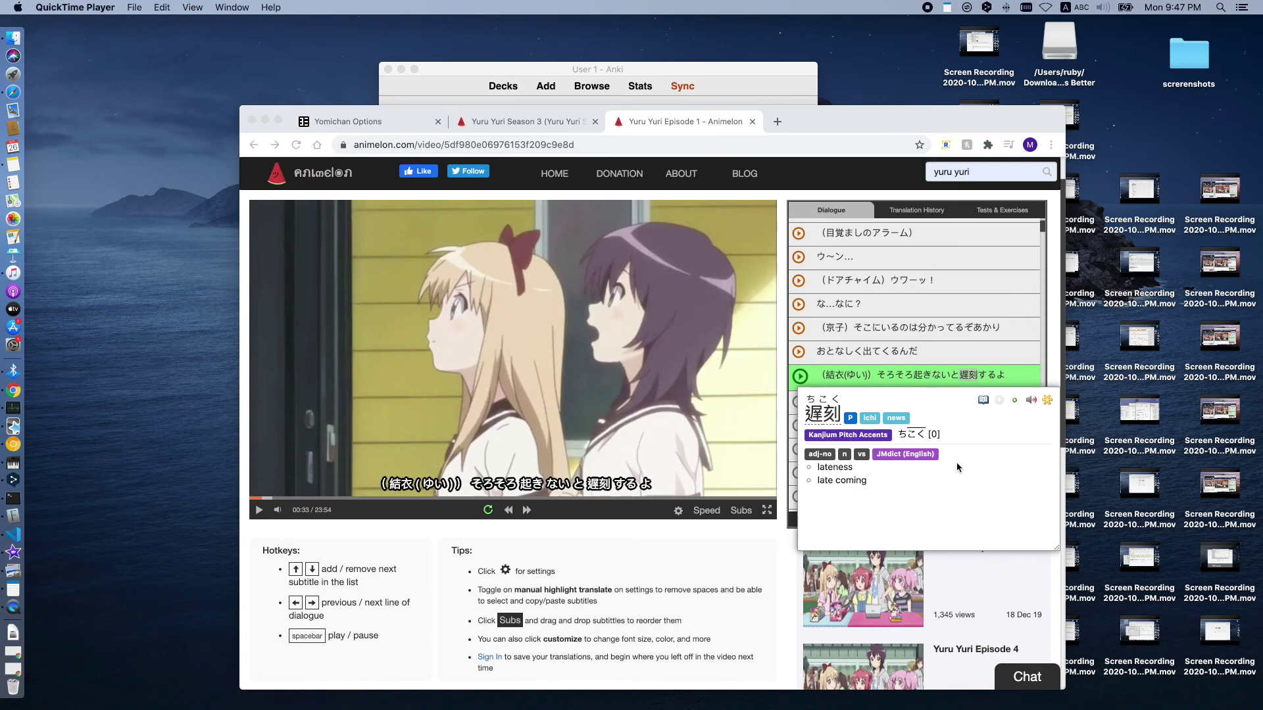
Step: Browse the Yuru Yuri deck and preview the 遅刻 card, then close the preview
left_click(23, 427)
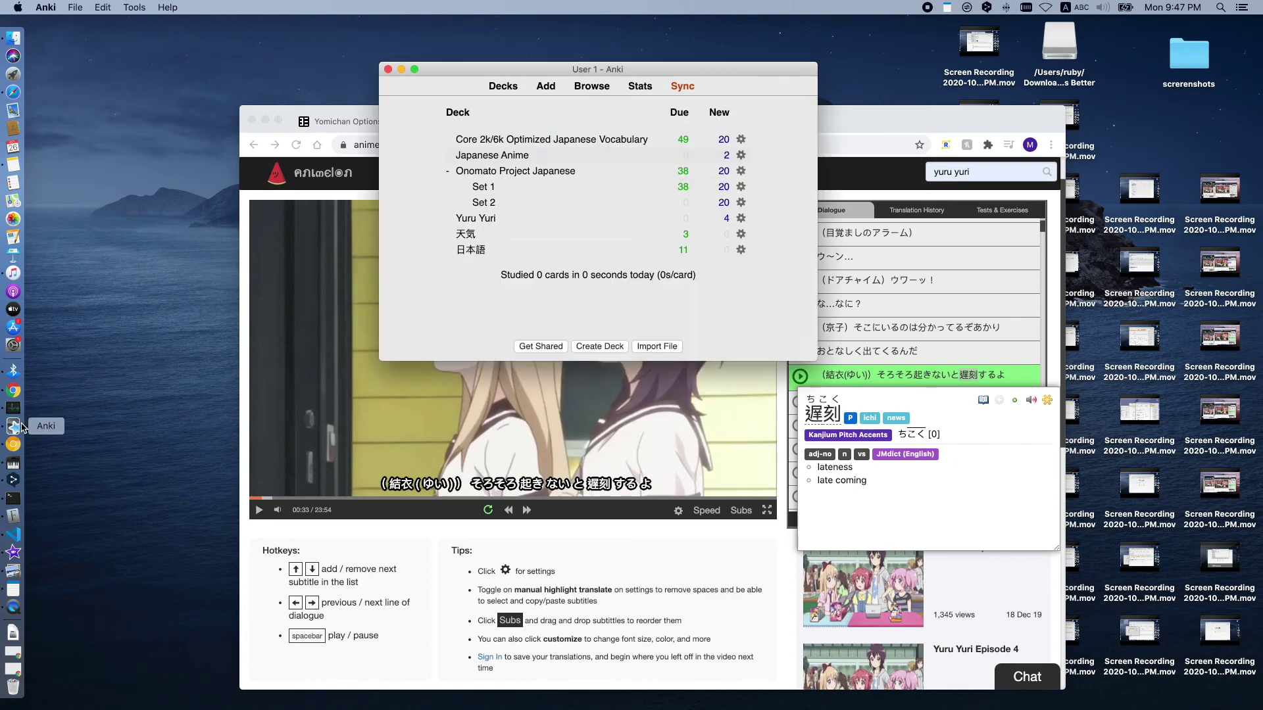
left_click(591, 87)
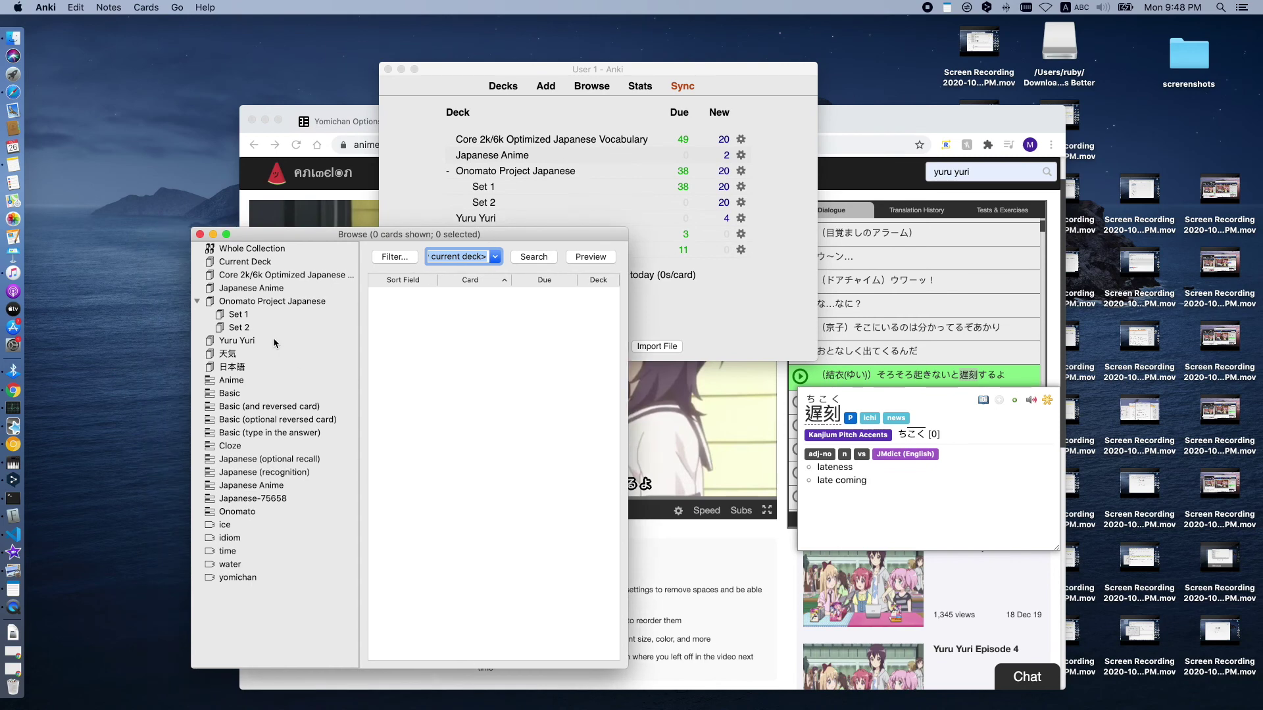
left_click(334, 342)
left_click(416, 337)
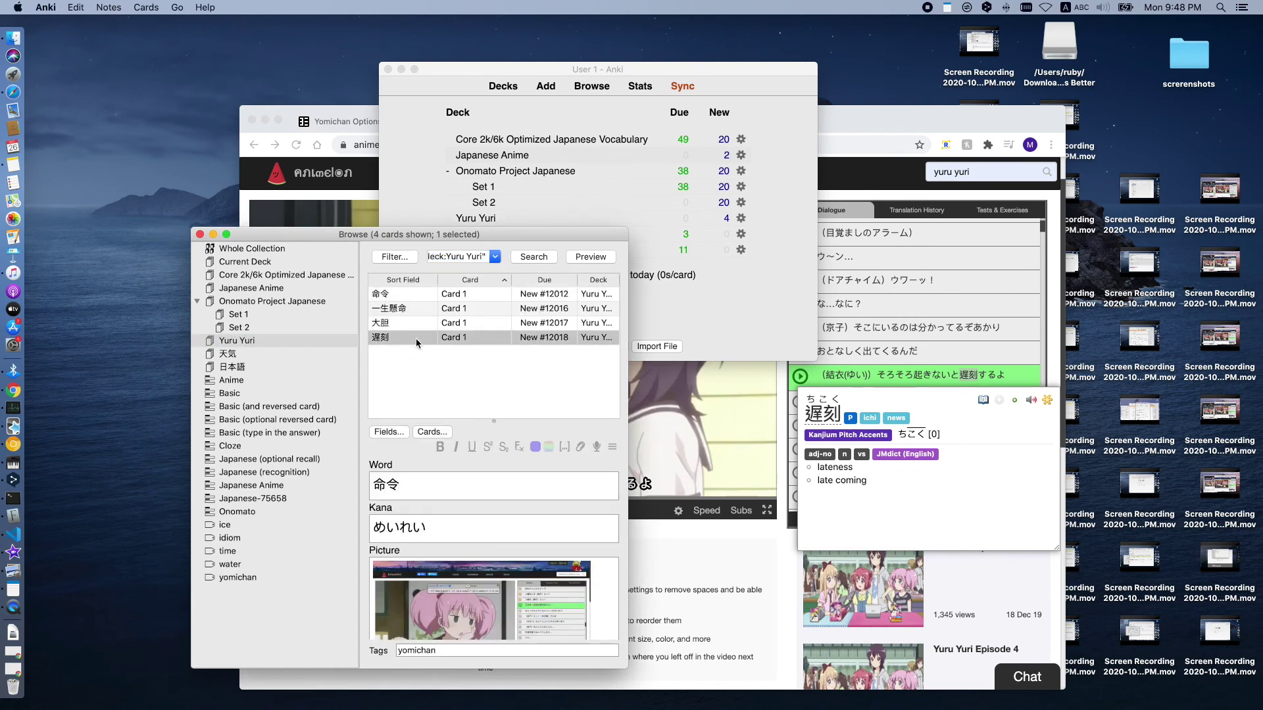
left_click(579, 261)
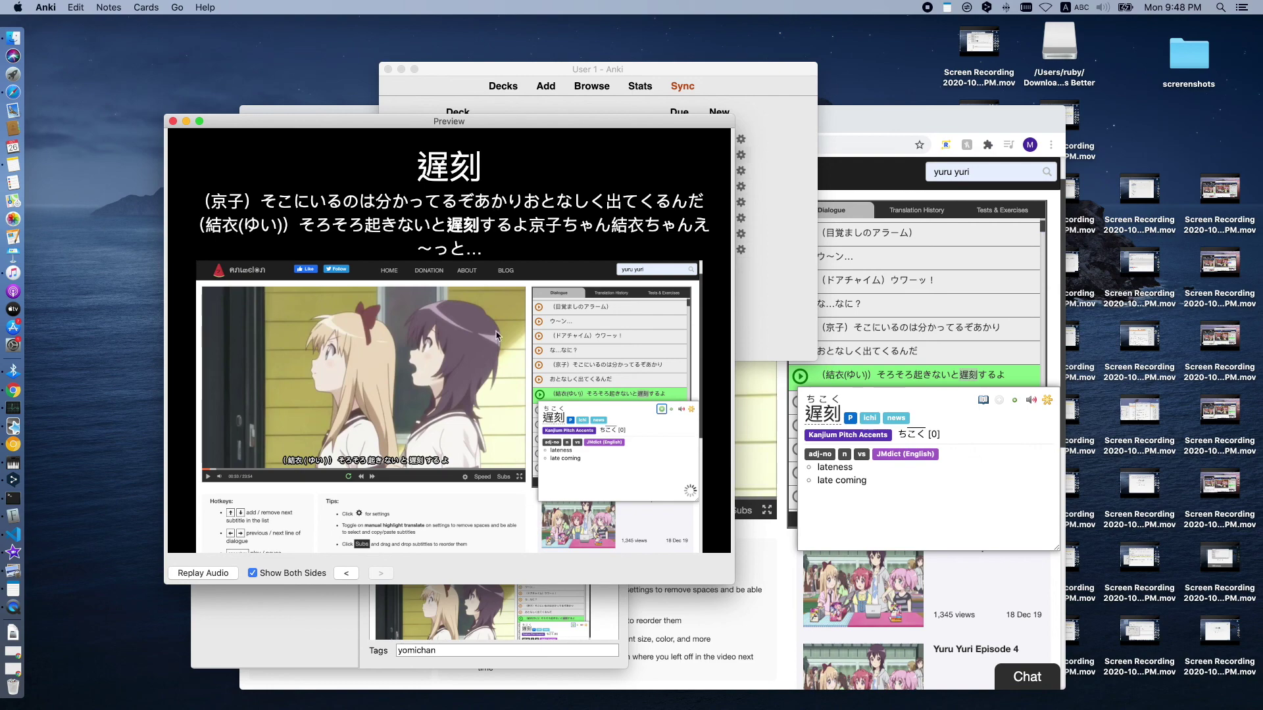
scroll(498, 358, "down", 5)
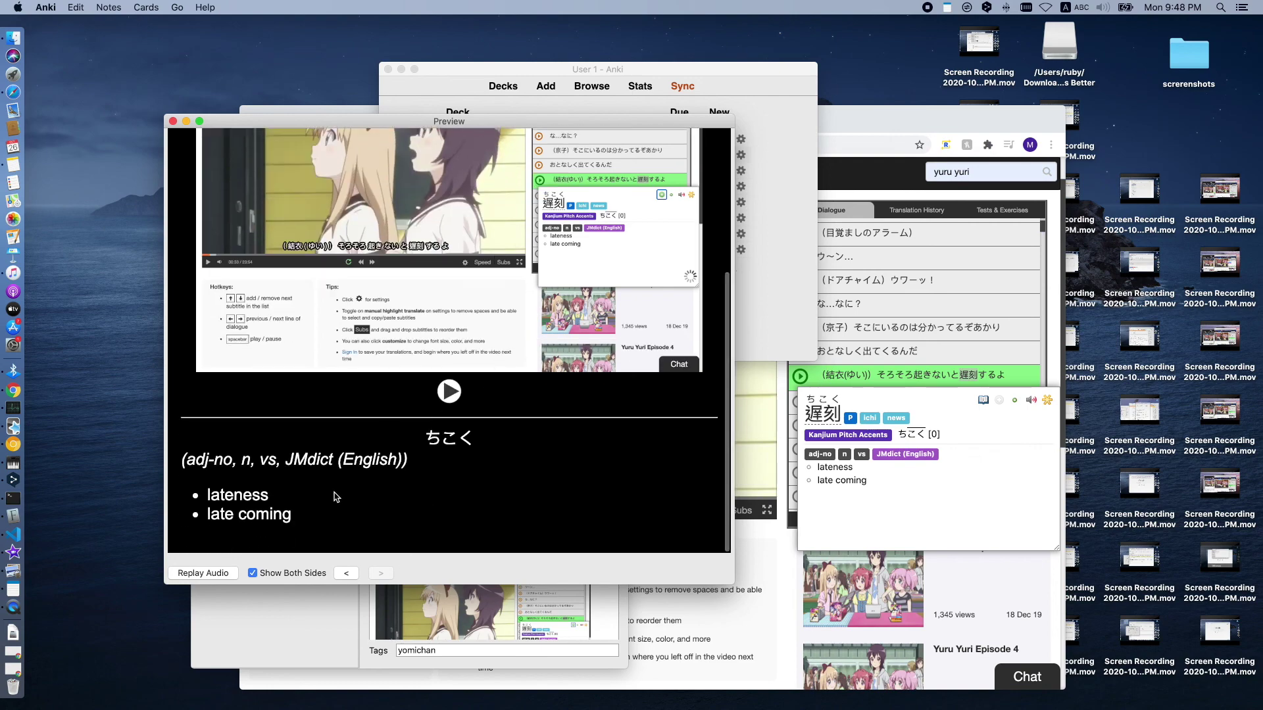
scroll(333, 498, "up", 5)
key("Escape")
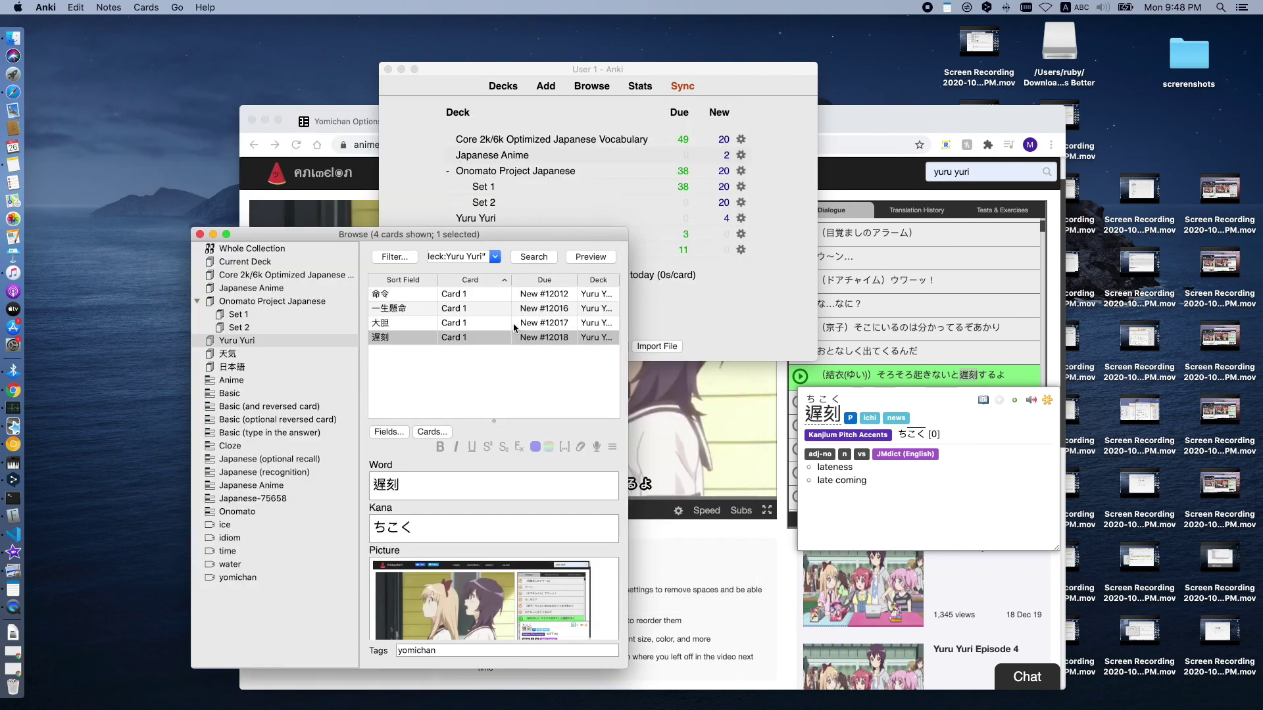